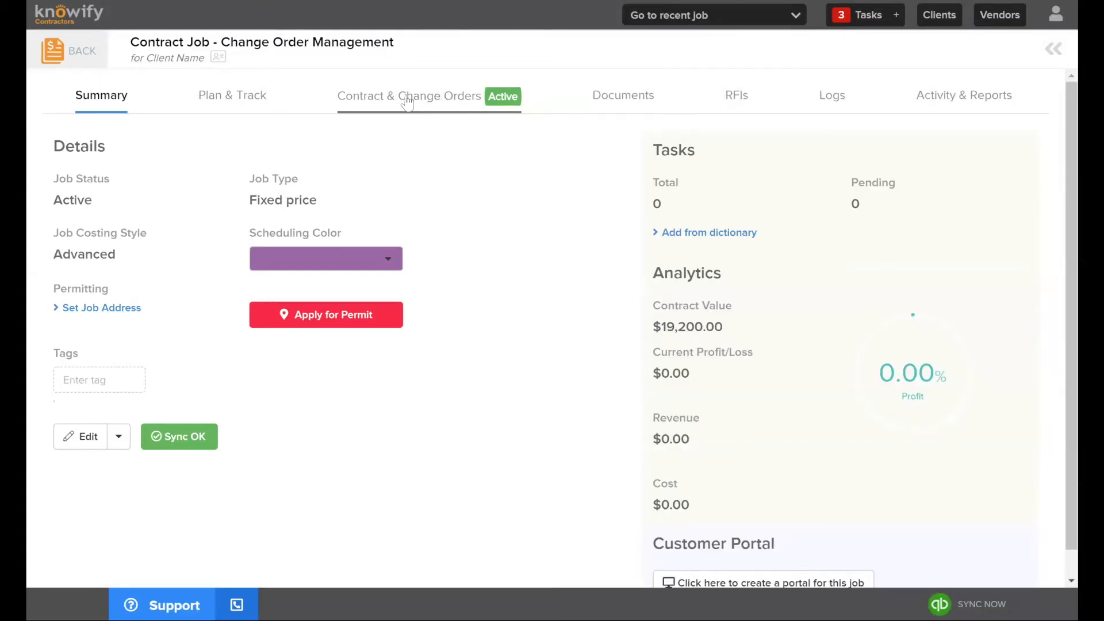
# Add a new change order to the job's contract, below the existing line items.
pyautogui.click(448, 104)
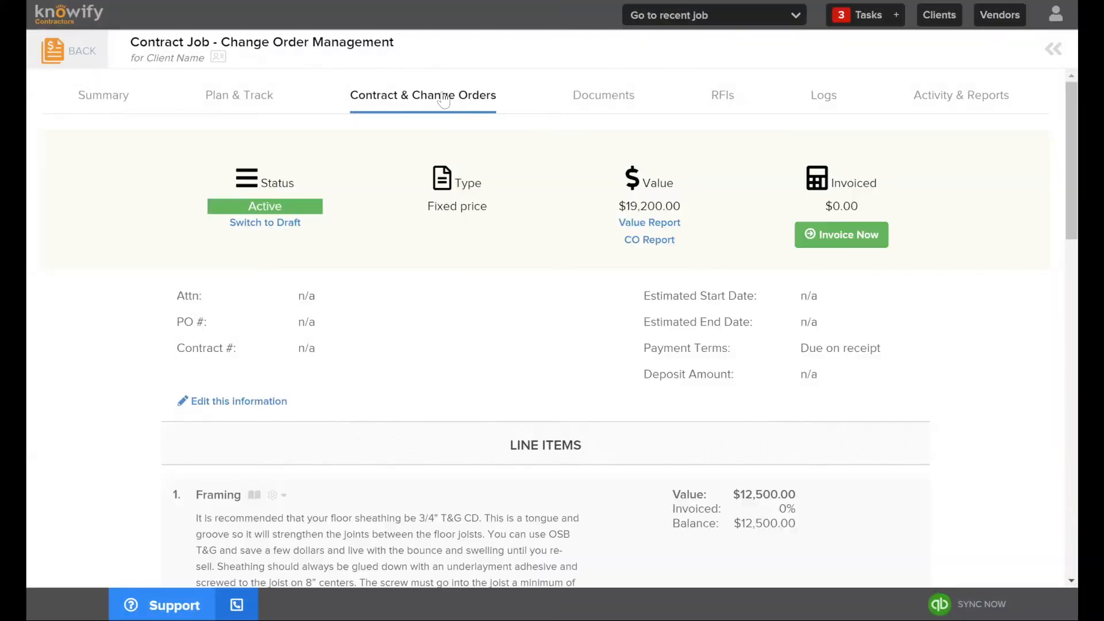
pyautogui.scroll(-3, 481, 218)
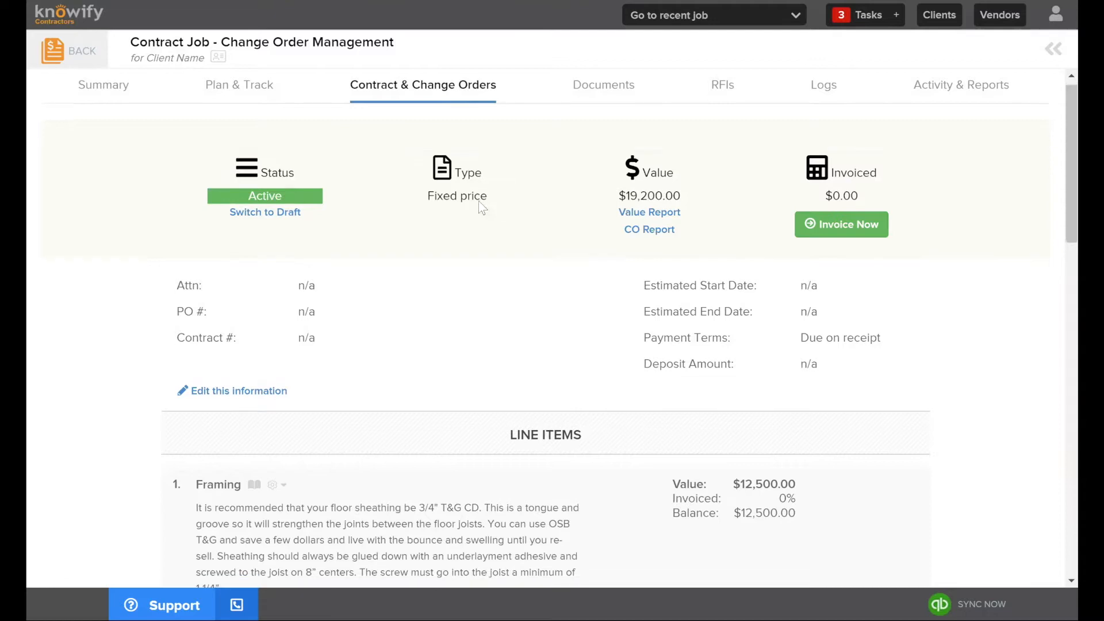
pyautogui.scroll(-10, 473, 222)
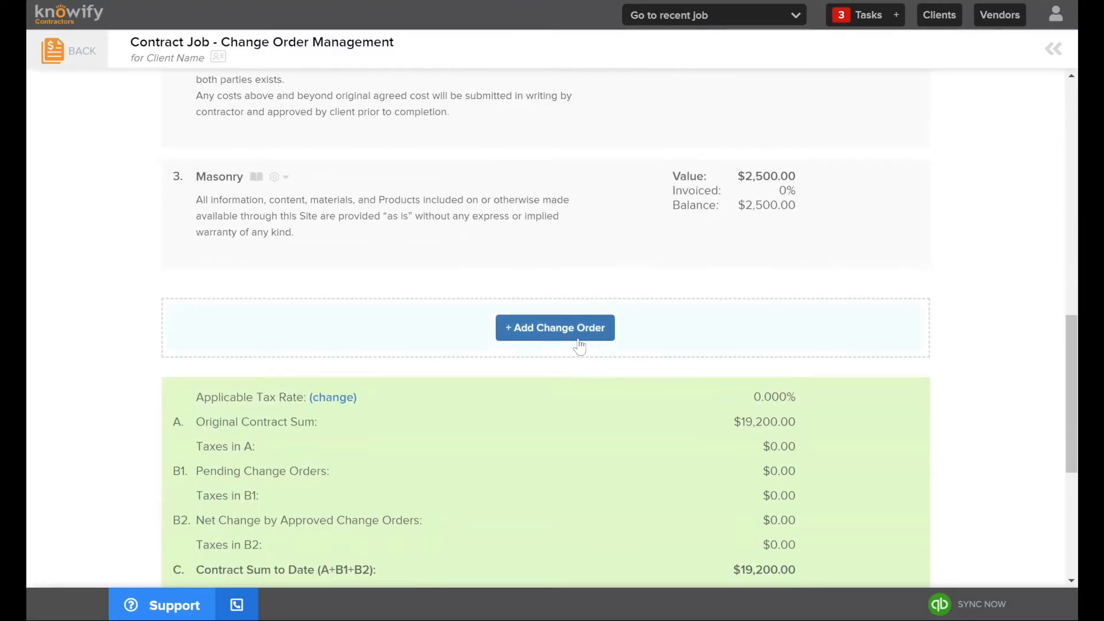
pyautogui.click(580, 334)
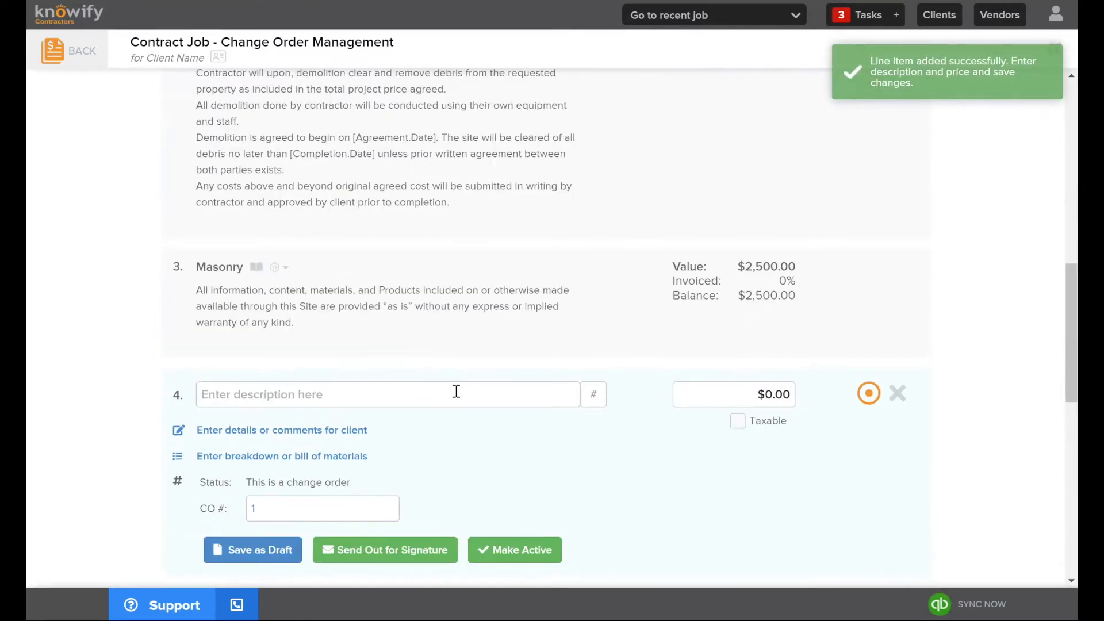
# Describe the new change order line item as "Change Order #1" and set its price to $2,500.00.
pyautogui.scroll(1, 525, 208)
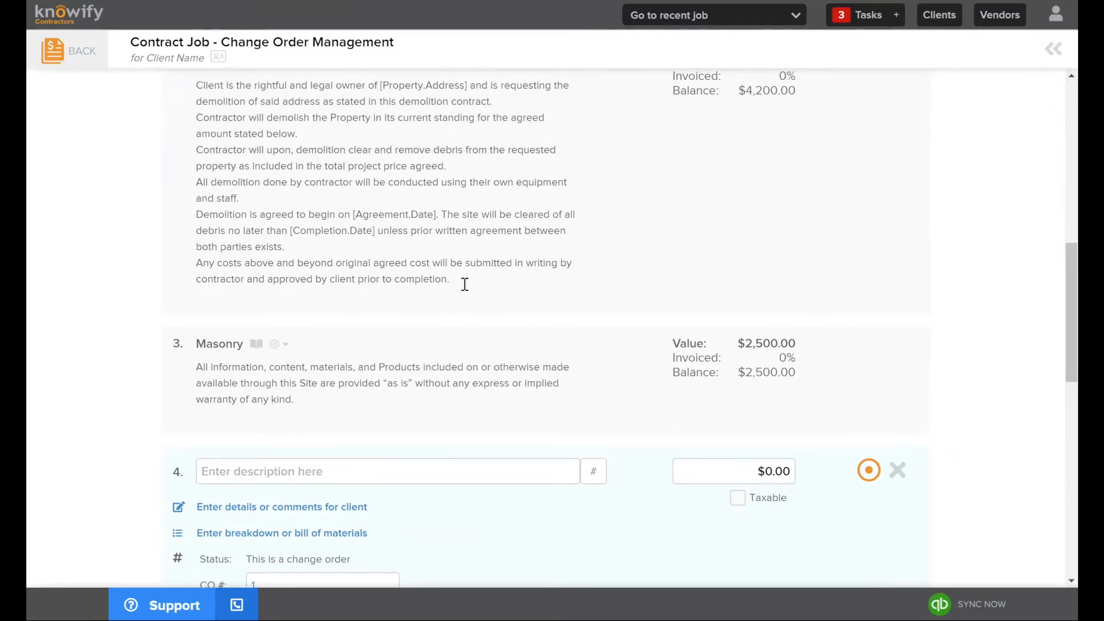
pyautogui.scroll(-2, 464, 283)
pyautogui.click(345, 310)
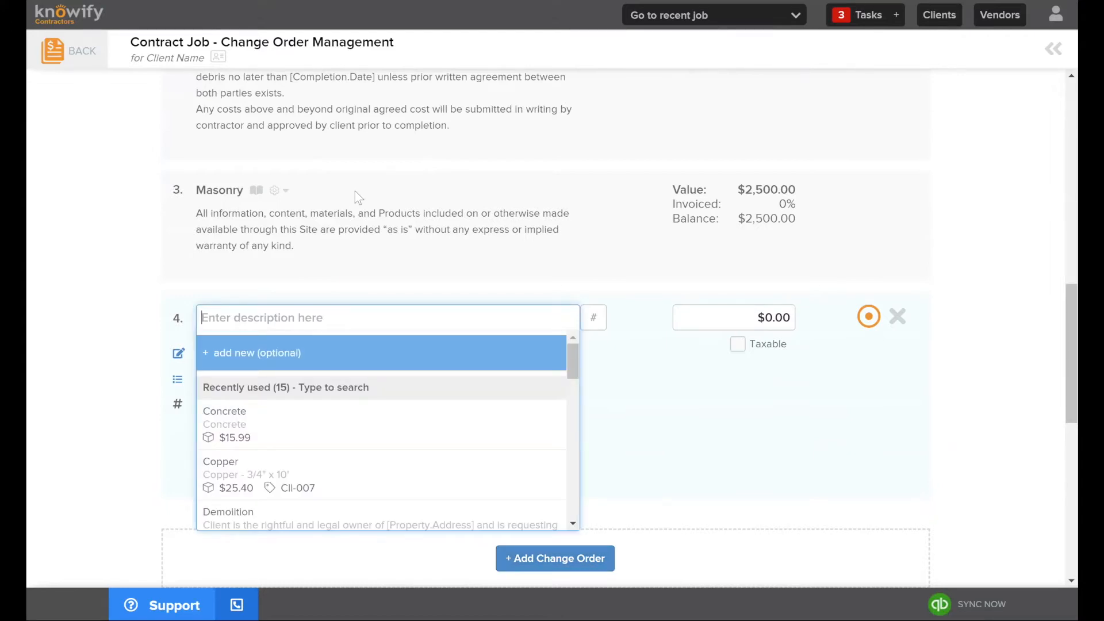
pyautogui.write('Mason')
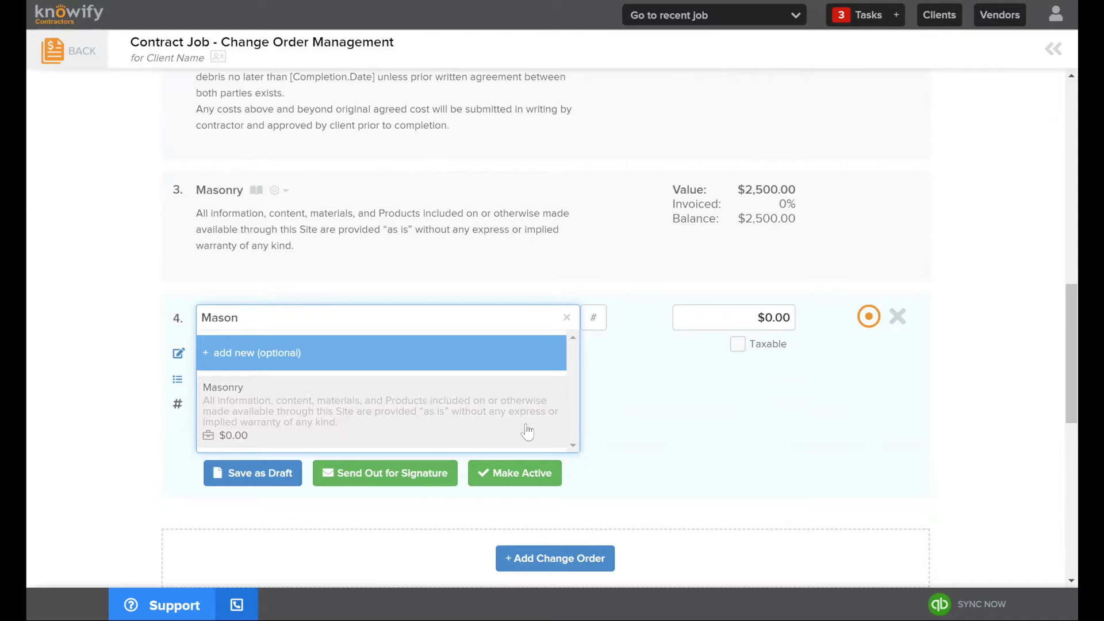
pyautogui.doubleClick(279, 310)
pyautogui.write('C')
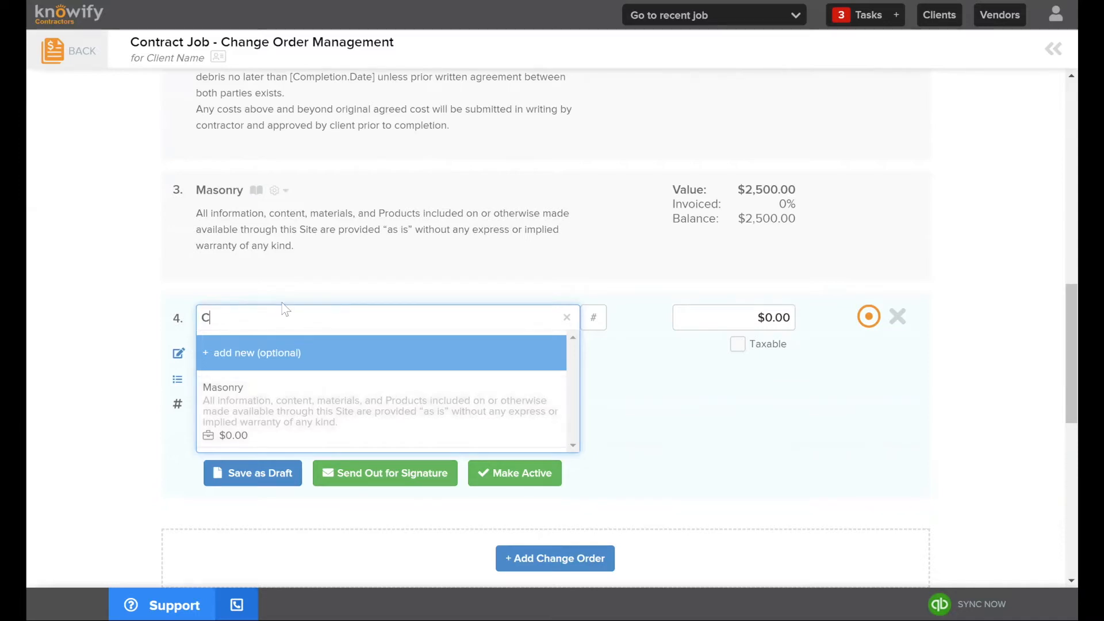
pyautogui.write('hange Order #1')
pyautogui.press('Tab')
pyautogui.press('Tab')
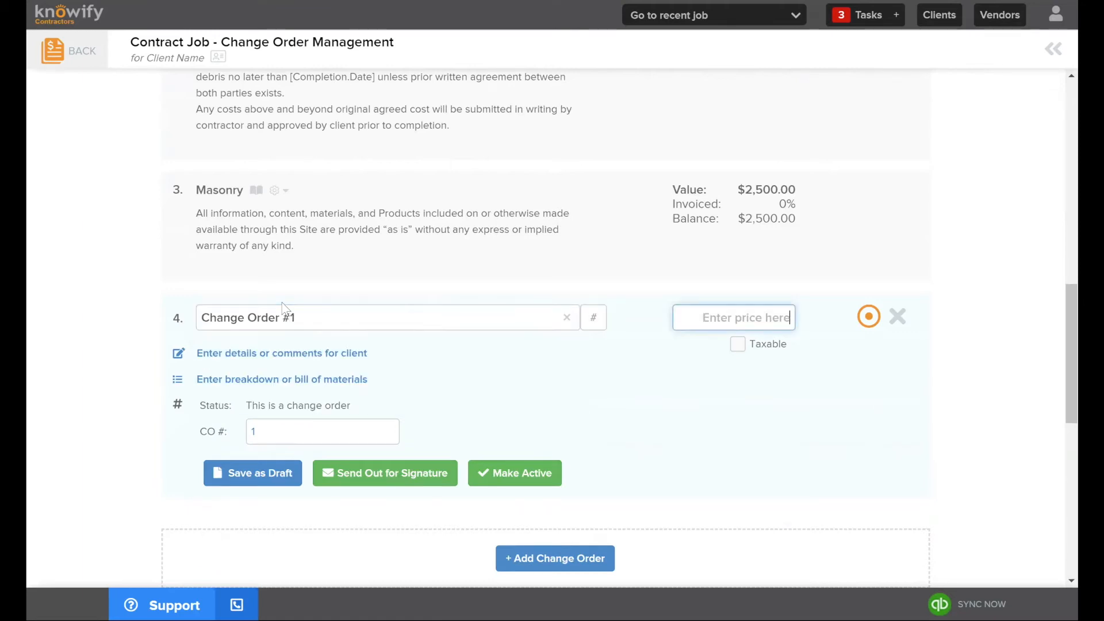
pyautogui.write('2500')
pyautogui.click(803, 422)
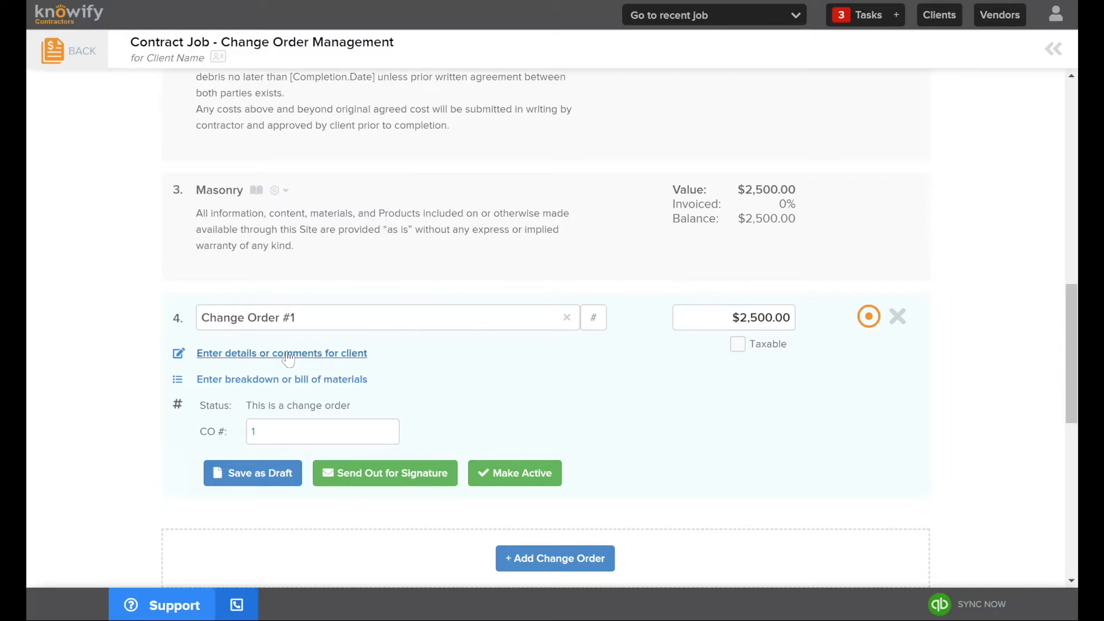
# Enter "information about change order # 1" as the client-facing details of Change Order #1.
pyautogui.click(348, 354)
pyautogui.scroll(-2, 454, 372)
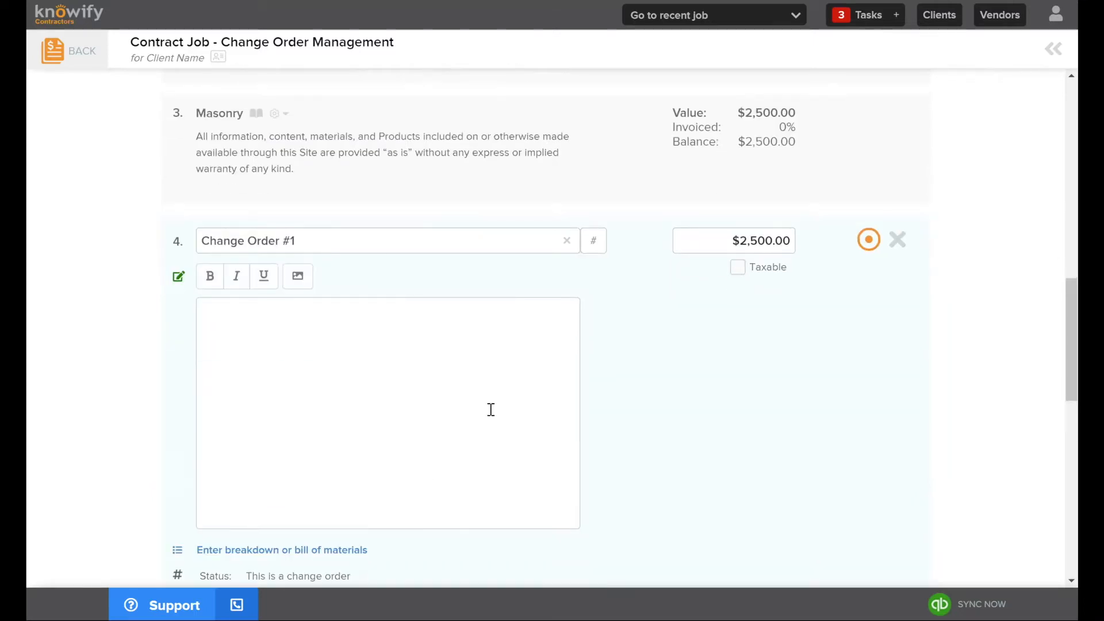
pyautogui.click(404, 411)
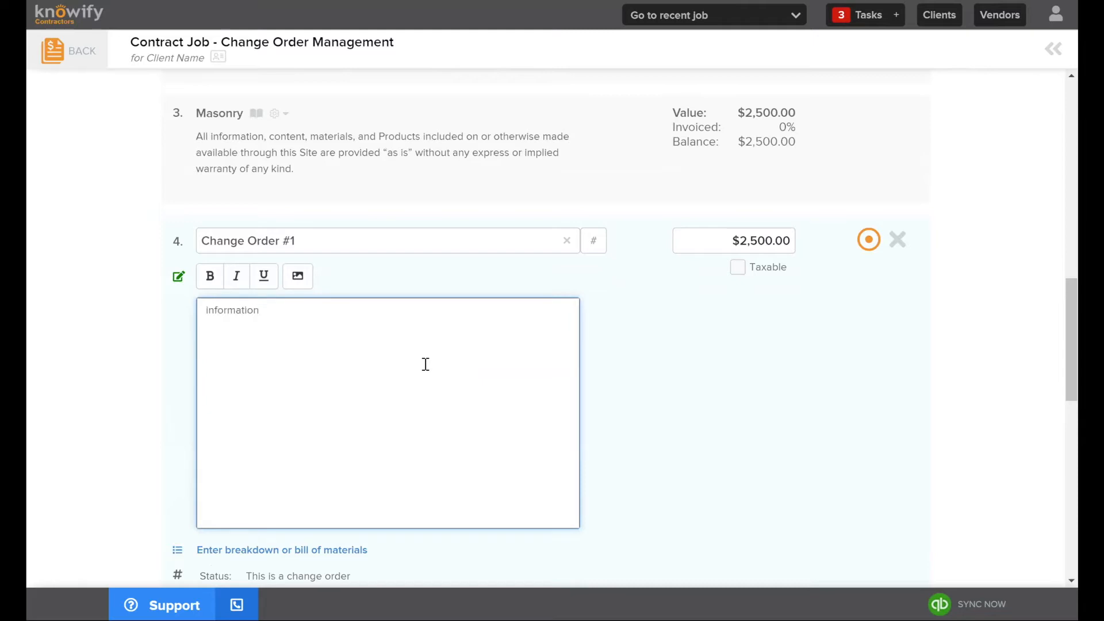
pyautogui.write('information about change order # 1')
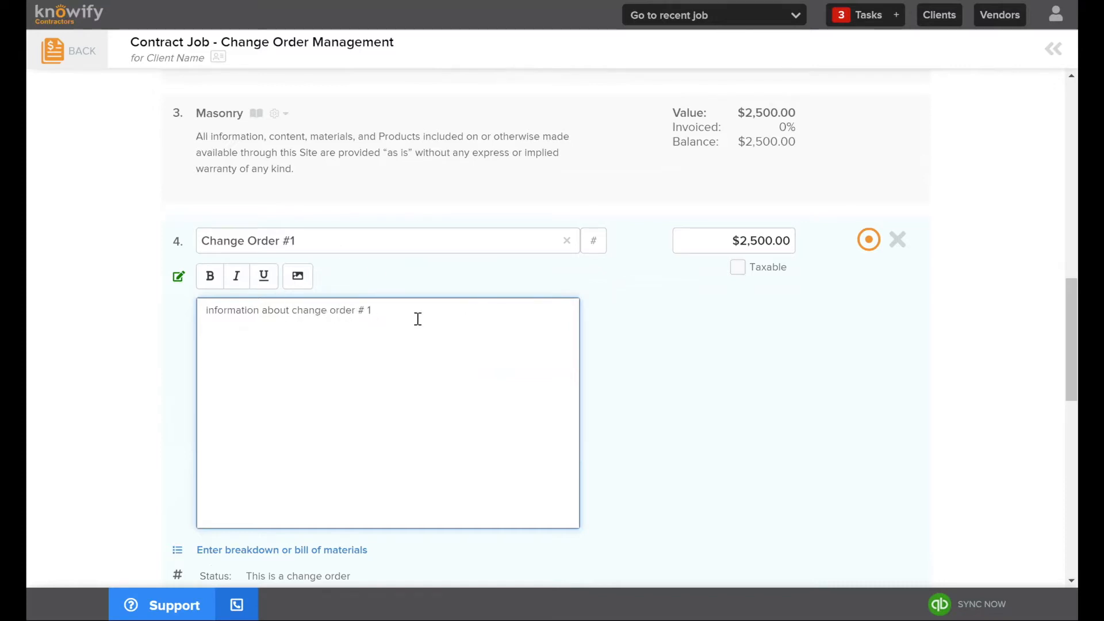
pyautogui.click(725, 322)
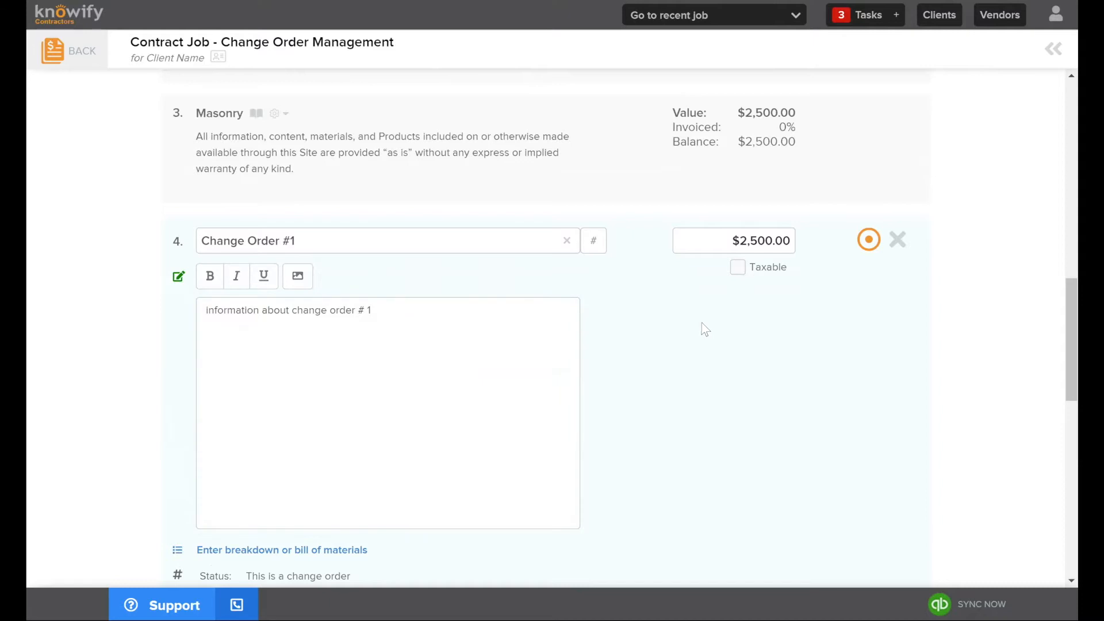
# Start a breakdown or bill of materials for Change Order #1.
pyautogui.scroll(-1, 699, 331)
pyautogui.click(339, 475)
pyautogui.scroll(-3, 691, 365)
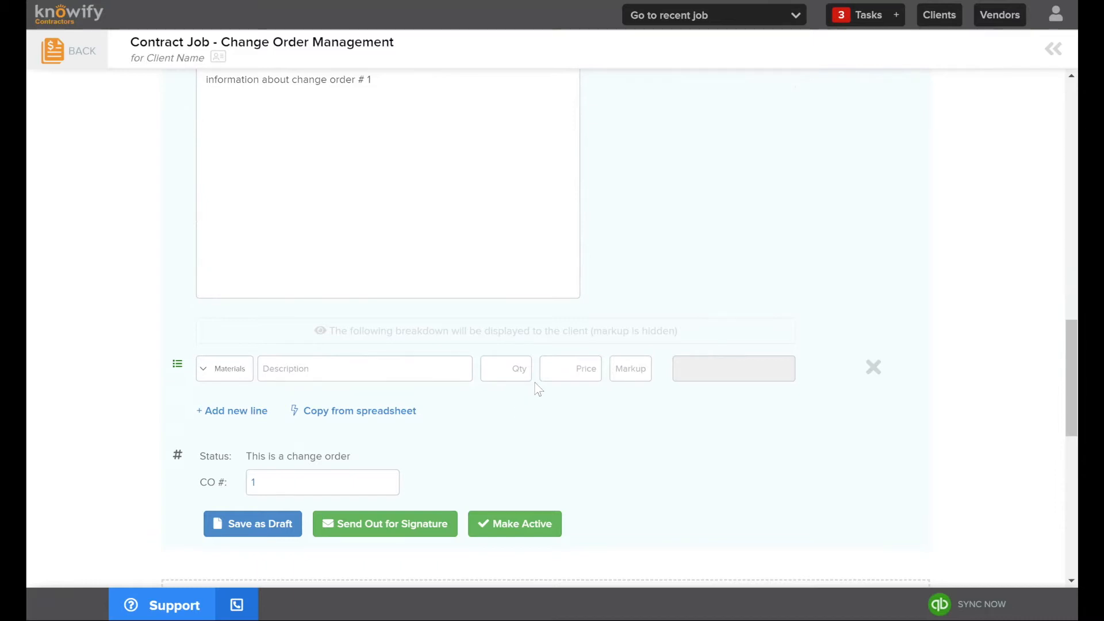
pyautogui.scroll(1, 677, 395)
pyautogui.scroll(3, 677, 396)
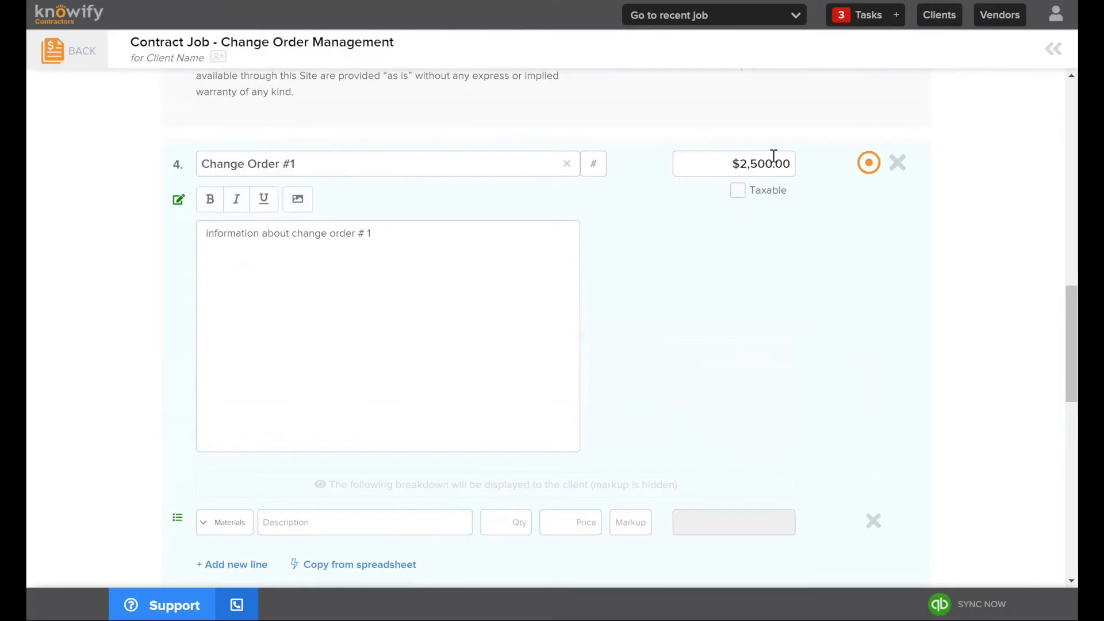
pyautogui.scroll(-2, 744, 308)
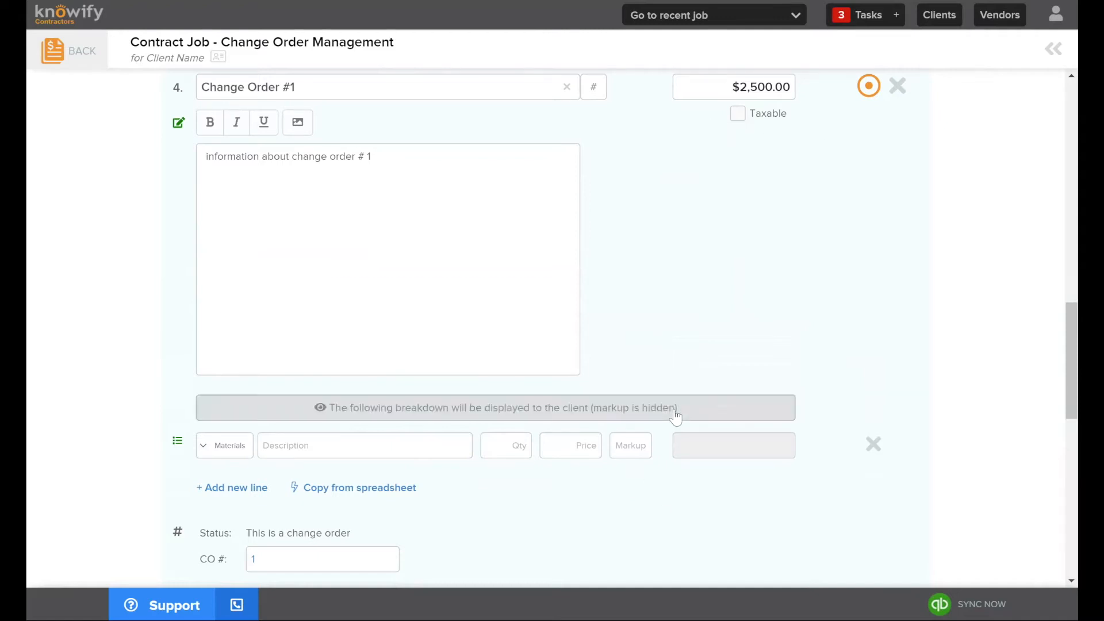
# Fill the first breakdown line with the catalog material Copper and set its quantity to 25.
pyautogui.click(340, 442)
pyautogui.write('con')
pyautogui.write('pp')
pyautogui.scroll(-1, 399, 460)
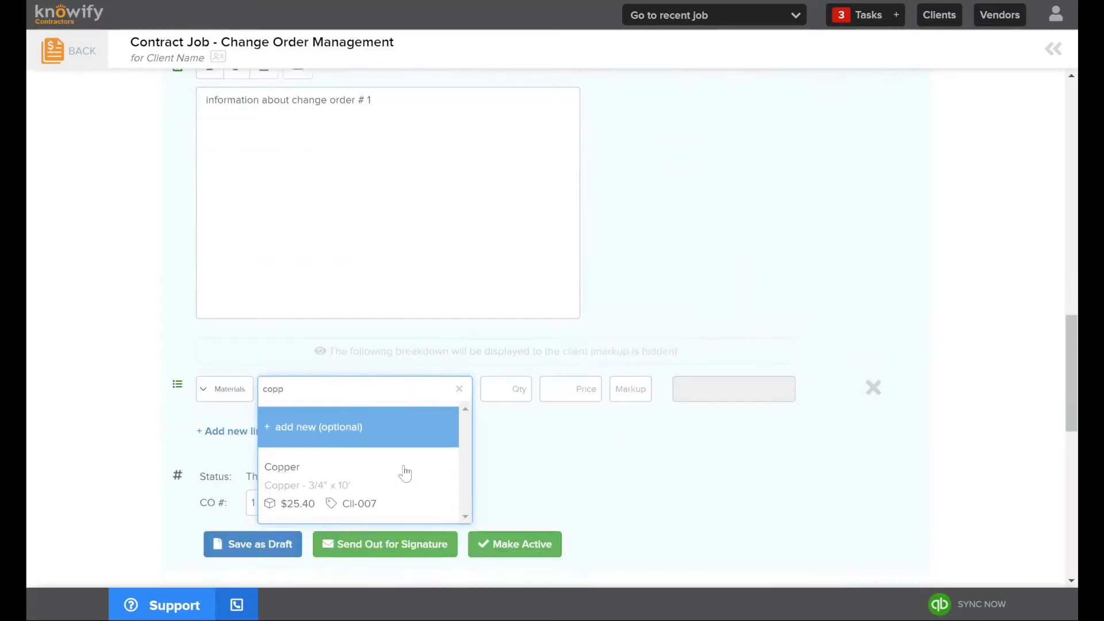
pyautogui.click(347, 471)
pyautogui.click(510, 370)
pyautogui.doubleClick(510, 370)
pyautogui.write('25')
# Add a second materials line to the breakdown, describe it as "New Items" and set its quantity to 100.
pyautogui.click(266, 422)
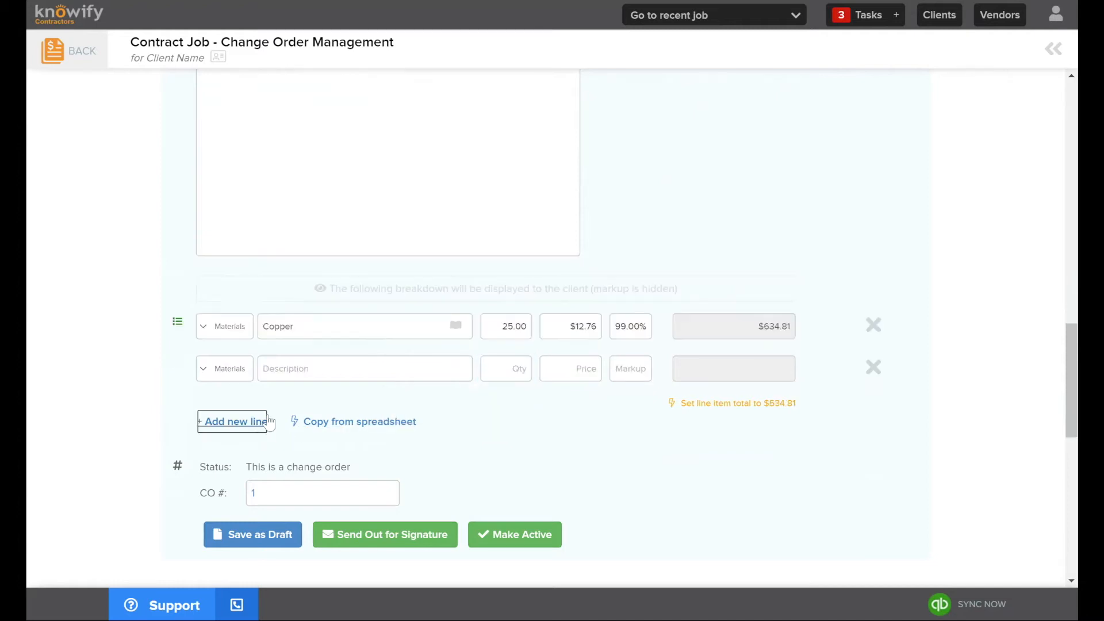
pyautogui.click(311, 360)
pyautogui.write('N')
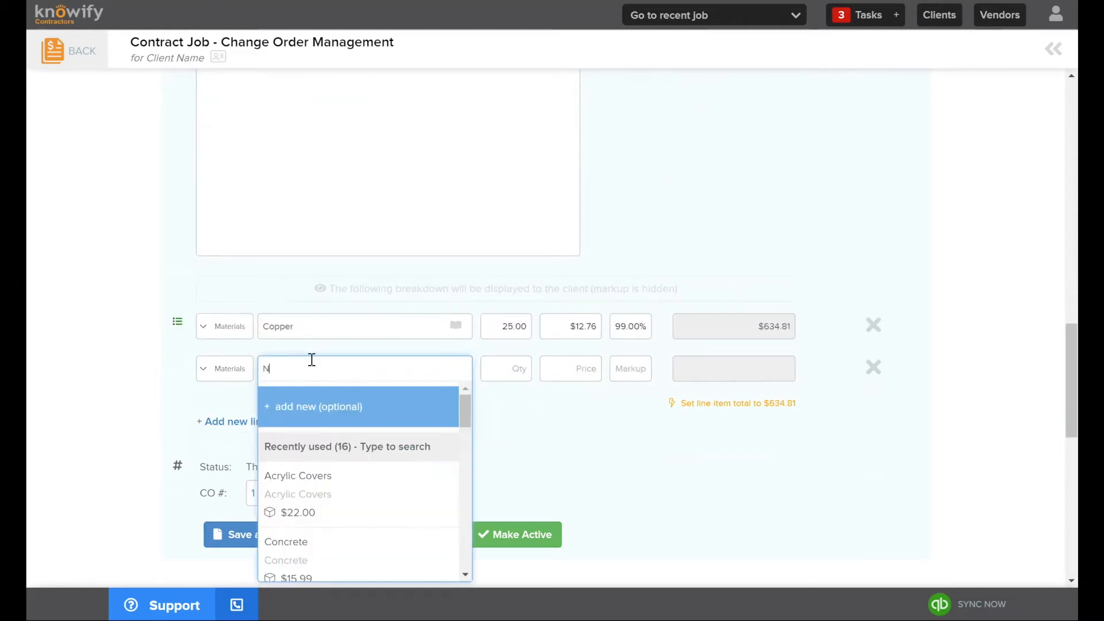
pyautogui.write('ew Items')
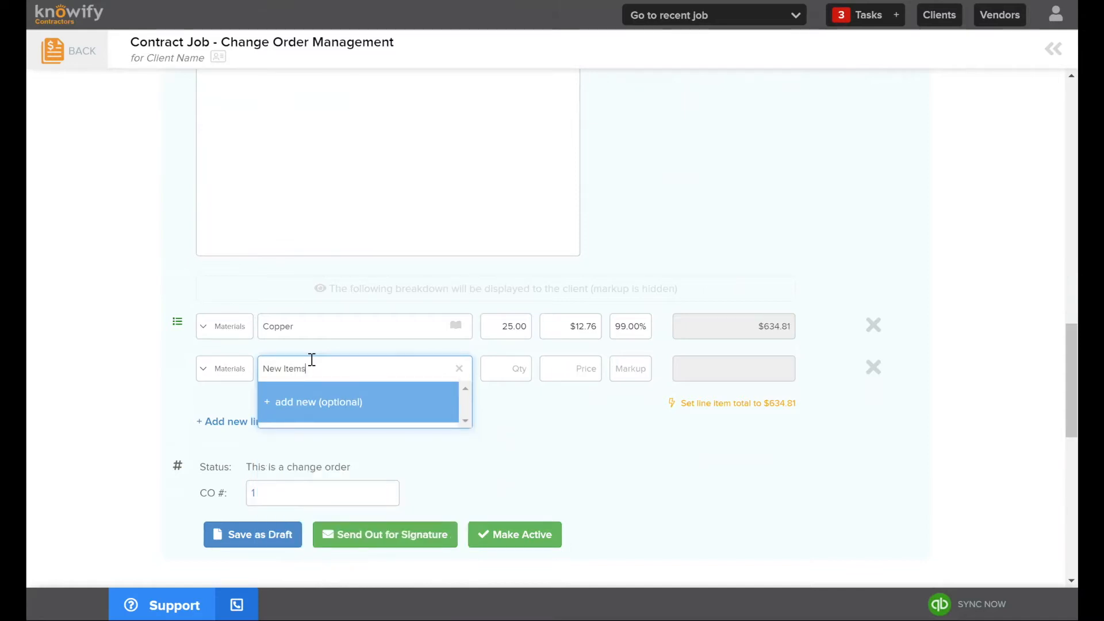
pyautogui.press('Tab')
pyautogui.write('10')
pyautogui.press('BackSpace')
pyautogui.press('BackSpace')
pyautogui.press('BackSpace')
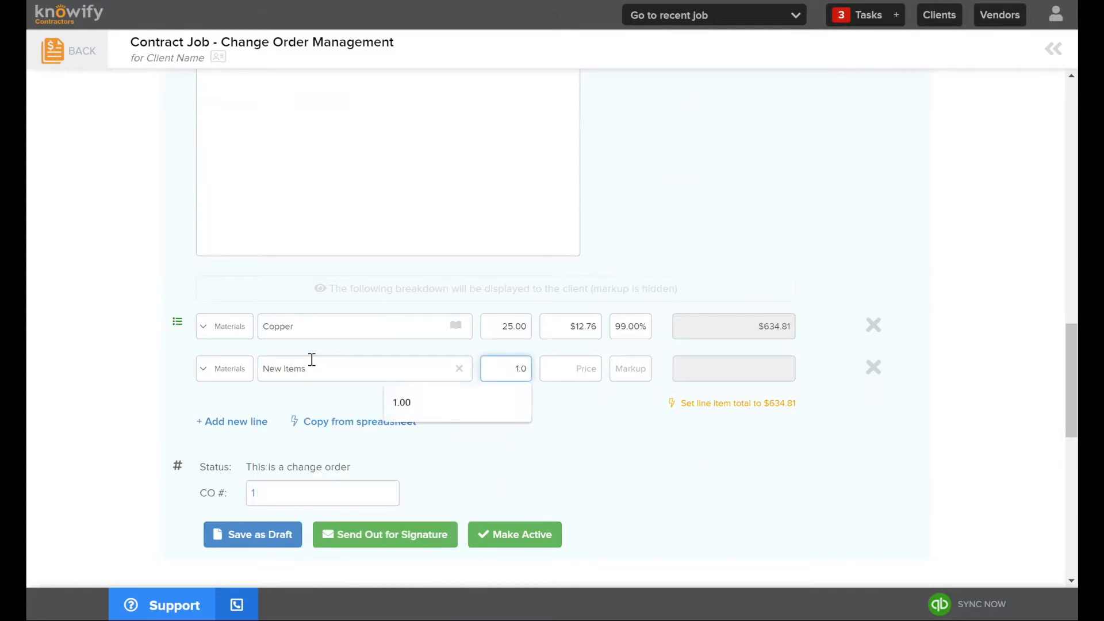
pyautogui.write('00')
# Set the unit price of the New Items line to $50.00.
pyautogui.press('Tab')
pyautogui.write('100')
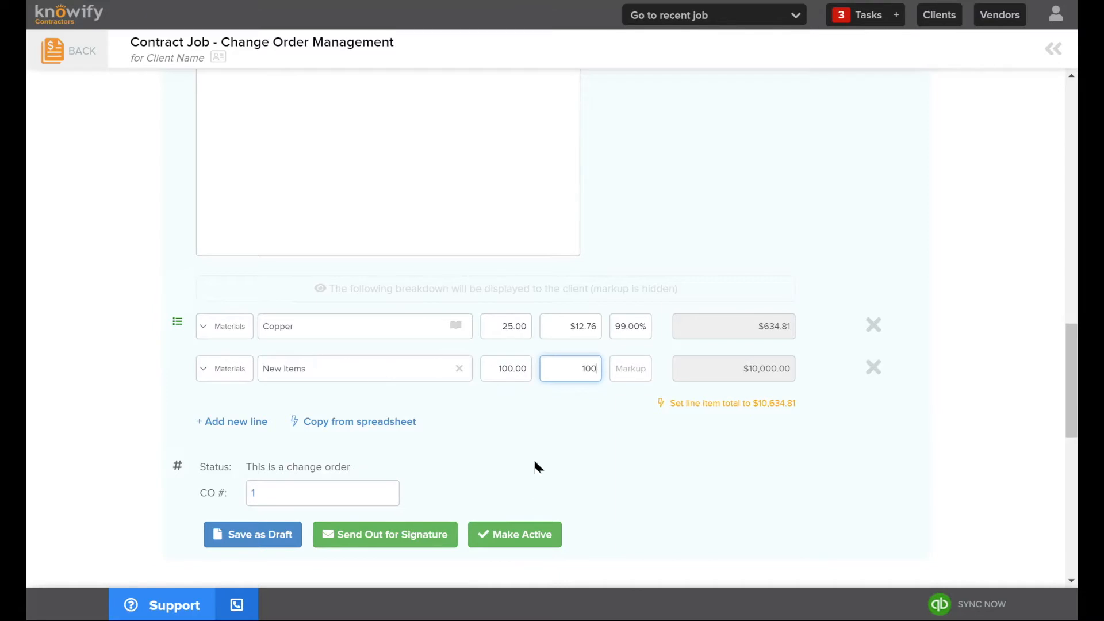
pyautogui.press('BackSpace')
pyautogui.press('BackSpace')
pyautogui.press('BackSpace')
pyautogui.write('50')
pyautogui.click(616, 424)
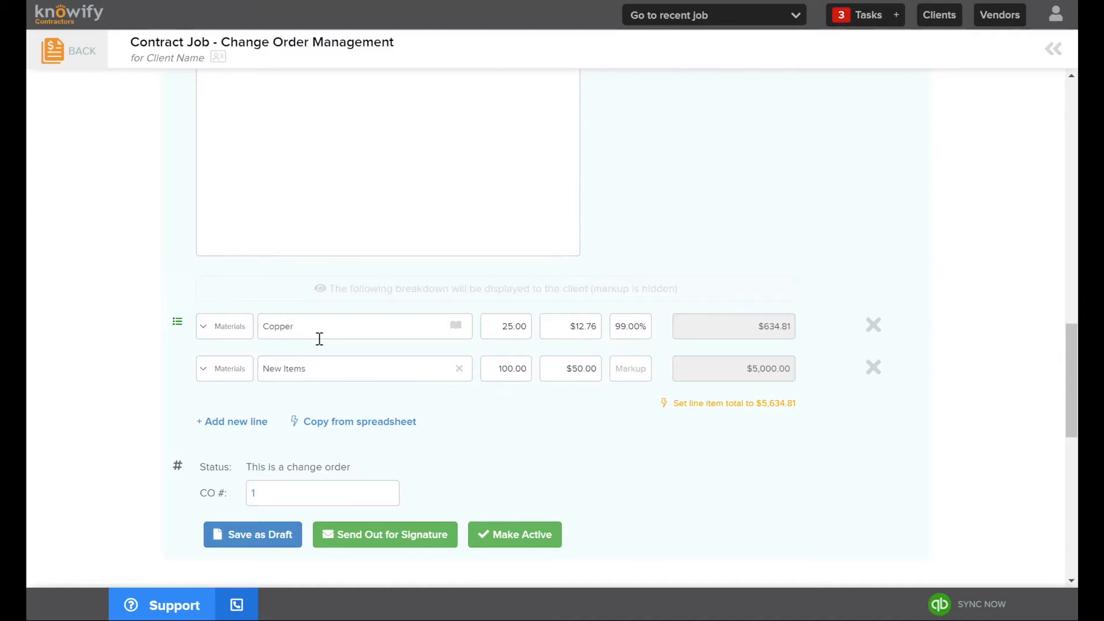
# Set the markup to 50% on the New Items line and 75% on the Copper line.
pyautogui.click(628, 358)
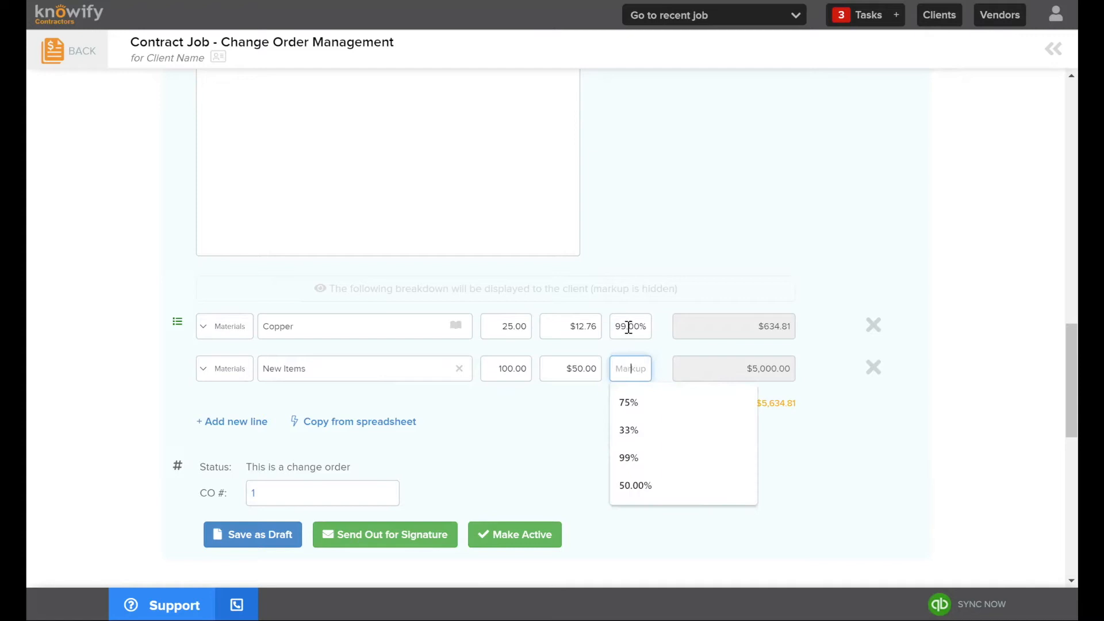
pyautogui.write('50')
pyautogui.click(569, 428)
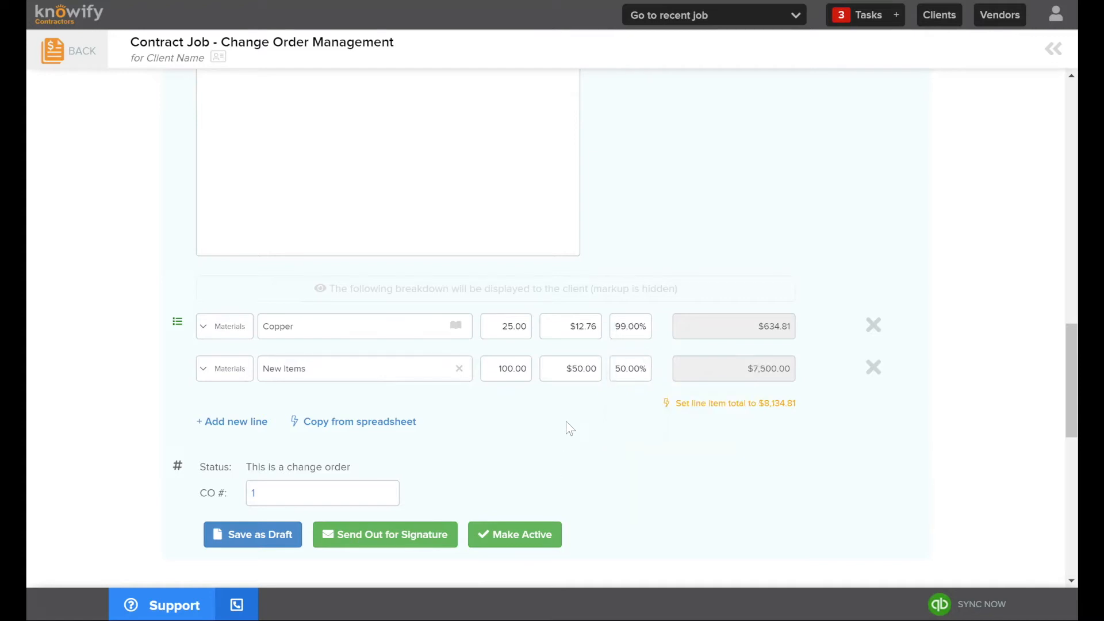
pyautogui.click(634, 331)
pyautogui.write('75')
pyautogui.click(734, 165)
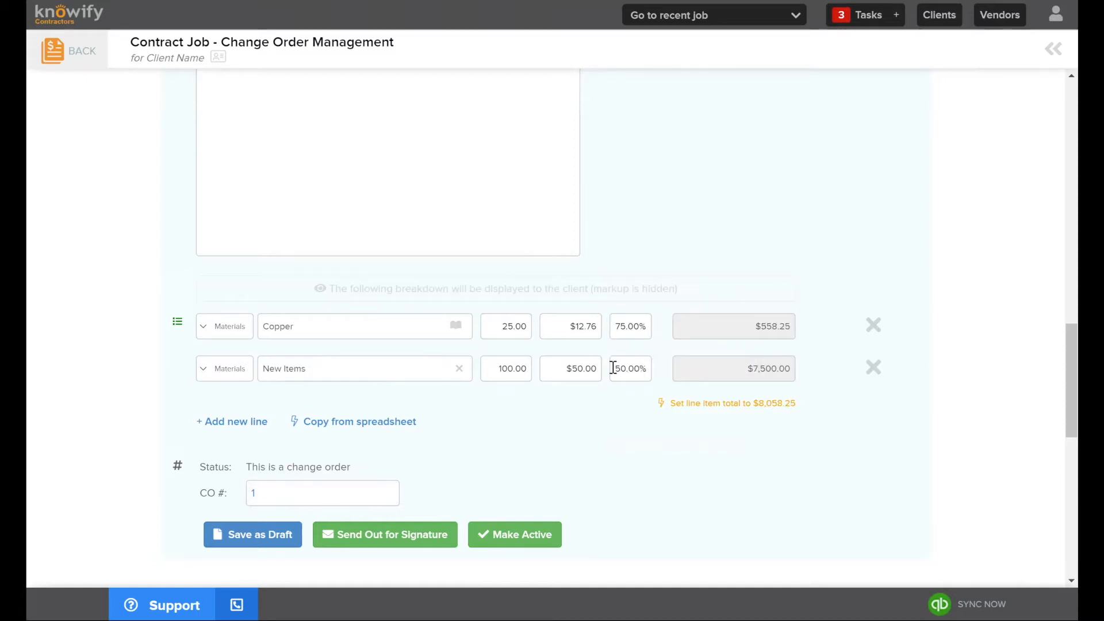
# Hide the materials breakdown of Change Order #1 from the client.
pyautogui.scroll(2, 635, 376)
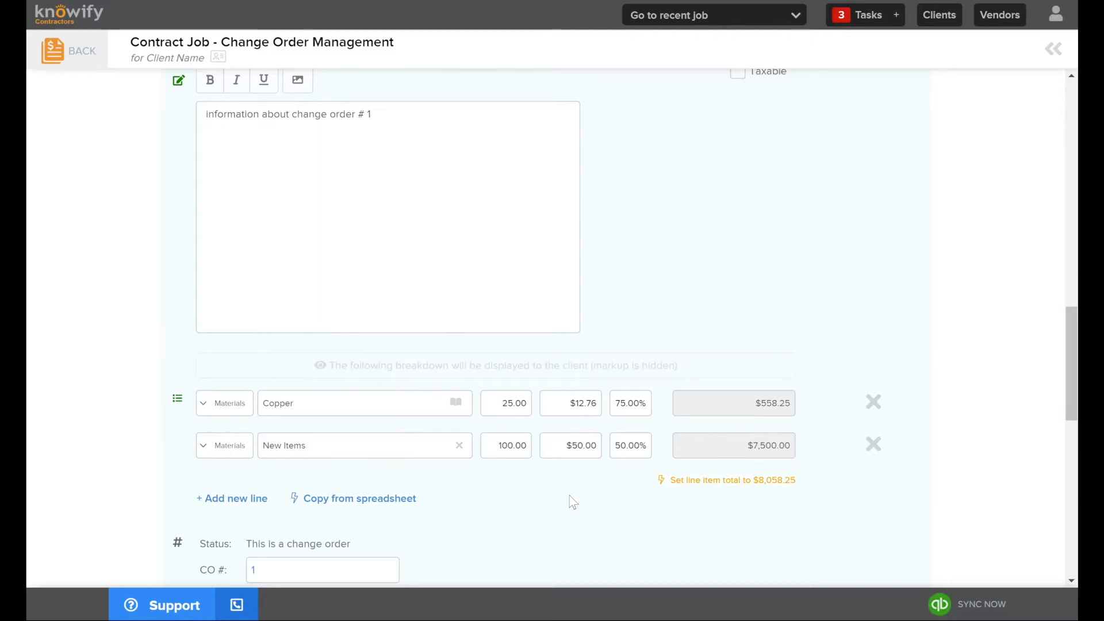
pyautogui.click(543, 371)
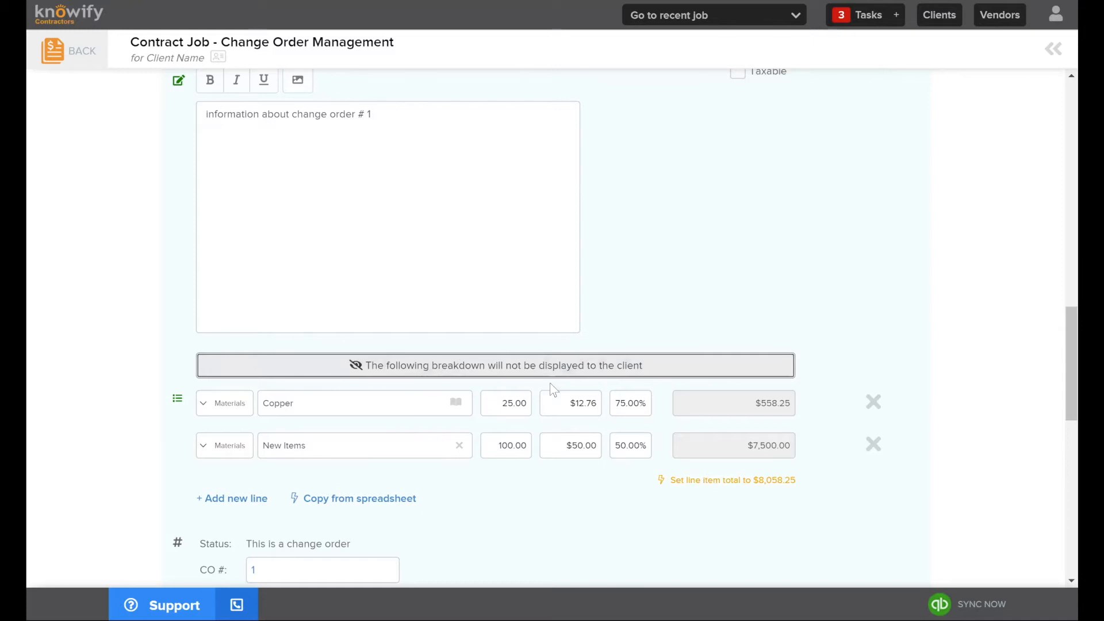
# Set the price of Change Order #1 to its breakdown total of $8,058.25.
pyautogui.scroll(1, 550, 382)
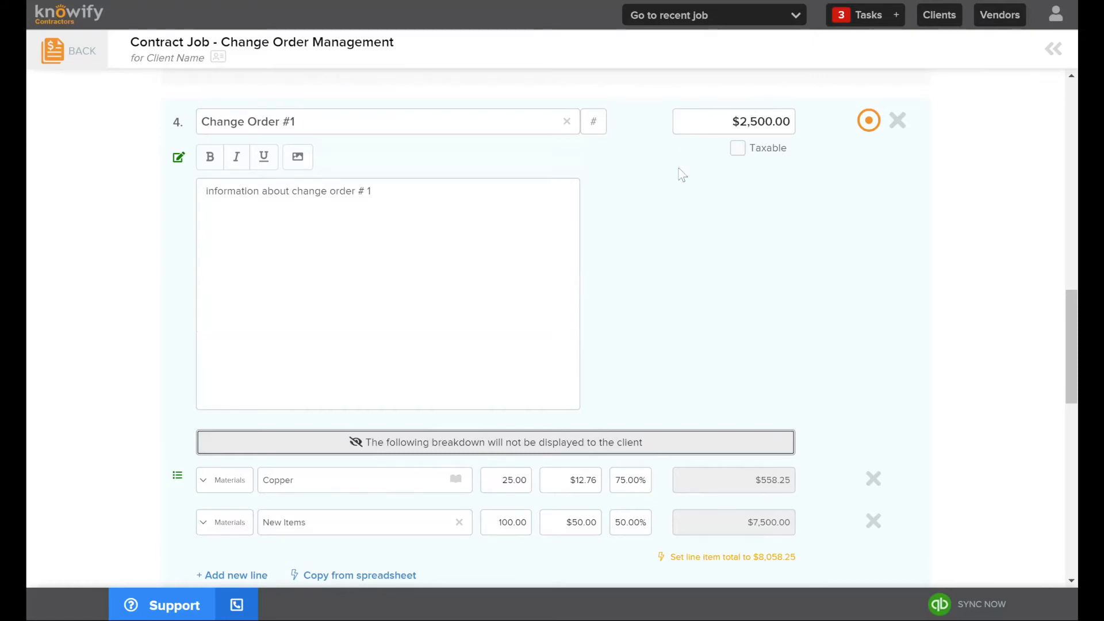
pyautogui.moveTo(730, 122); pyautogui.dragTo(812, 113)
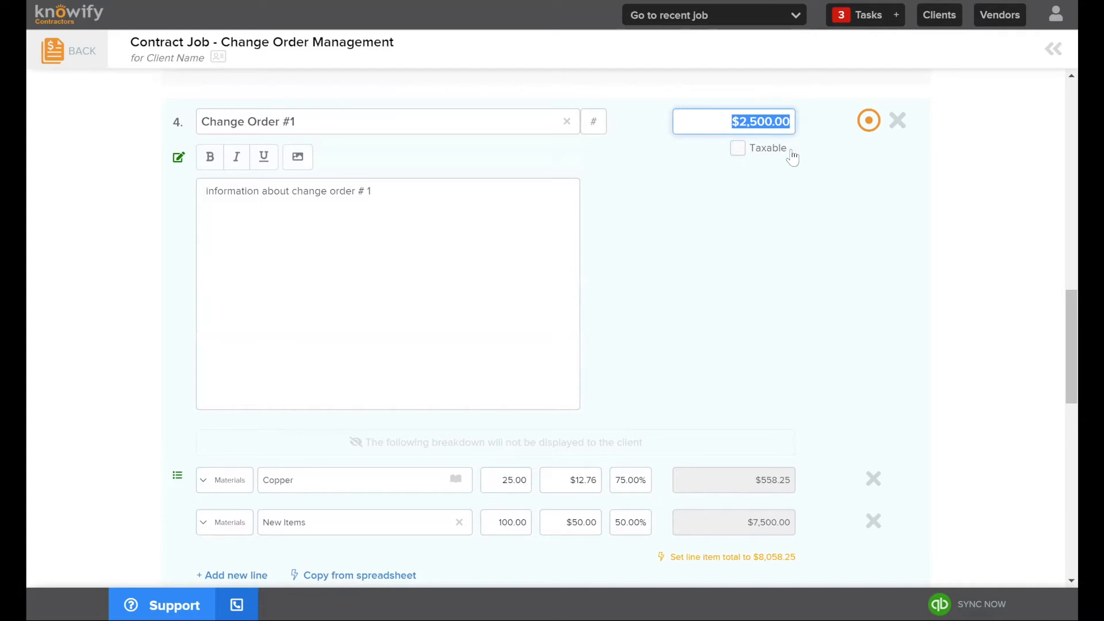
pyautogui.click(767, 227)
pyautogui.scroll(-2, 741, 236)
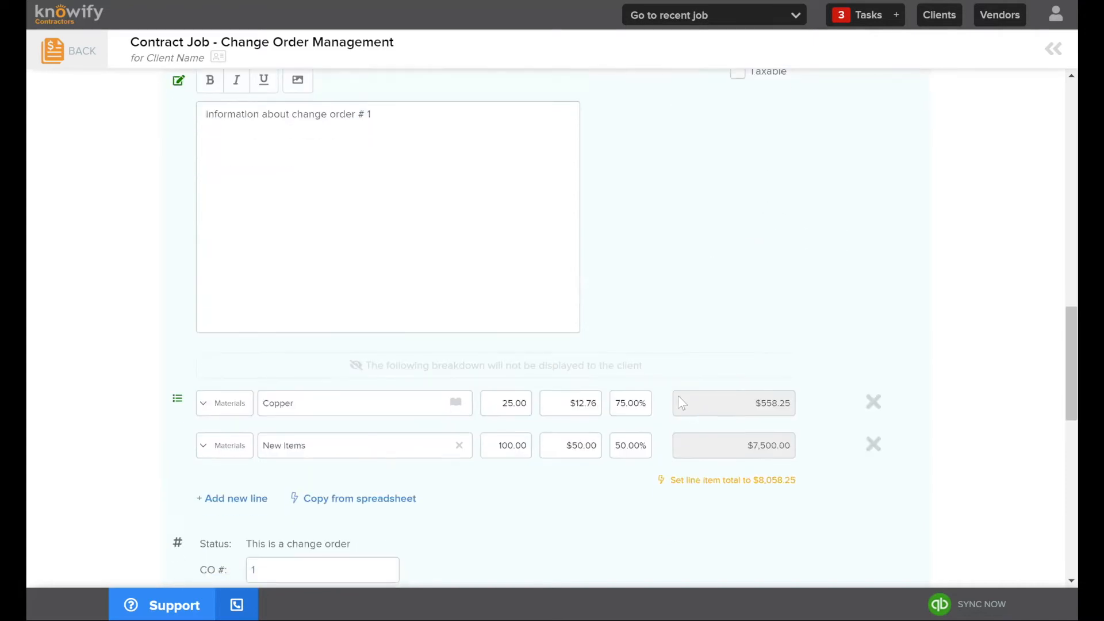
pyautogui.click(733, 484)
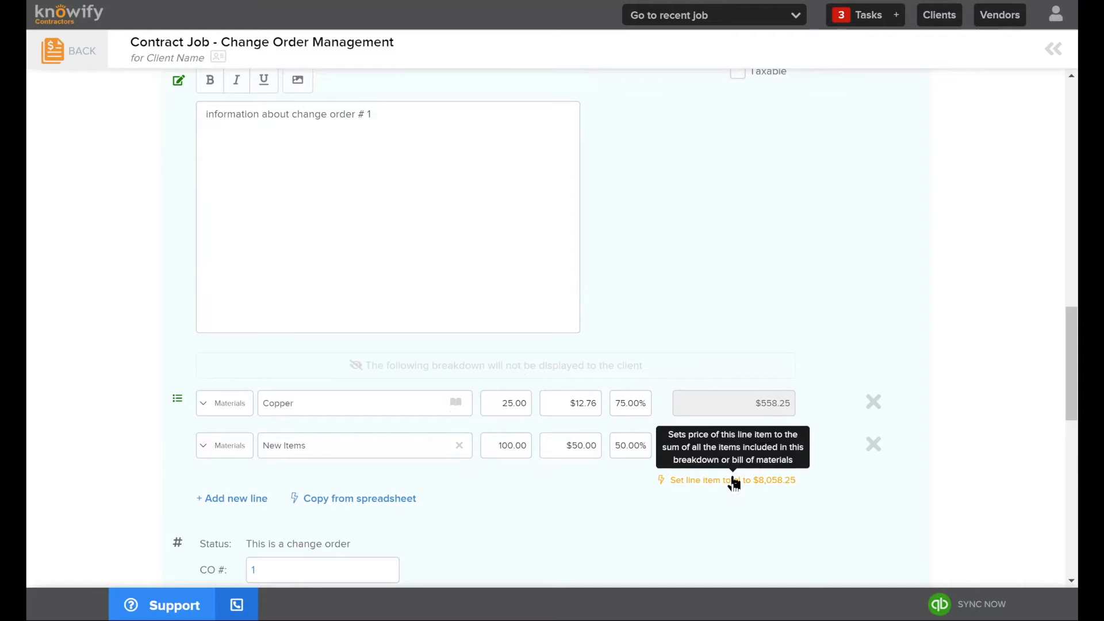
pyautogui.scroll(4, 731, 478)
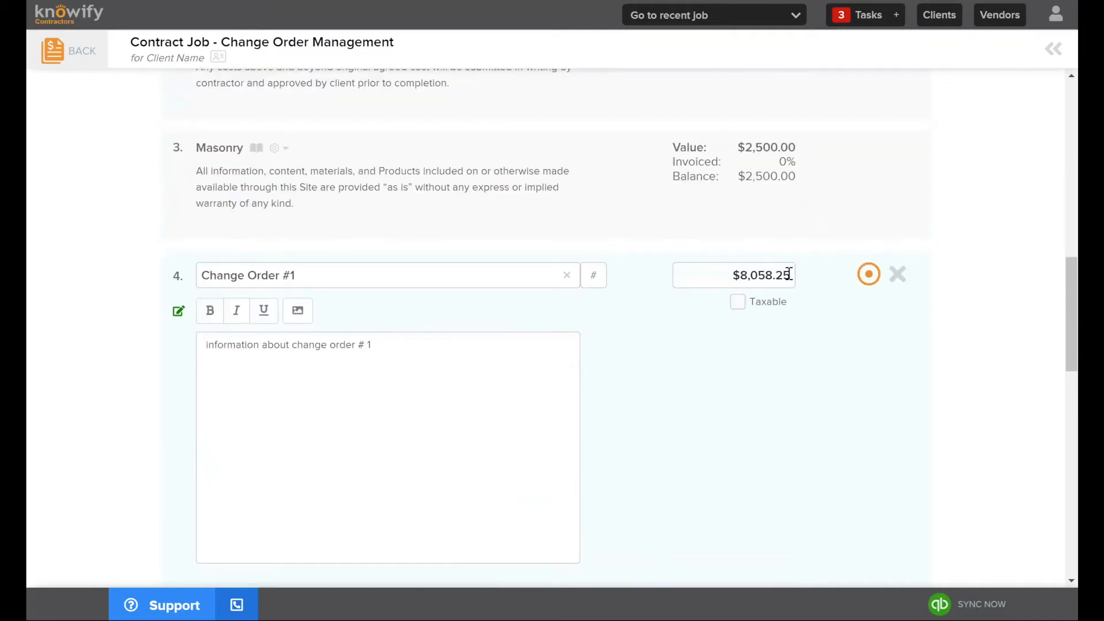
pyautogui.scroll(-3, 581, 492)
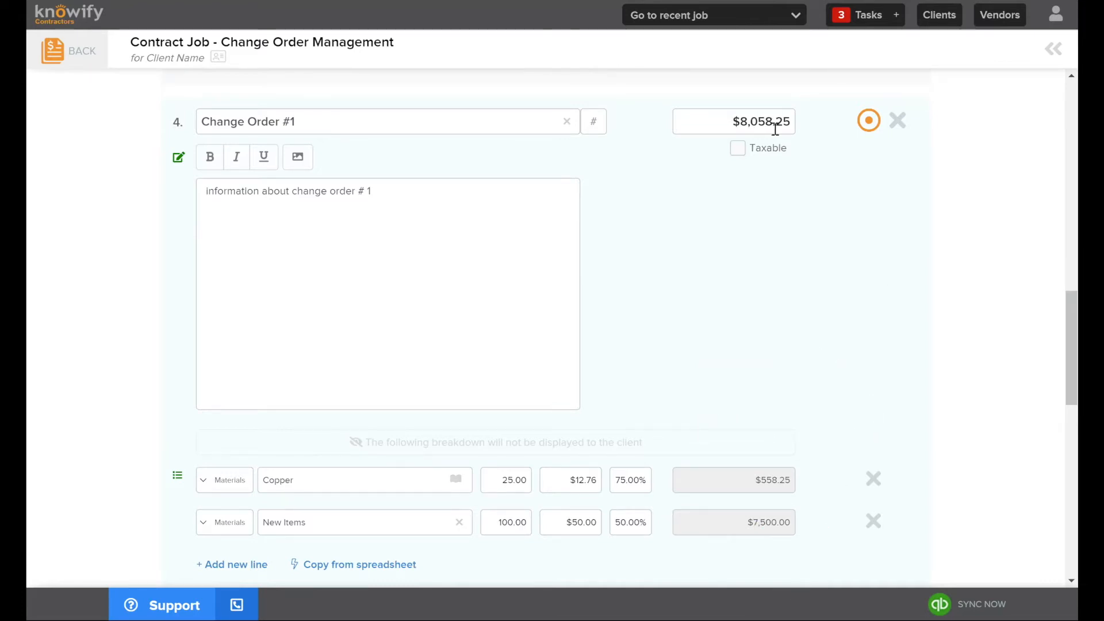
# Set the price of Change Order #1 to $8,000.00.
pyautogui.moveTo(750, 120); pyautogui.dragTo(850, 112)
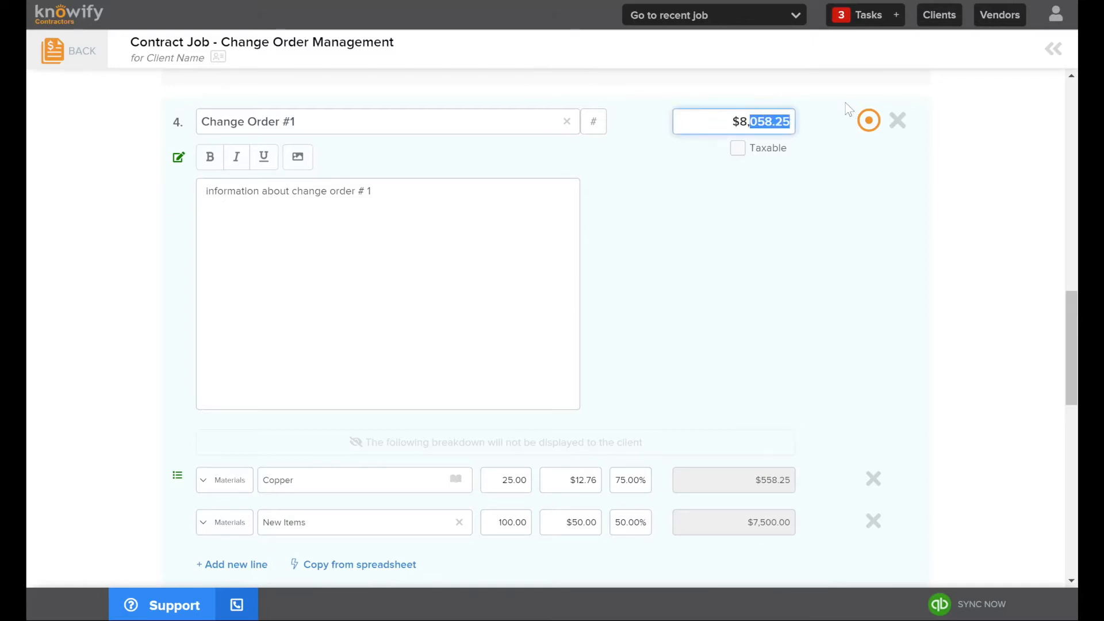
pyautogui.write('000')
pyautogui.click(787, 291)
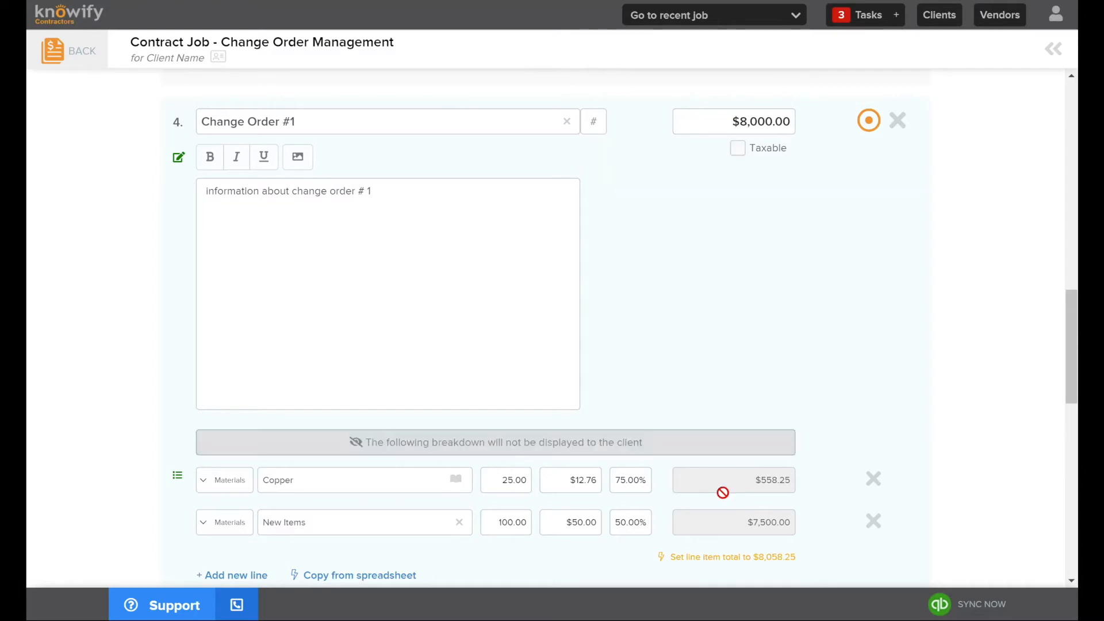
# Display the materials breakdown of Change Order #1 to the client with the markup hidden, and save it as a draft.
pyautogui.click(604, 444)
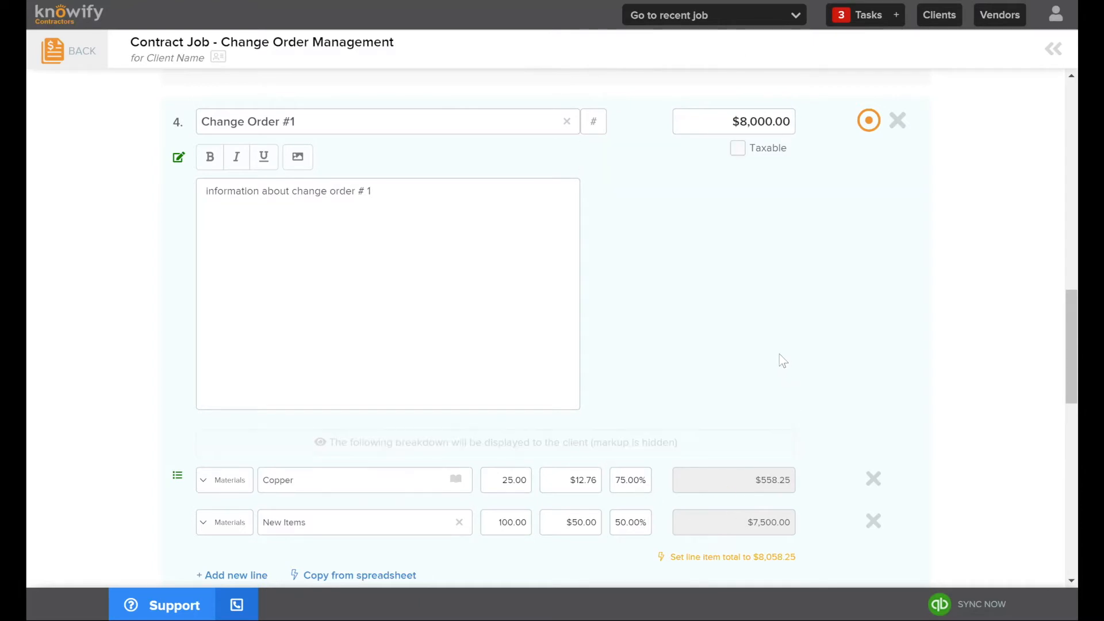
pyautogui.scroll(-4, 720, 350)
pyautogui.click(247, 460)
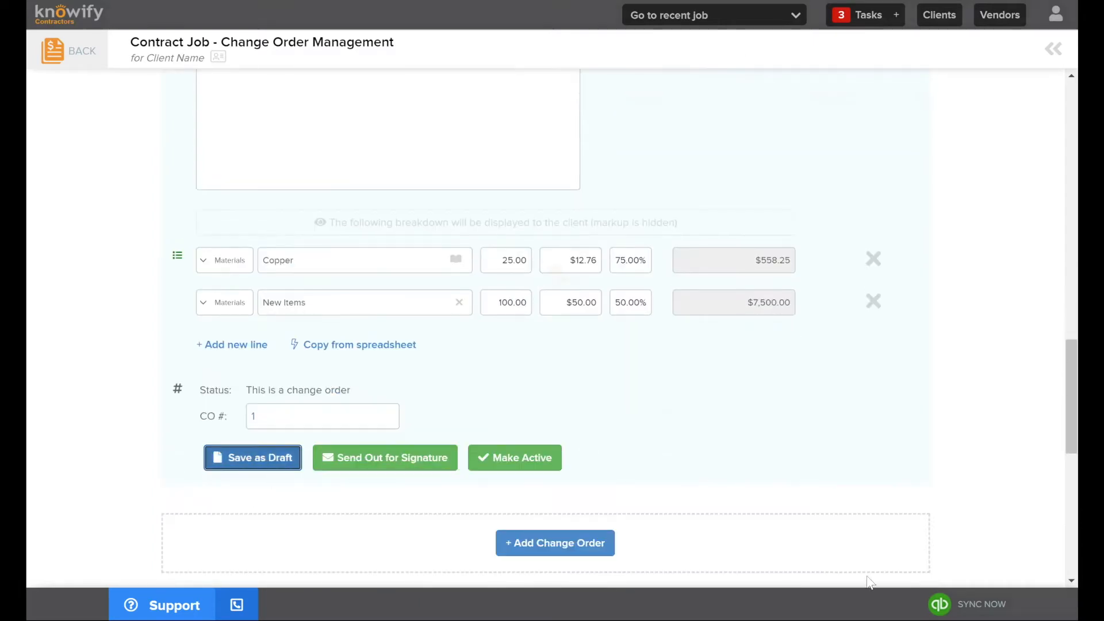
# Review the saved Change Order #1 along with the existing line items of the contract.
pyautogui.scroll(1, 725, 420)
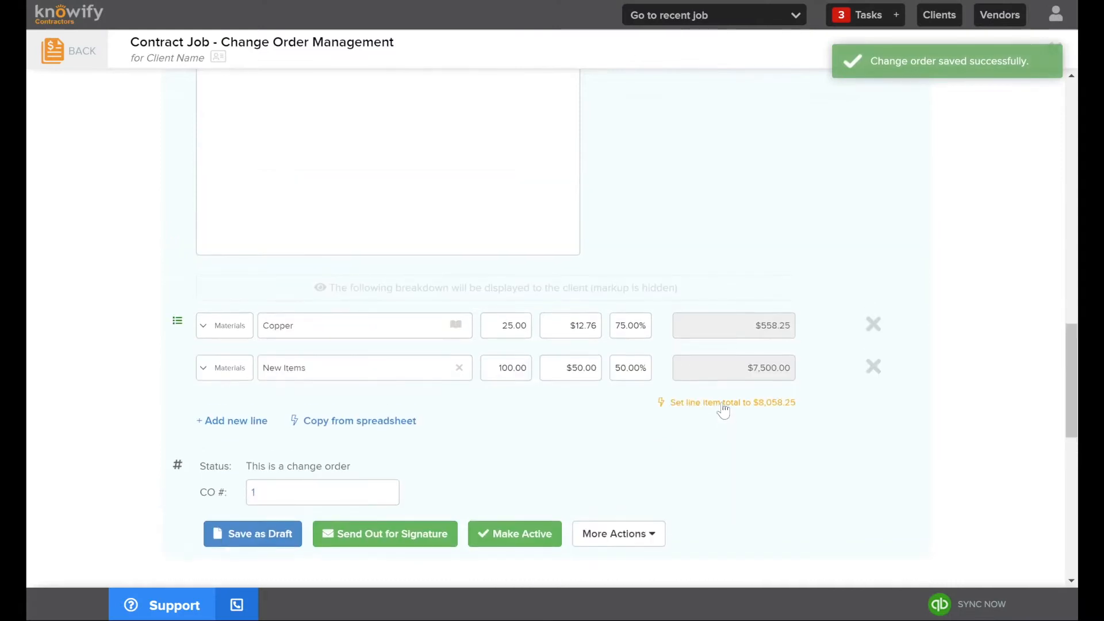
pyautogui.scroll(2, 632, 379)
pyautogui.scroll(1, 632, 381)
pyautogui.scroll(-3, 630, 384)
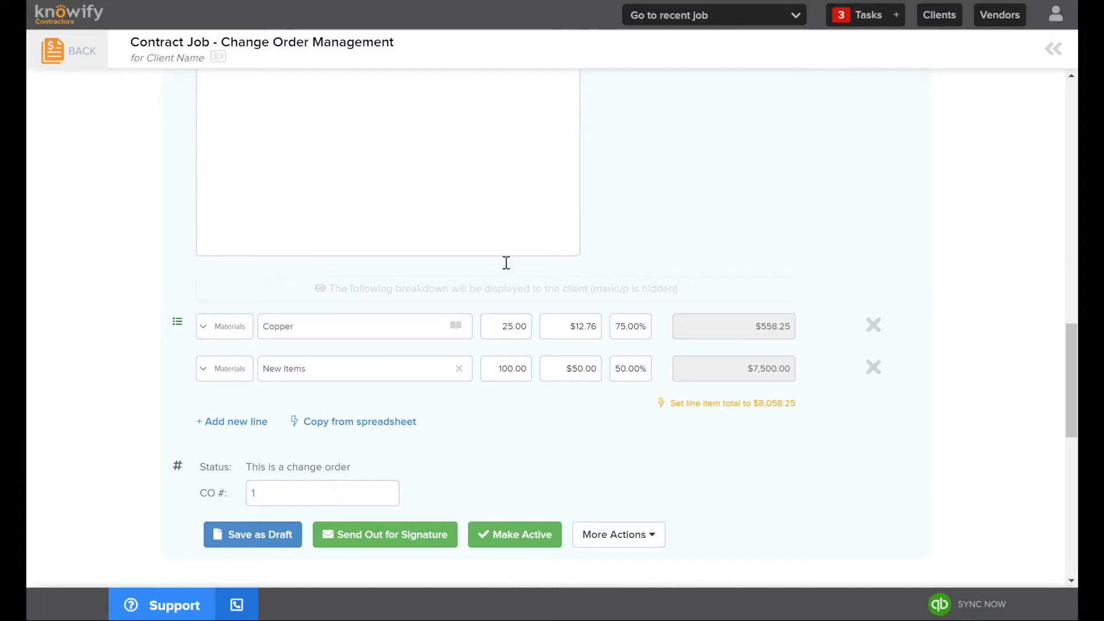
pyautogui.scroll(4, 713, 366)
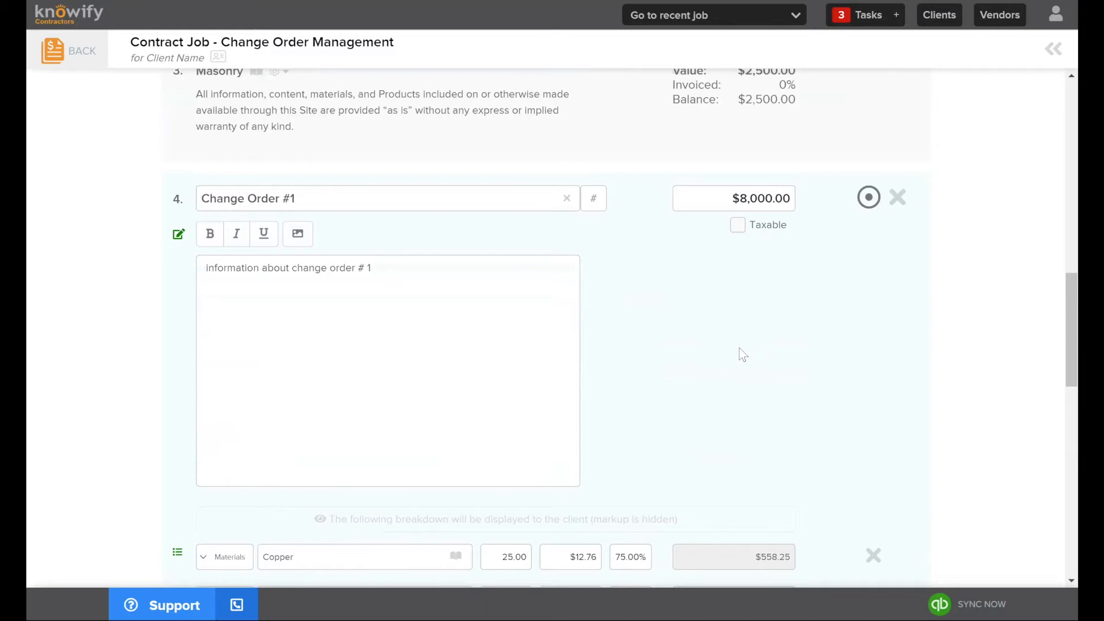
pyautogui.scroll(1, 535, 369)
pyautogui.scroll(15, 638, 402)
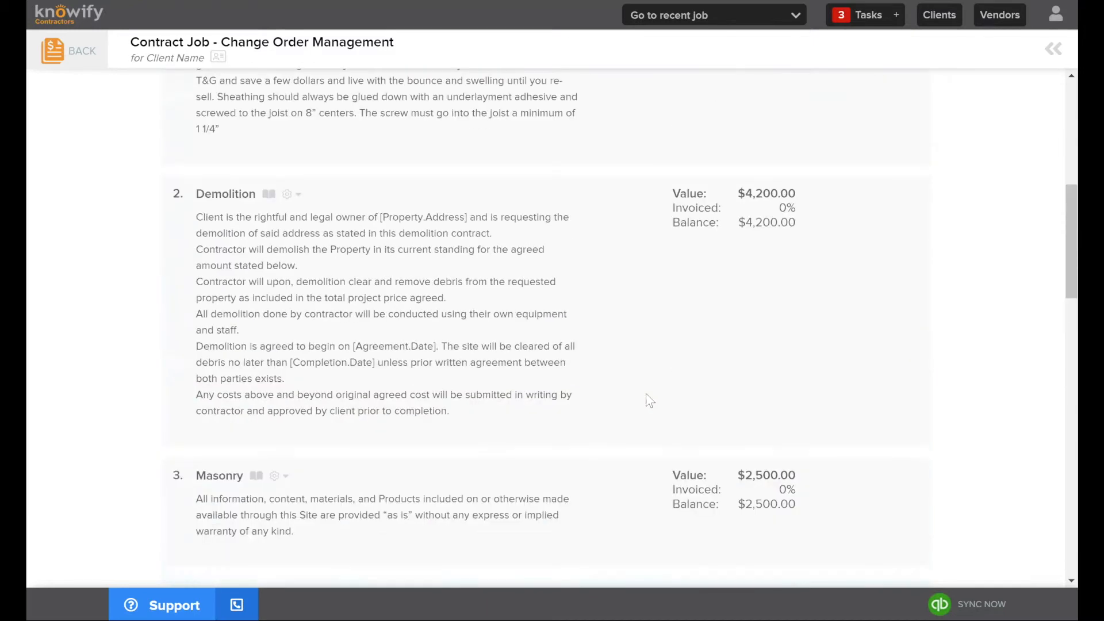
pyautogui.scroll(-12, 673, 489)
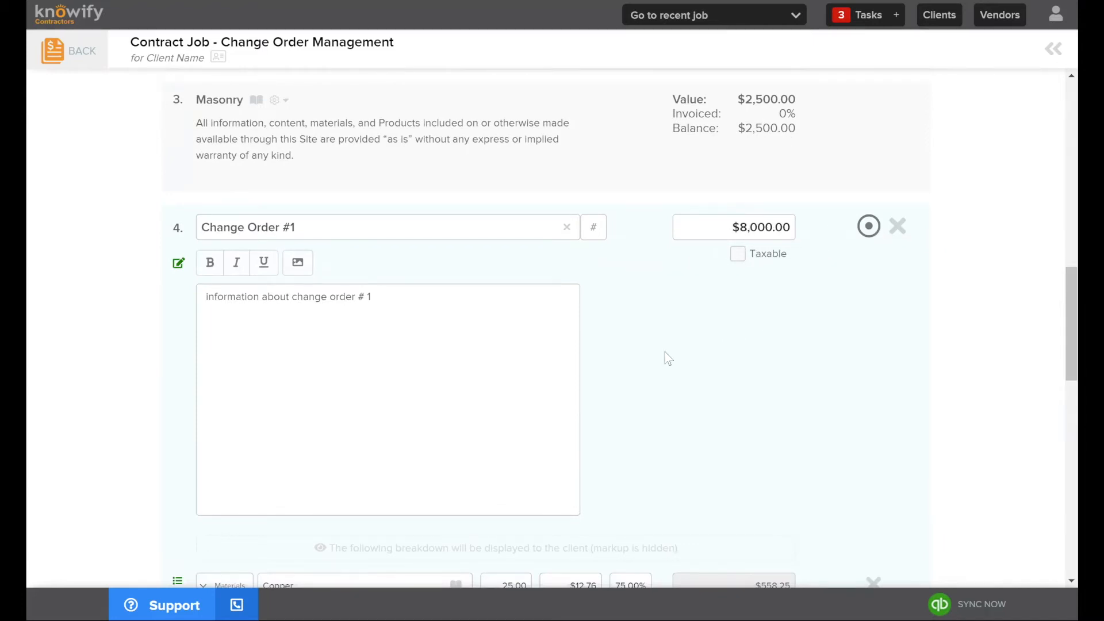
pyautogui.scroll(-4, 712, 361)
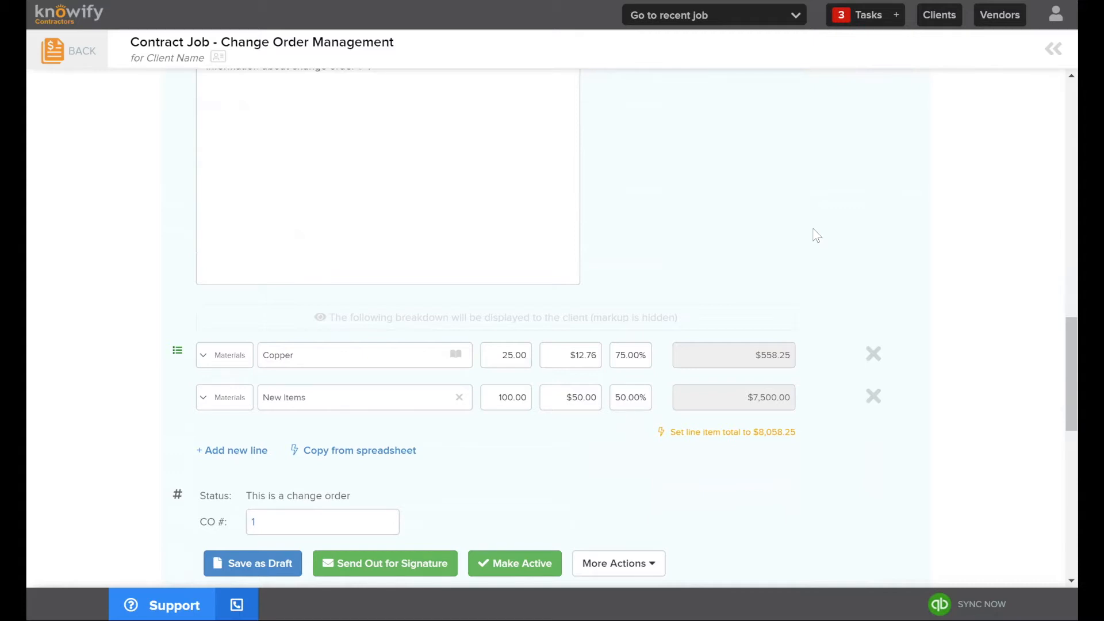
# Preview the client document of Change Order #1, review its items and totals, and close the preview.
pyautogui.click(650, 563)
pyautogui.scroll(-3, 643, 460)
pyautogui.click(612, 438)
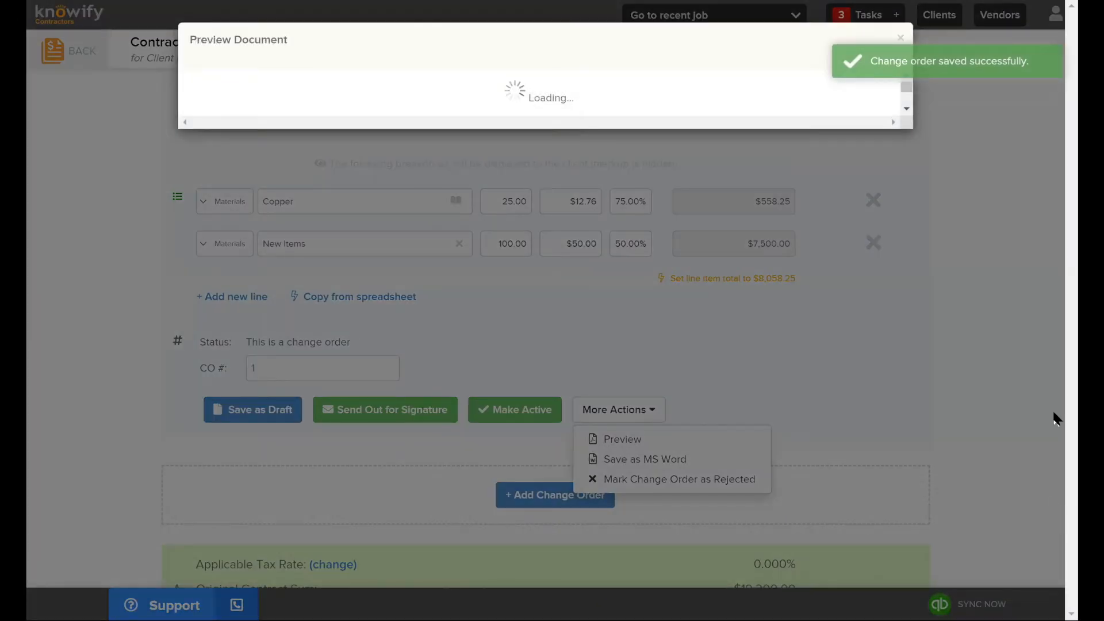
pyautogui.scroll(-3, 709, 217)
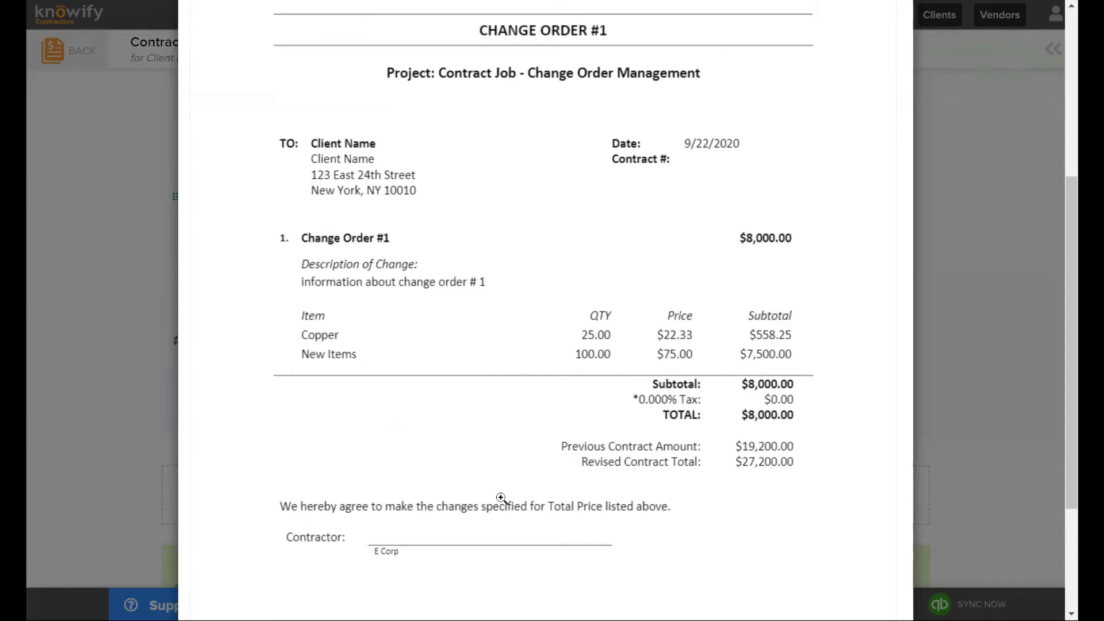
pyautogui.click(1035, 382)
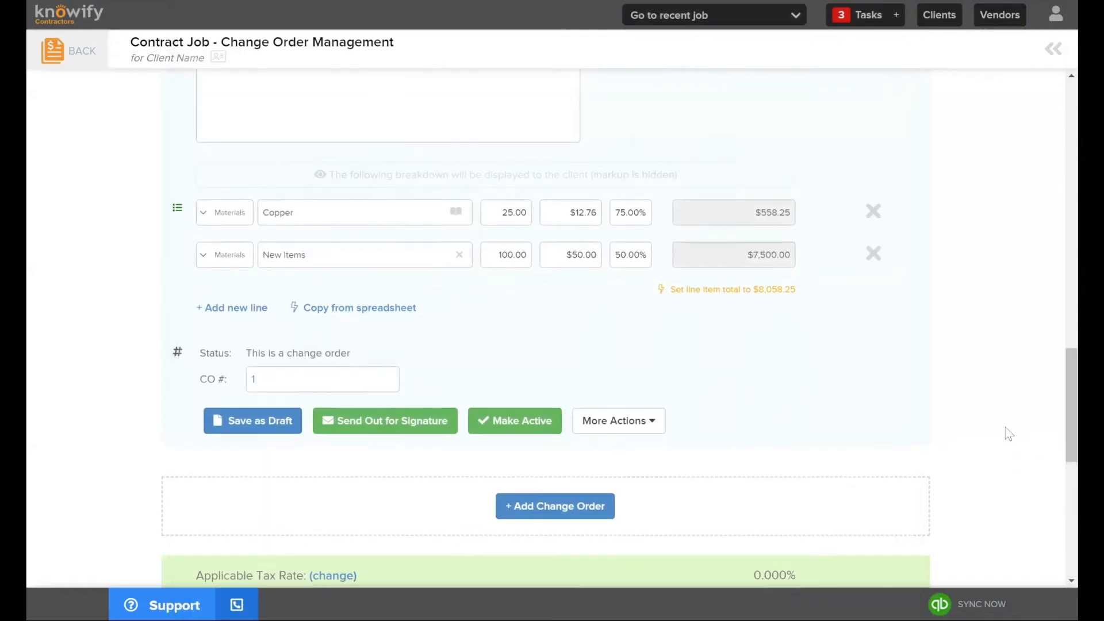
# Add another change order line under Change Order #1 and compare the CO # of both lines.
pyautogui.scroll(2, 1009, 434)
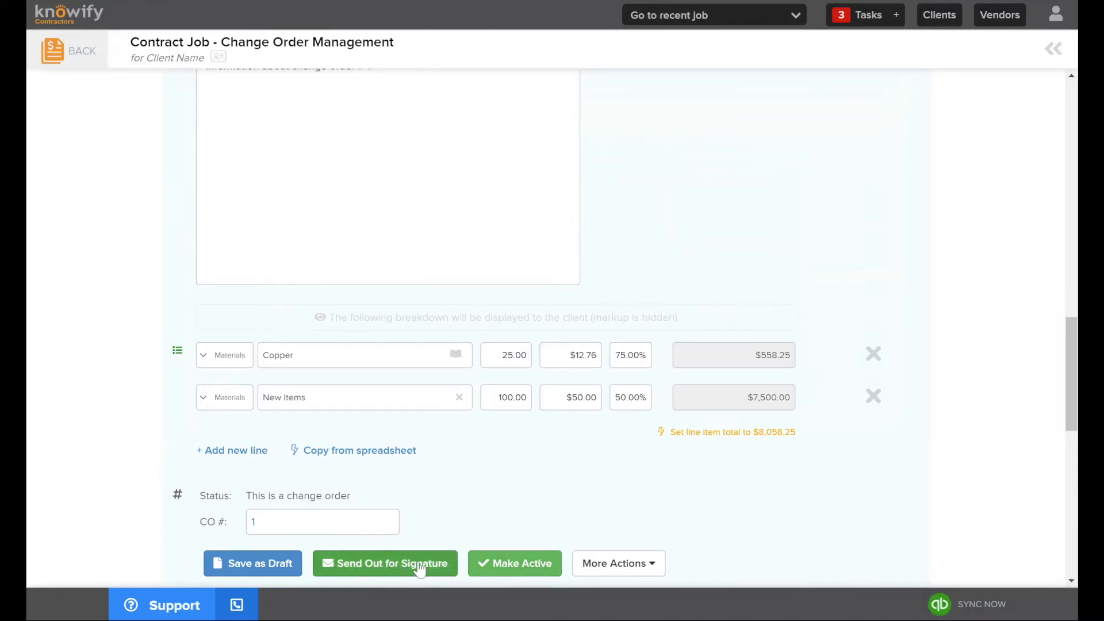
pyautogui.scroll(-3, 440, 560)
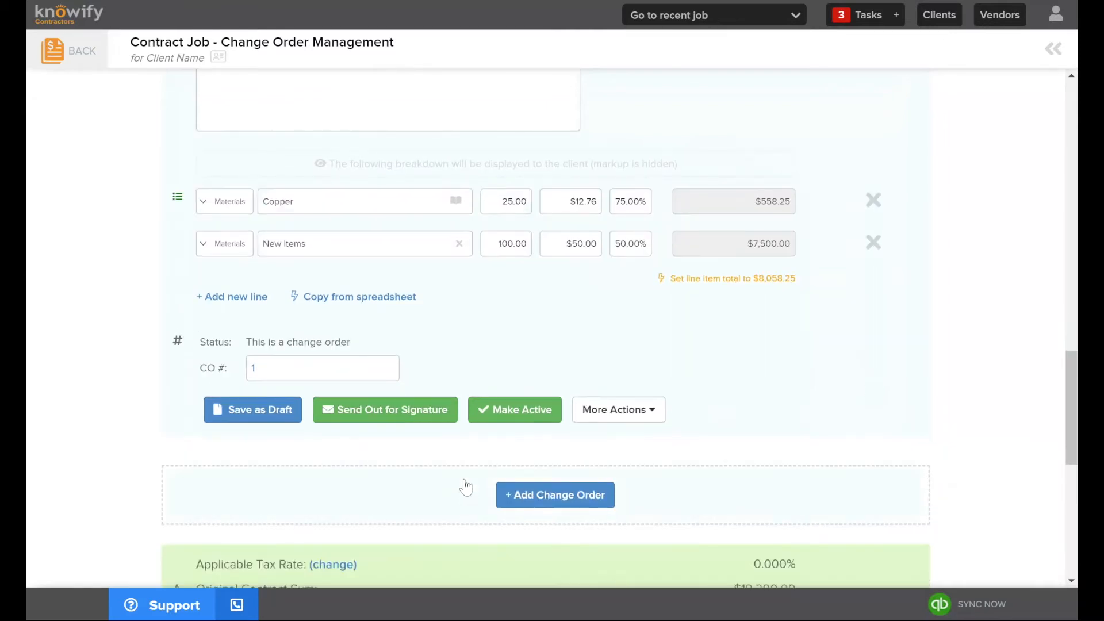
pyautogui.scroll(5, 461, 486)
pyautogui.scroll(-3, 557, 349)
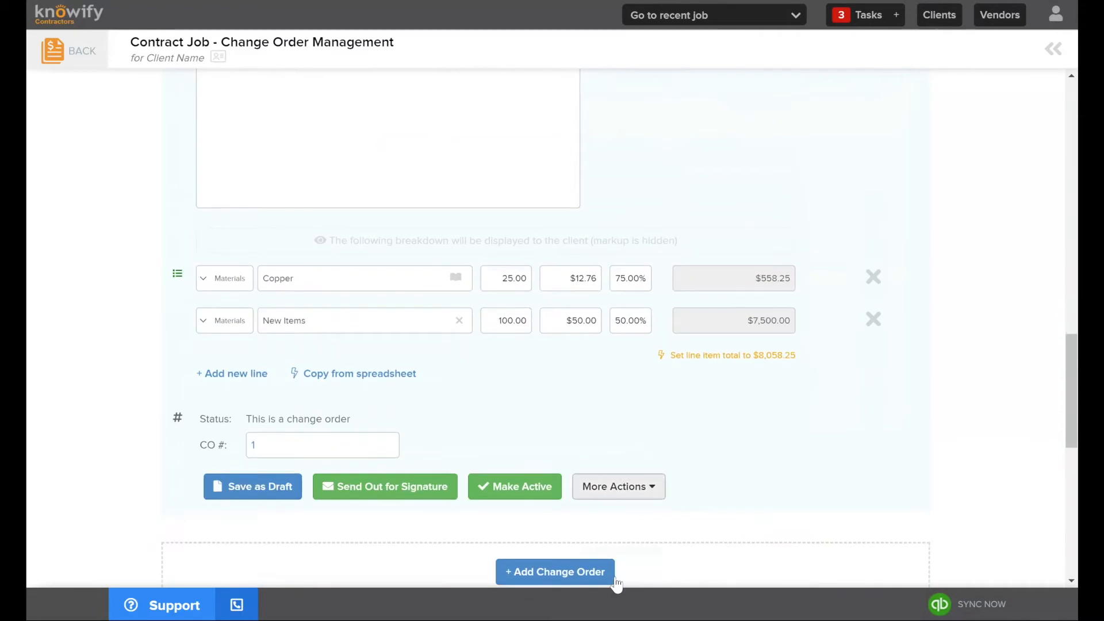
pyautogui.click(575, 577)
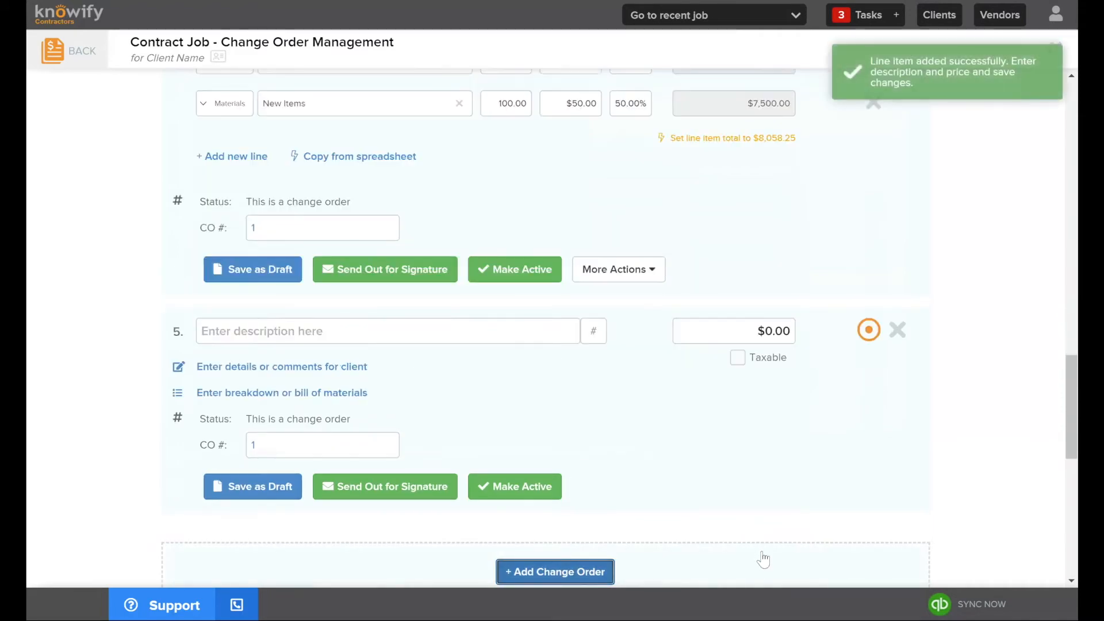
pyautogui.scroll(3, 640, 478)
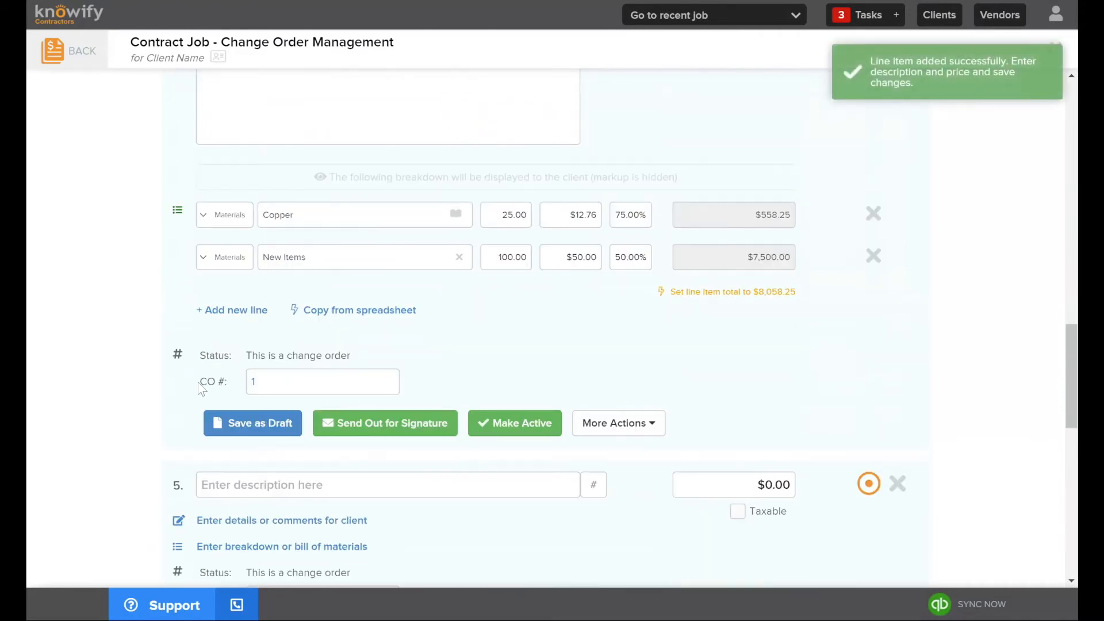
pyautogui.moveTo(198, 383); pyautogui.dragTo(261, 382)
pyautogui.scroll(-3, 254, 397)
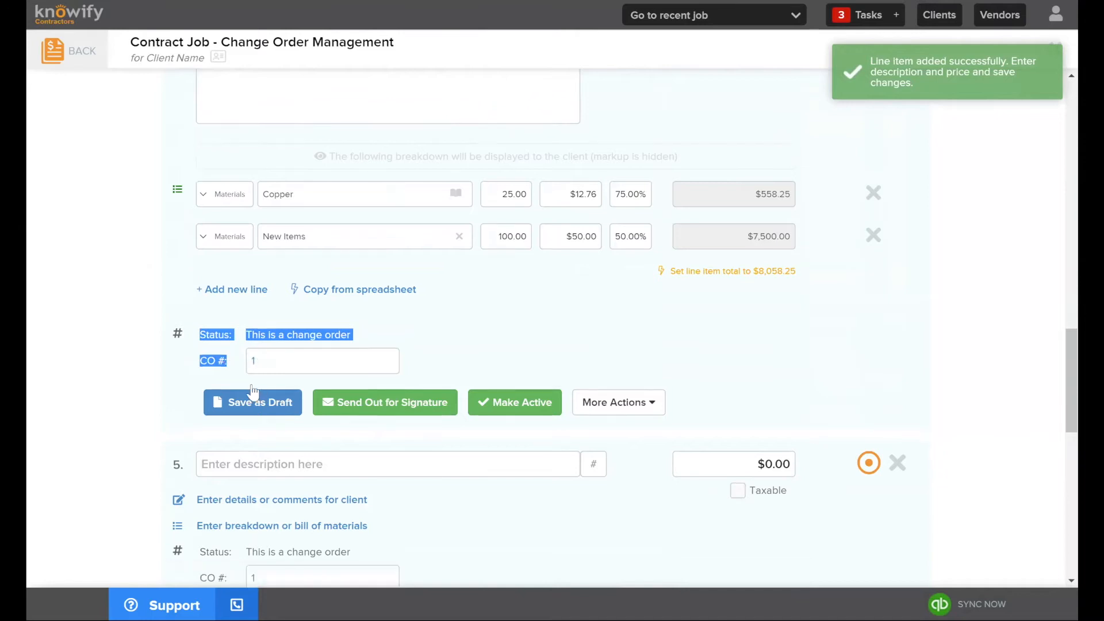
pyautogui.click(299, 308)
# Describe the new line as "Change Order #1, Line 2" and price it at $5,000.00.
pyautogui.click(286, 325)
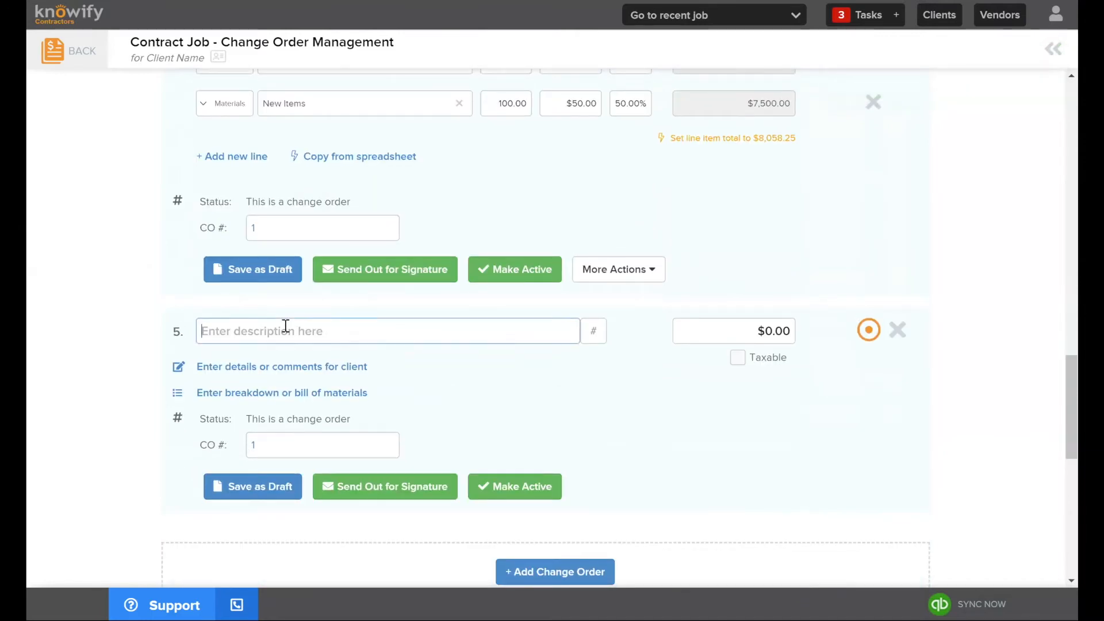
pyautogui.write('Change Order')
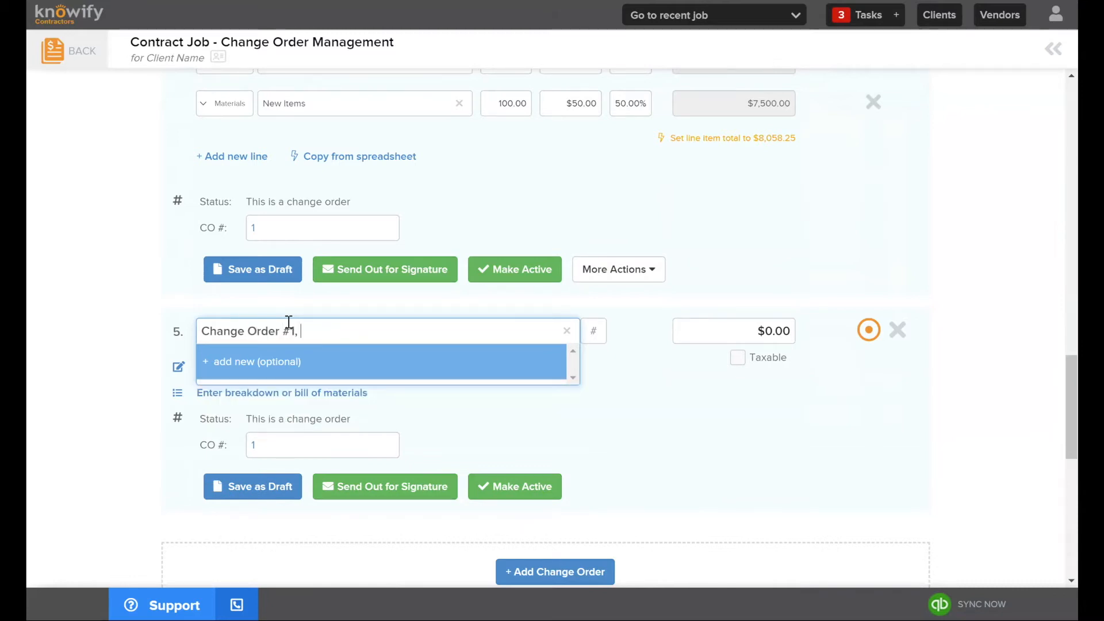
pyautogui.write('#1, Line 2')
pyautogui.press('Tab')
pyautogui.press('Tab')
pyautogui.write('500')
pyautogui.click(778, 488)
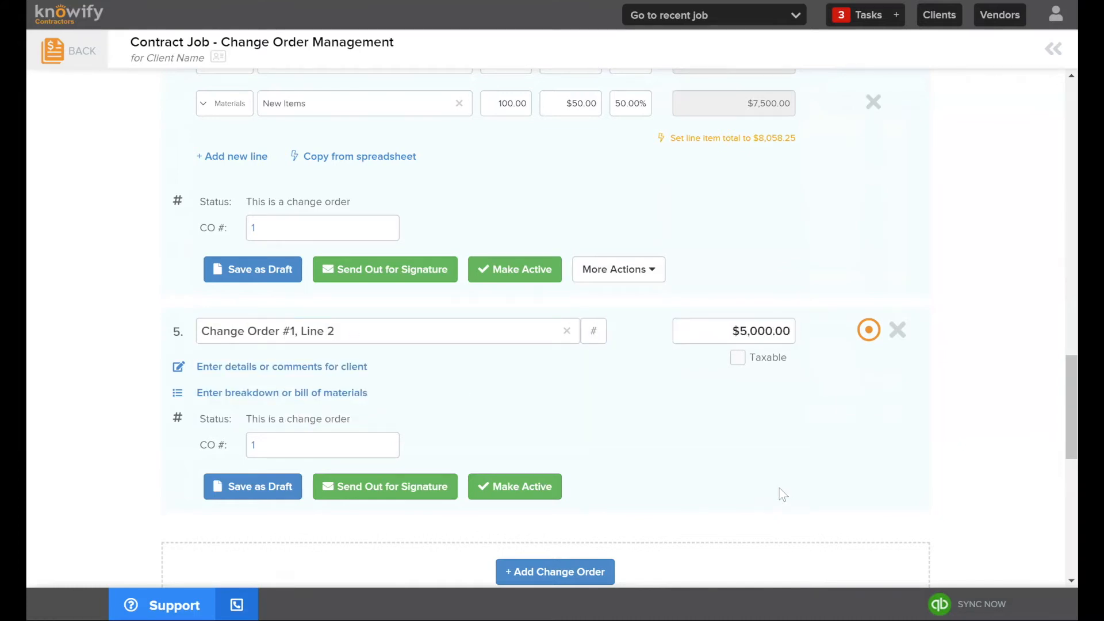
# Save the Change Order #1, Line 2 entry as a draft.
pyautogui.scroll(2, 698, 402)
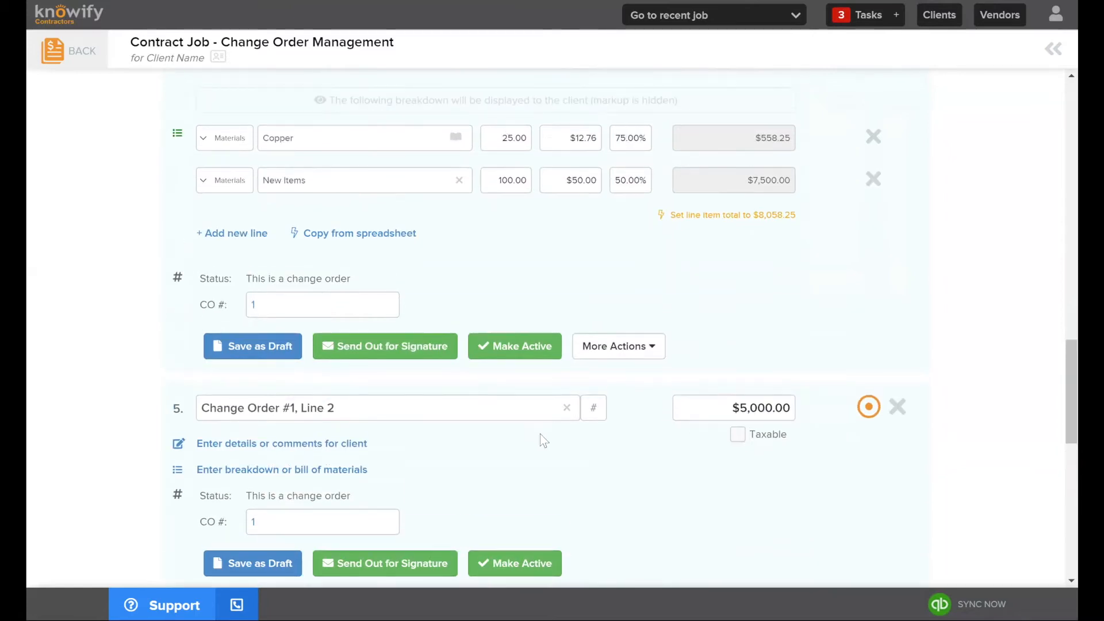
pyautogui.scroll(-4, 540, 433)
pyautogui.click(249, 418)
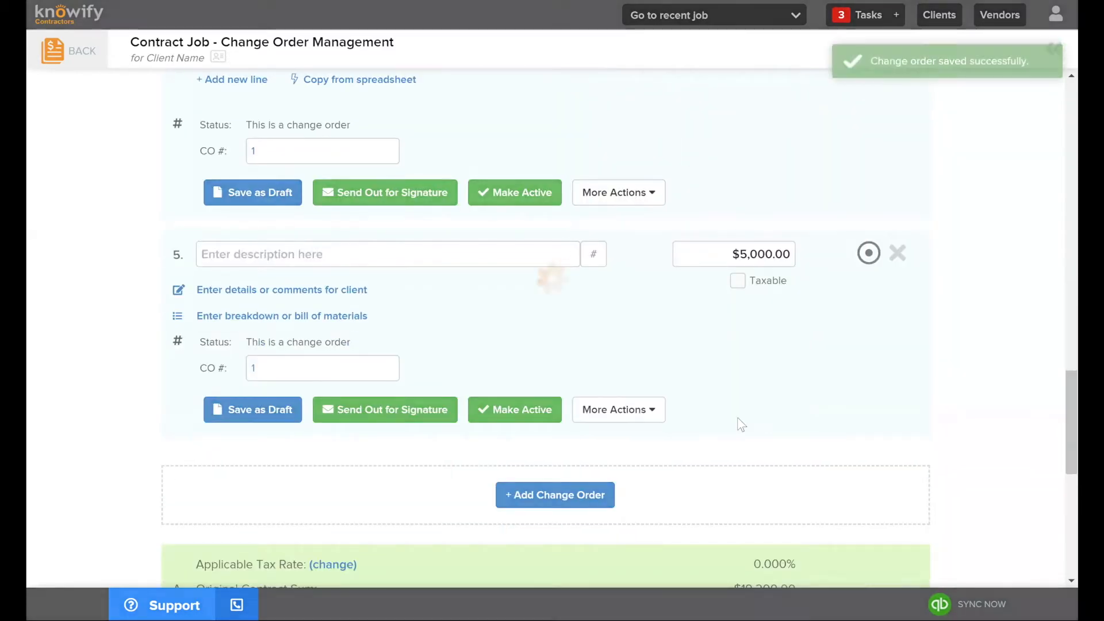
# Preview the client document containing both lines of Change Order #1 and close it after reviewing.
pyautogui.click(632, 409)
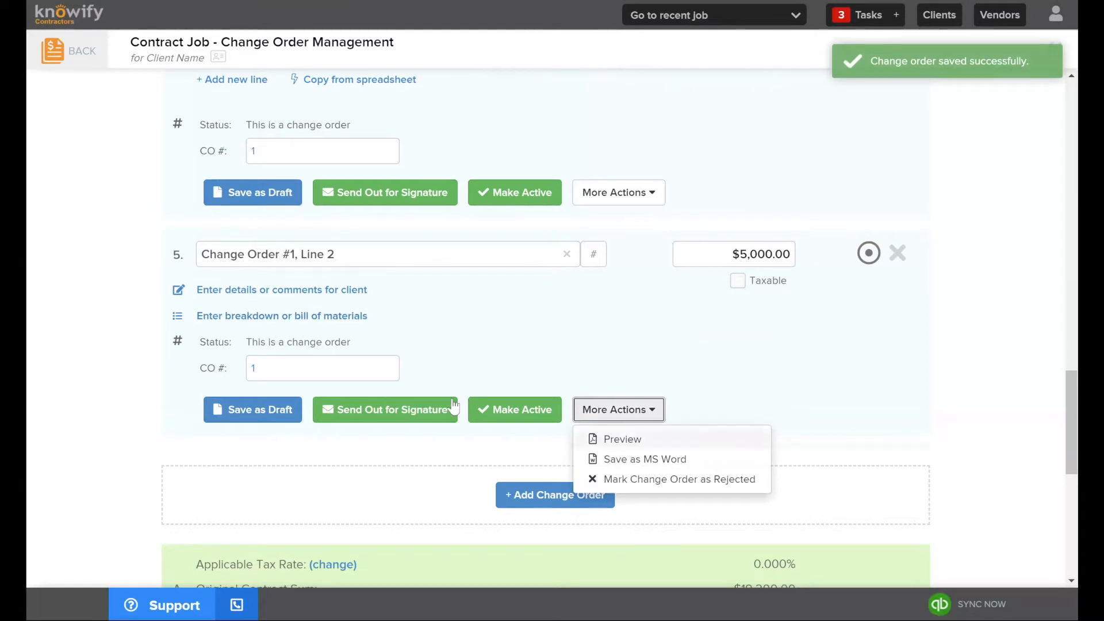
pyautogui.click(692, 442)
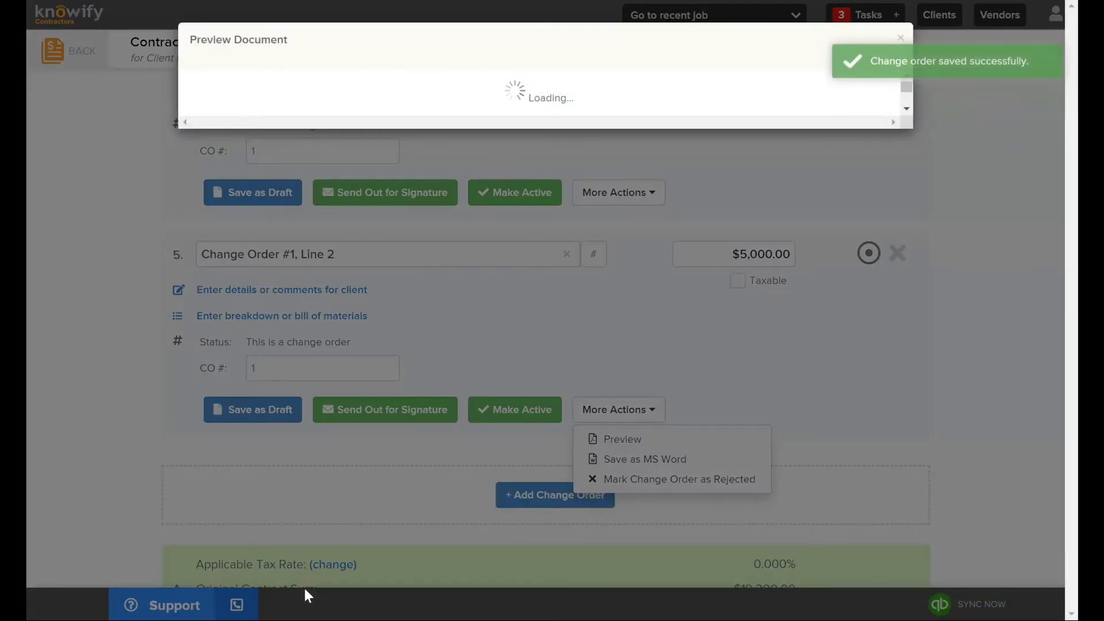
pyautogui.scroll(-2, 444, 390)
pyautogui.scroll(-3, 444, 391)
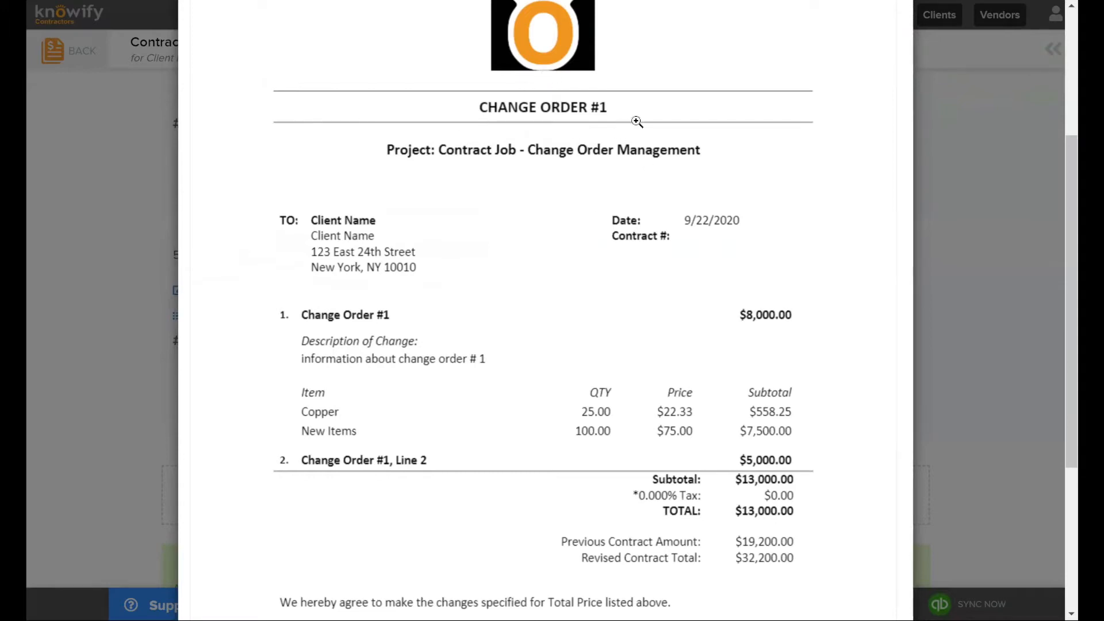
pyautogui.click(885, 348)
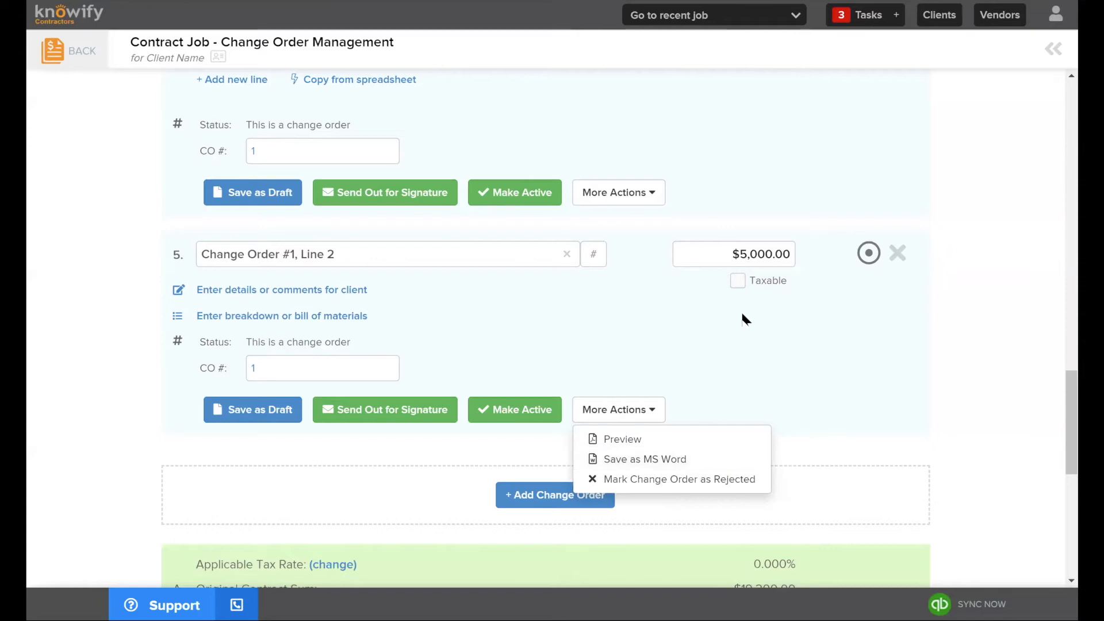
pyautogui.click(794, 312)
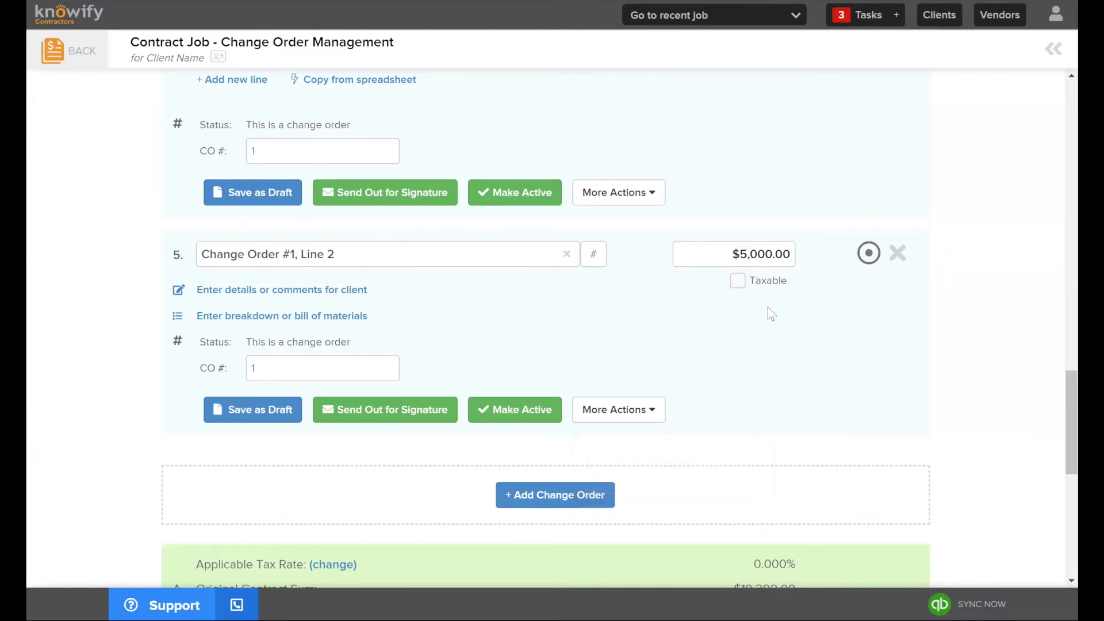
# Rename the Change Order #1, Line 2 entry to "Change Order #2".
pyautogui.scroll(-1, 759, 311)
pyautogui.scroll(3, 747, 304)
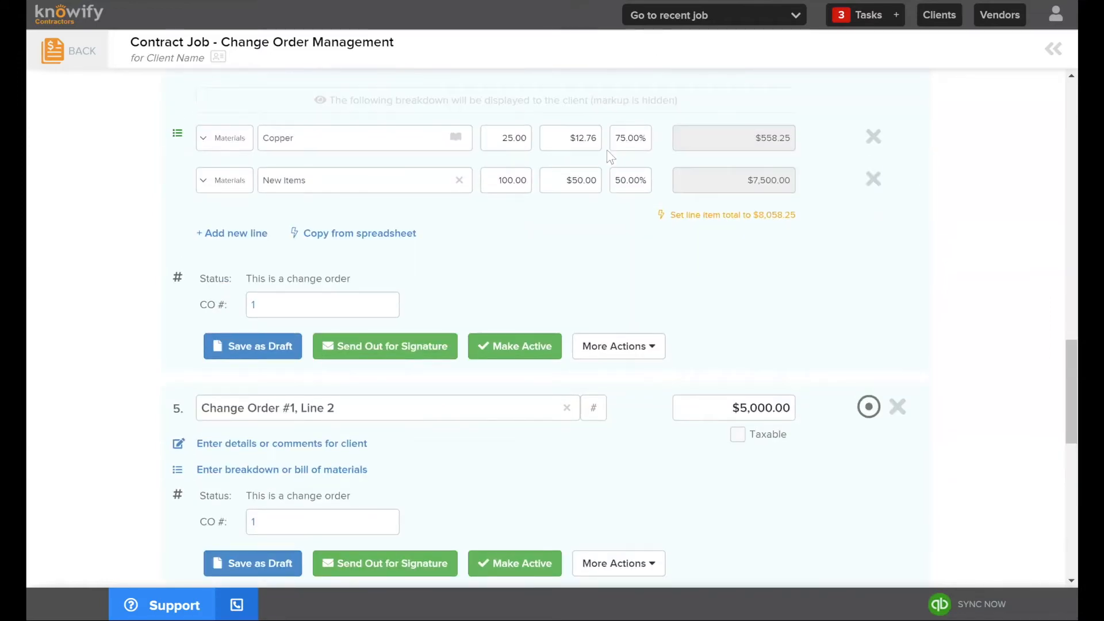
pyautogui.moveTo(335, 408); pyautogui.dragTo(289, 407)
pyautogui.write('2')
pyautogui.click(730, 499)
# Set the CO # of Change Order #2 to 2 and save it as a draft.
pyautogui.click(259, 528)
pyautogui.write('2')
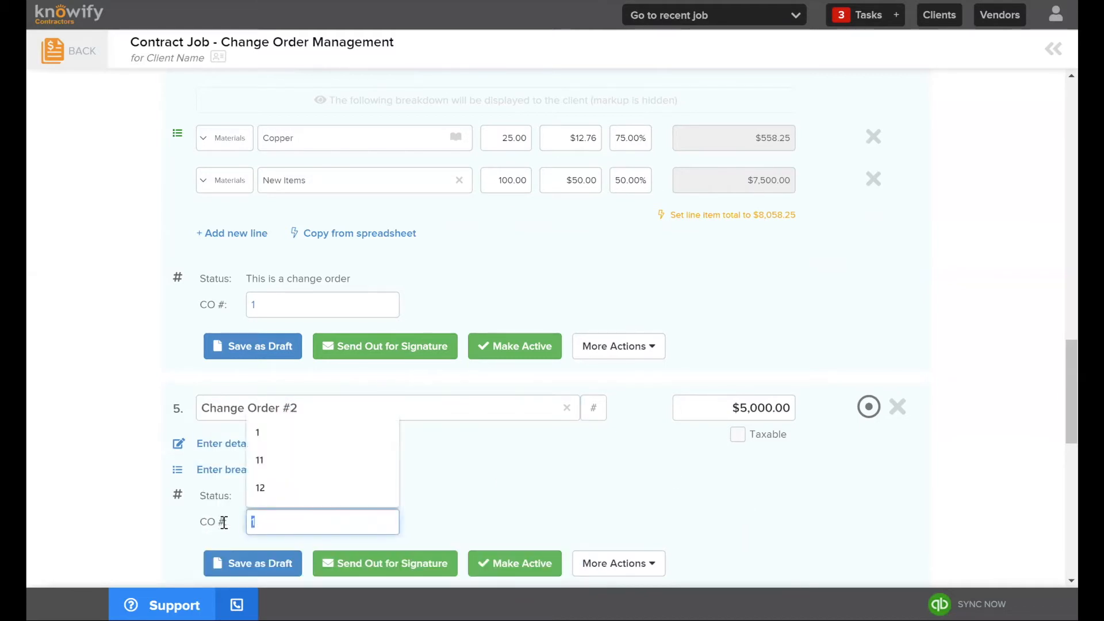
pyautogui.click(504, 478)
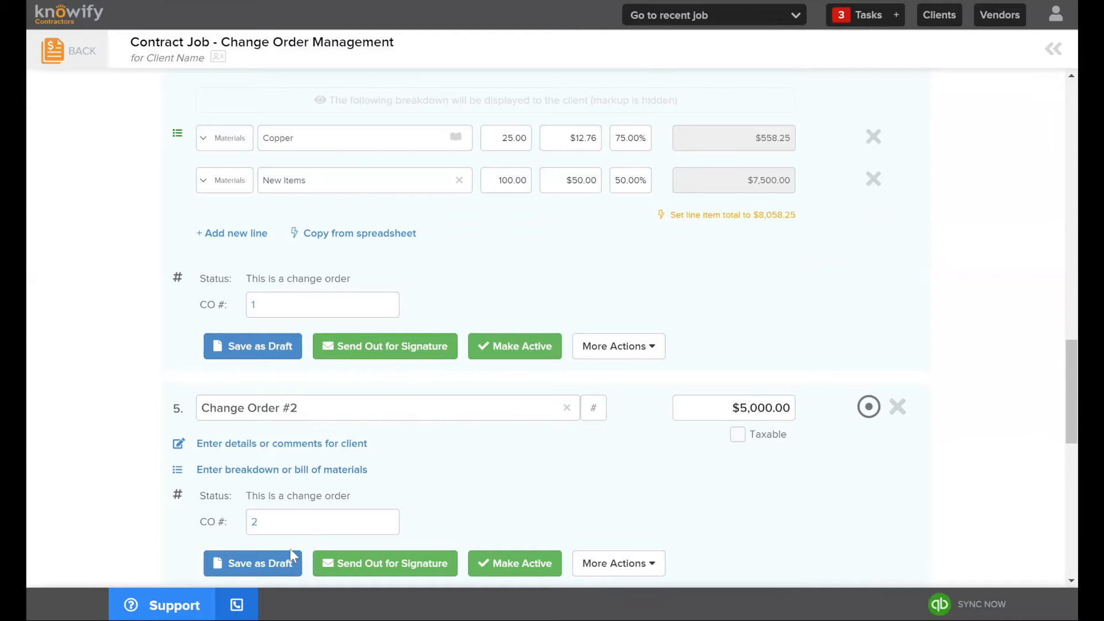
pyautogui.click(270, 563)
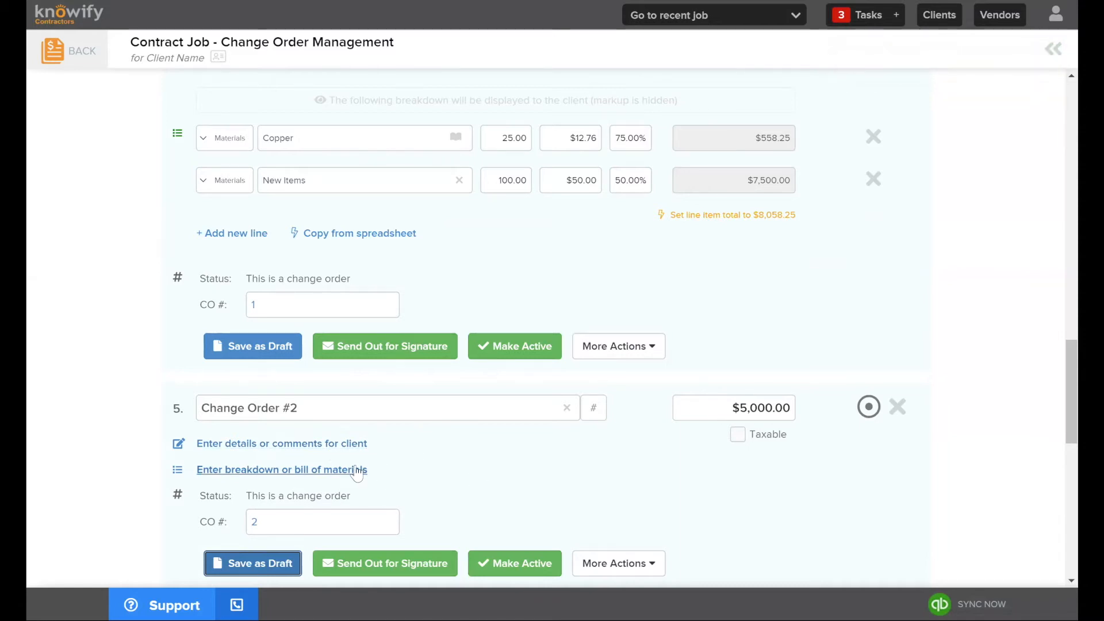
# Open the signature request for Change Order #1 and replace the recipient with another e-mail address.
pyautogui.click(412, 349)
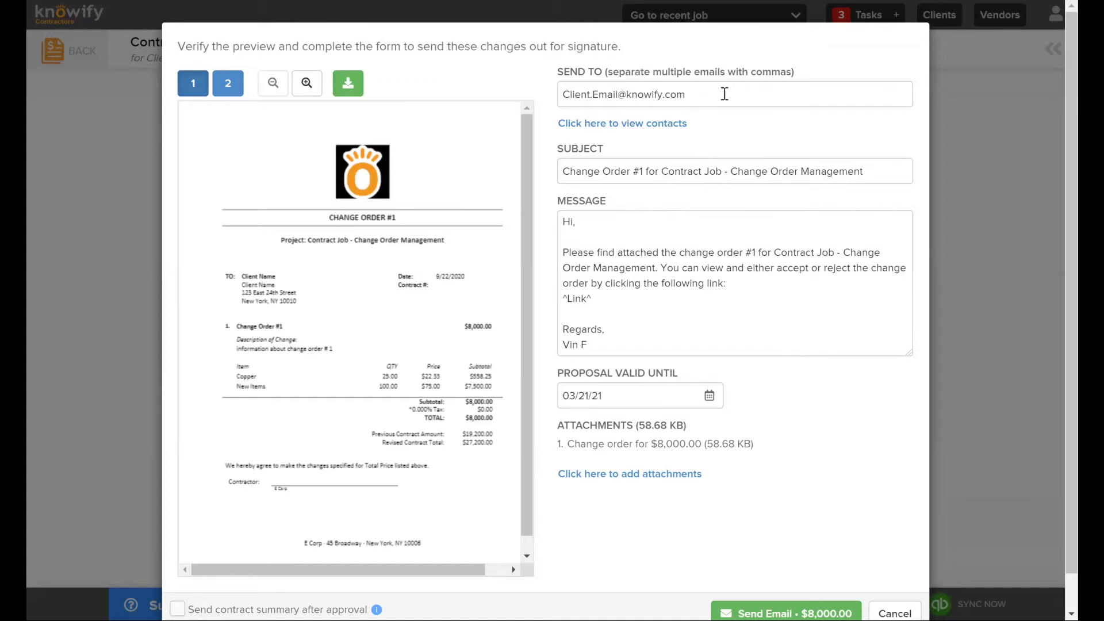
pyautogui.moveTo(724, 93); pyautogui.dragTo(455, 102)
pyautogui.write('vf')
pyautogui.press('Down')
pyautogui.press('Return')
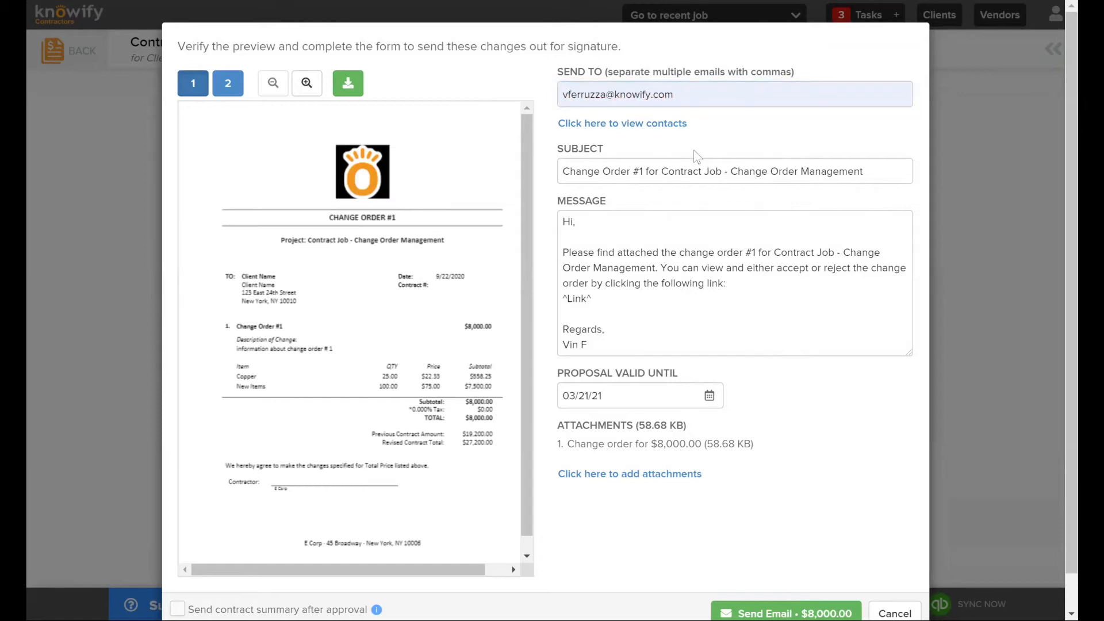
# Review the subject, message link and document preview for Change Order #1, send the signature e-mail and dismiss the confirmation.
pyautogui.click(677, 174)
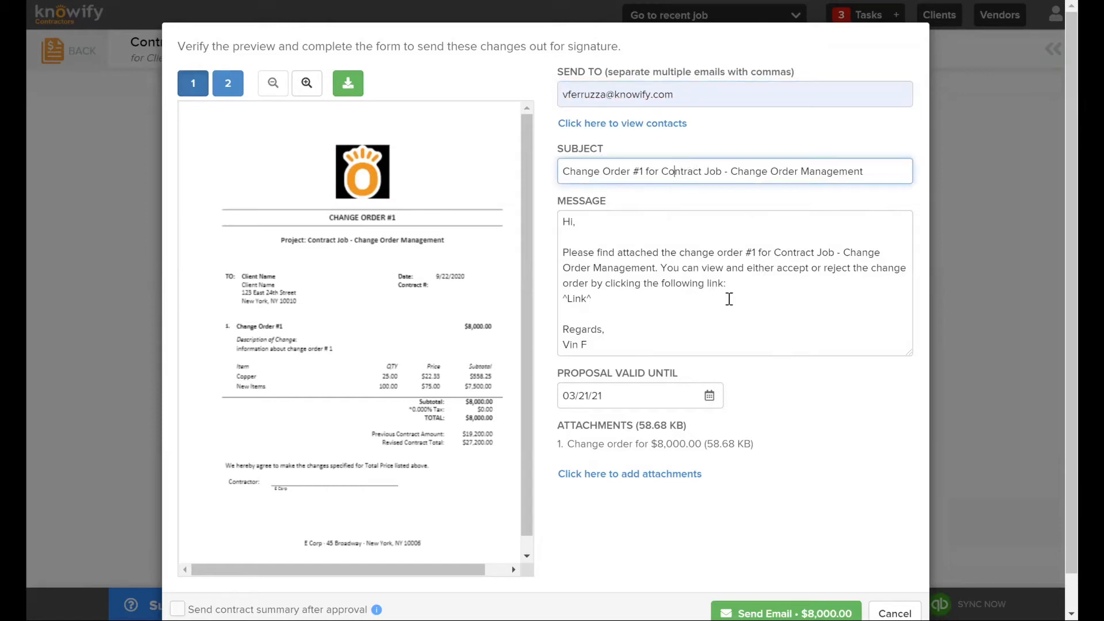
pyautogui.click(604, 302)
pyautogui.moveTo(605, 302); pyautogui.dragTo(554, 298)
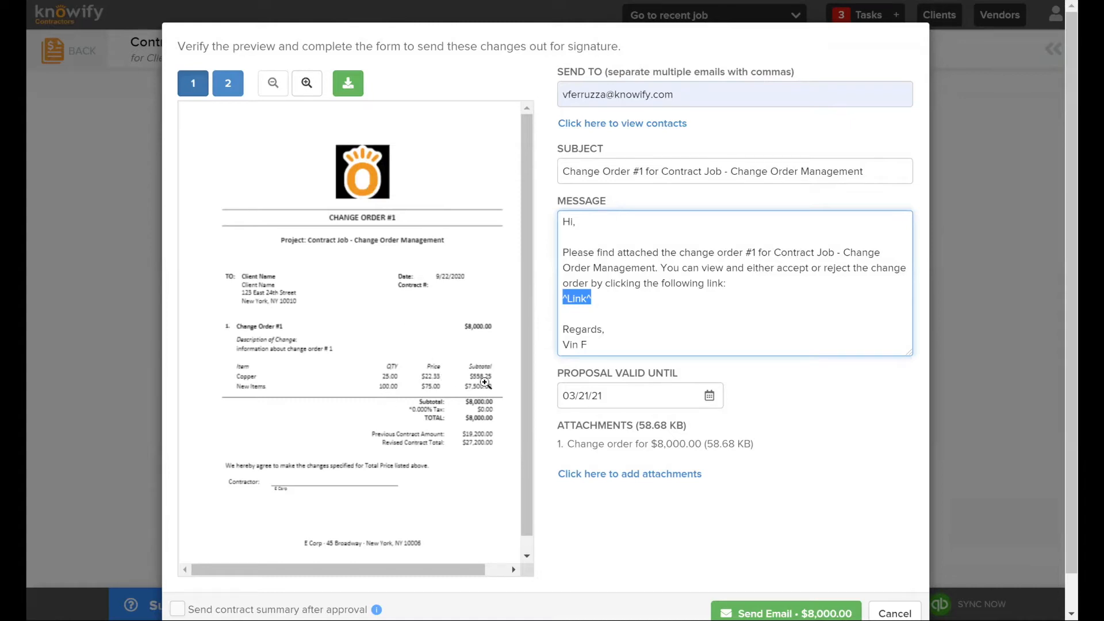
pyautogui.scroll(-1, 484, 383)
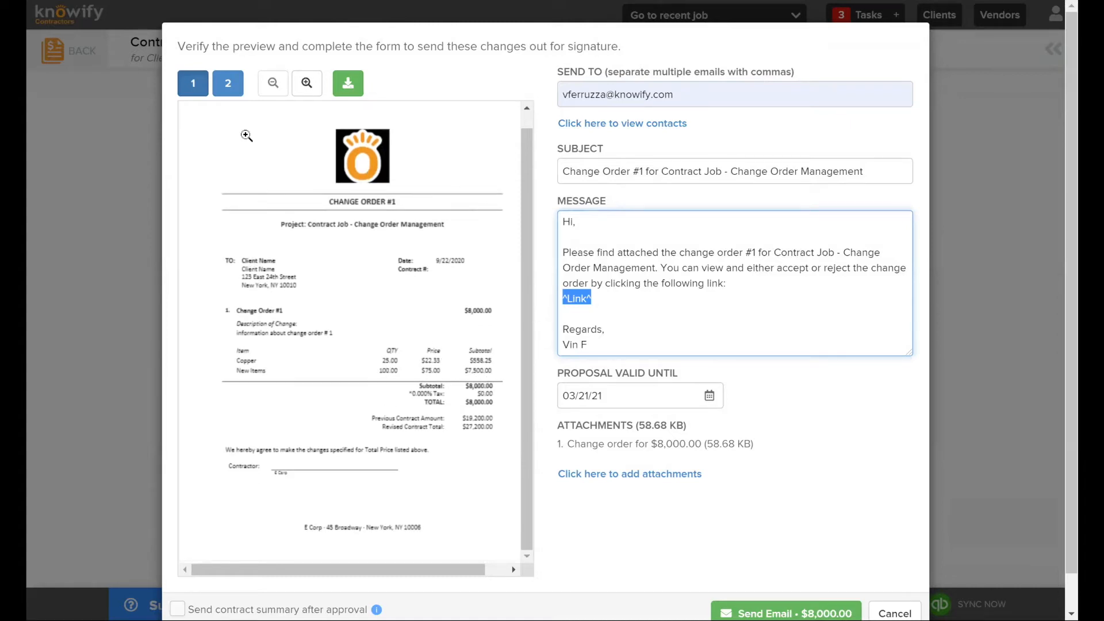
pyautogui.click(799, 603)
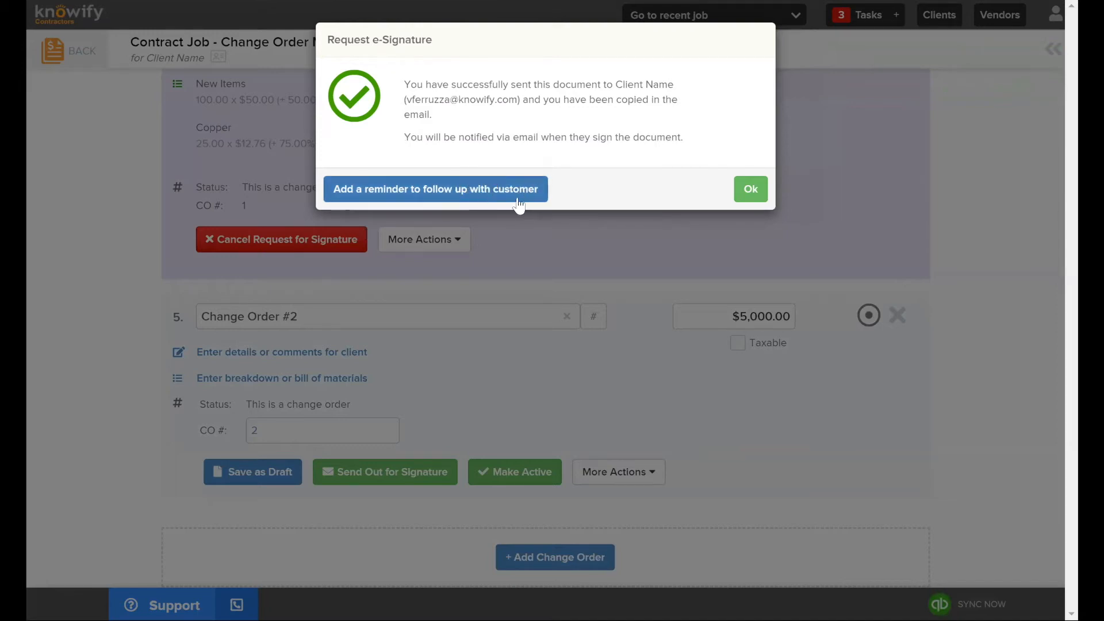
pyautogui.click(747, 190)
# Examine the Change Order #1 entry and the additional actions offered while it is out for signature.
pyautogui.scroll(5, 816, 264)
pyautogui.scroll(-2, 719, 230)
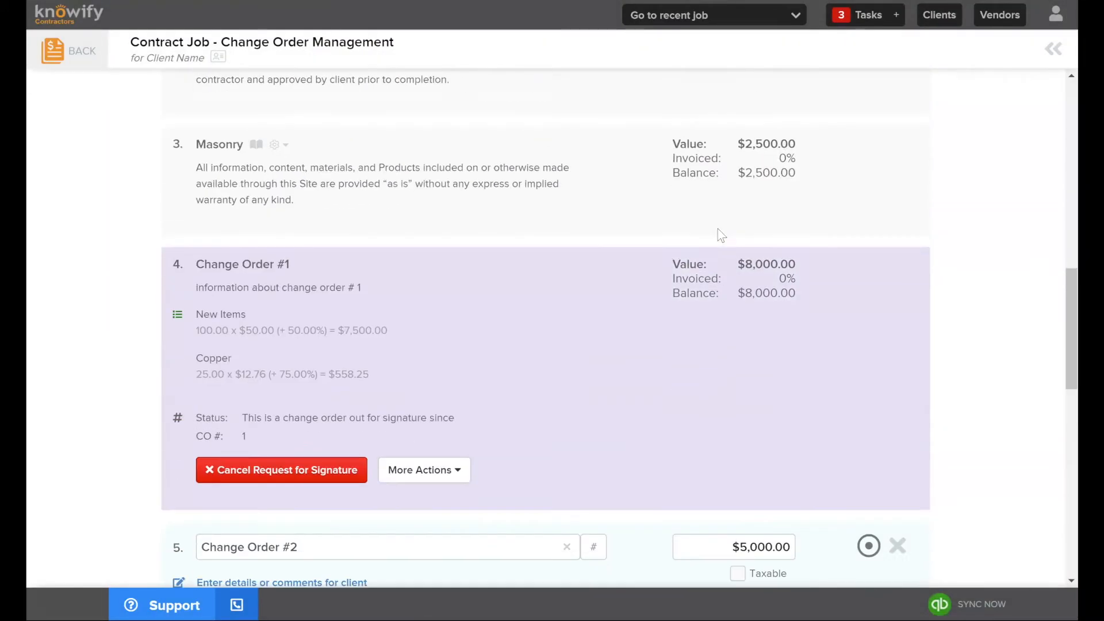
pyautogui.scroll(-3, 719, 230)
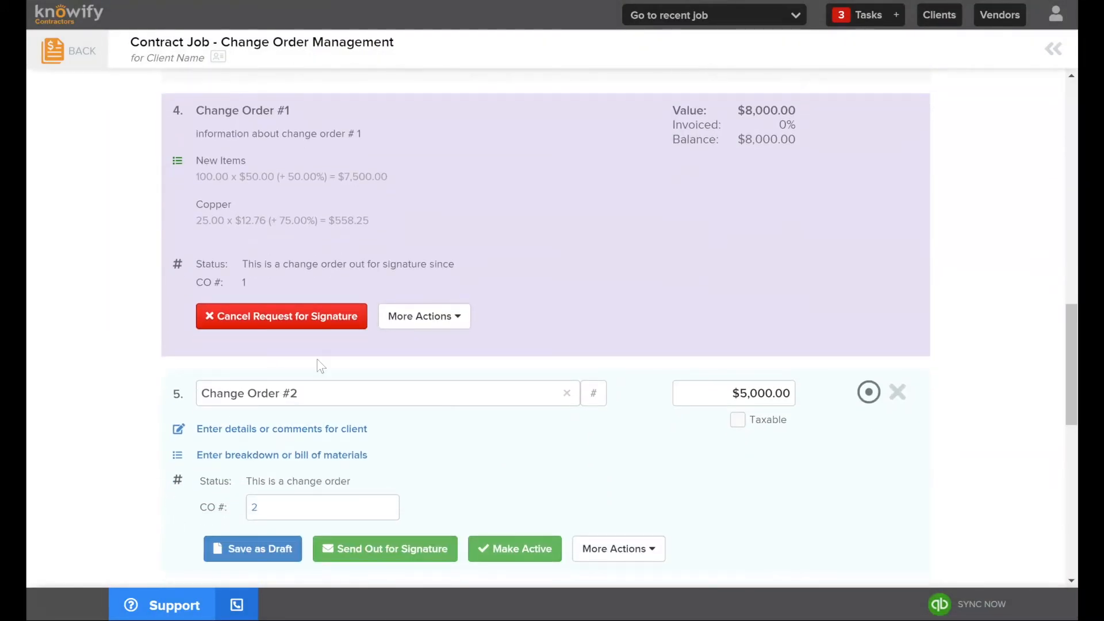
pyautogui.scroll(1, 661, 417)
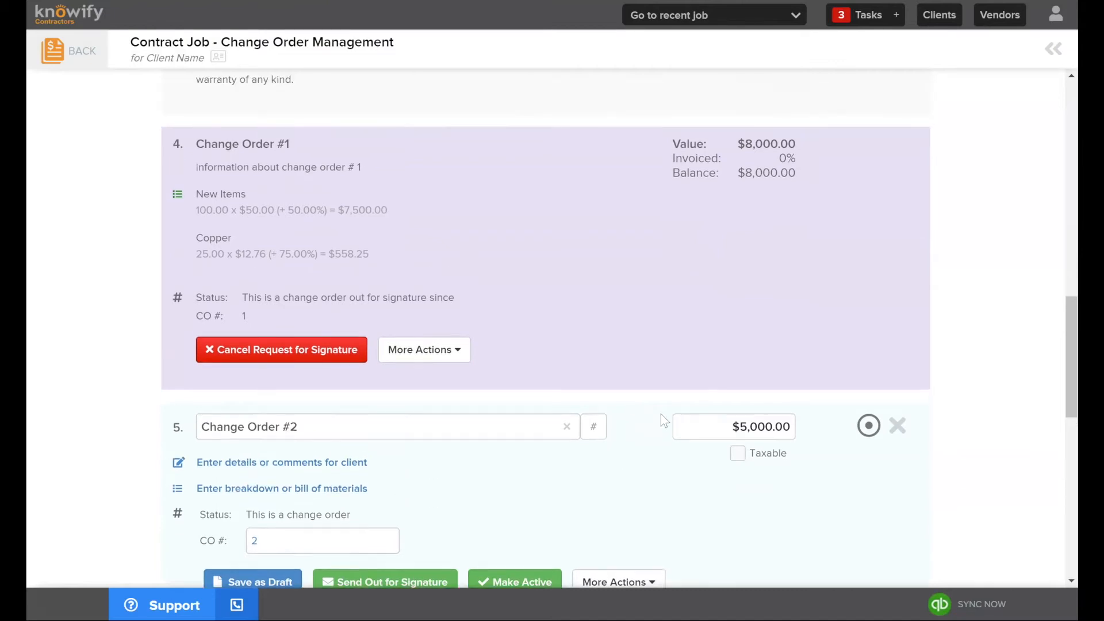
pyautogui.scroll(1, 660, 420)
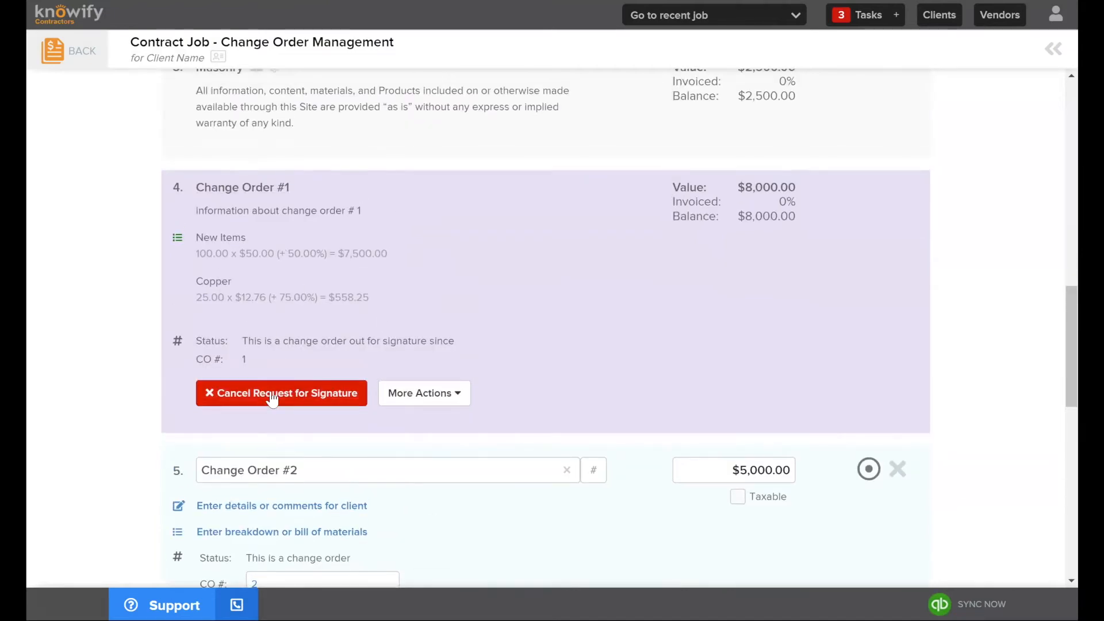
pyautogui.click(454, 393)
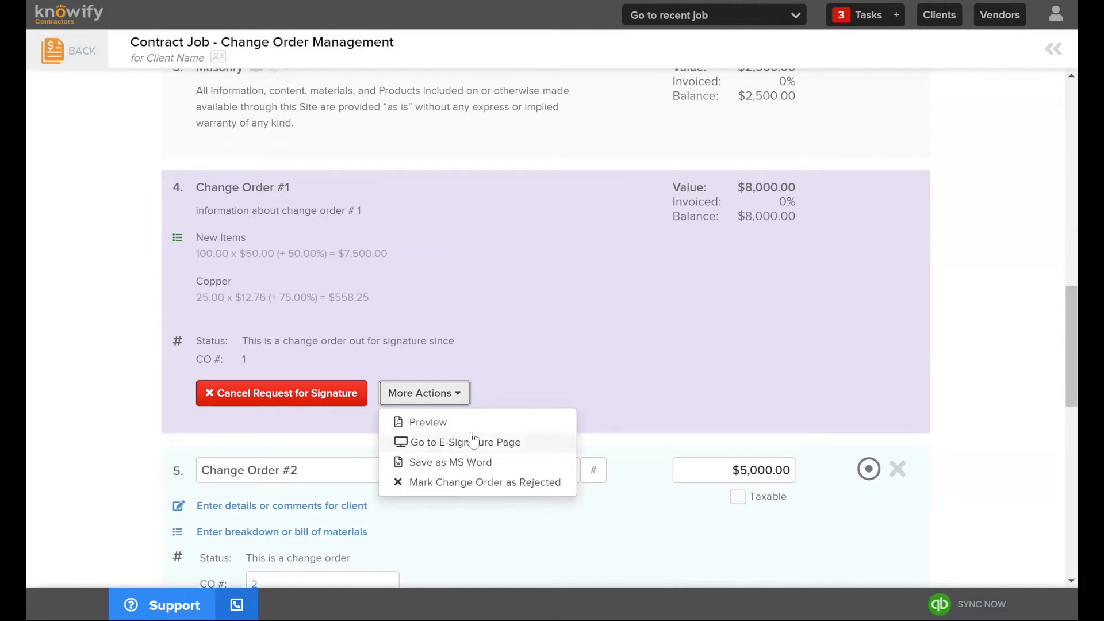
pyautogui.click(545, 444)
pyautogui.click(464, 395)
pyautogui.click(456, 439)
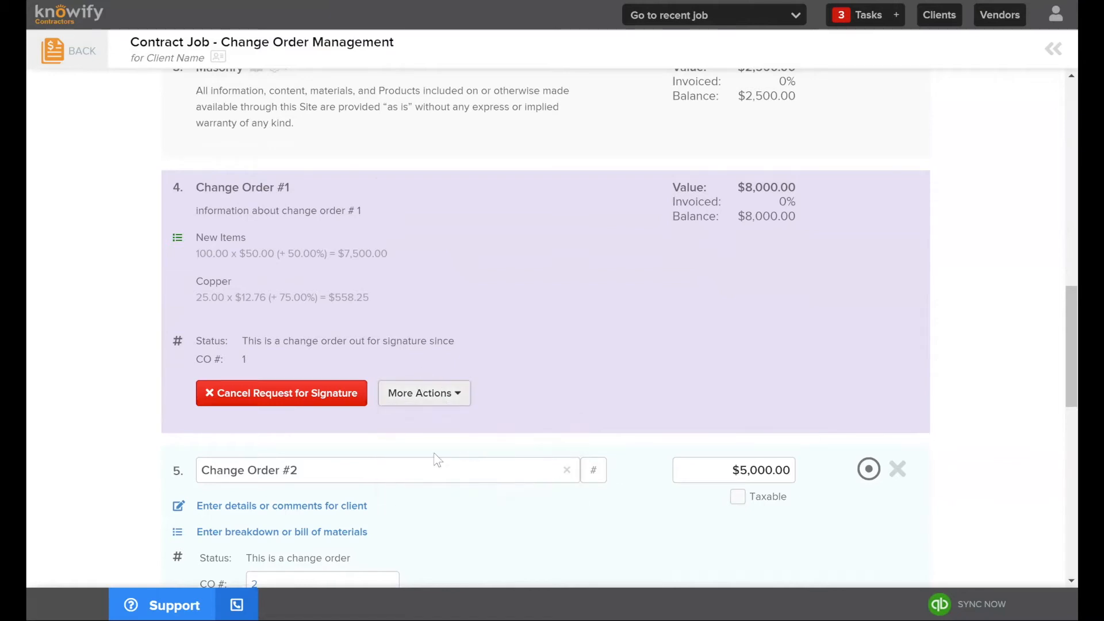
# Make Change Order #2 active on the contract without sending it out for signature.
pyautogui.scroll(-3, 506, 414)
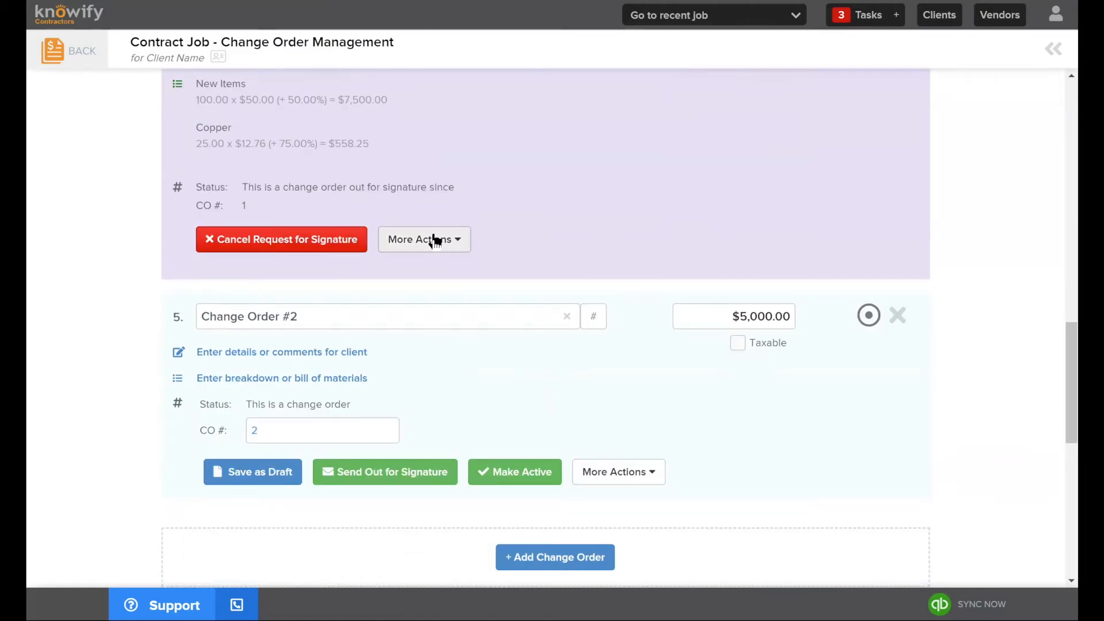
pyautogui.scroll(4, 823, 457)
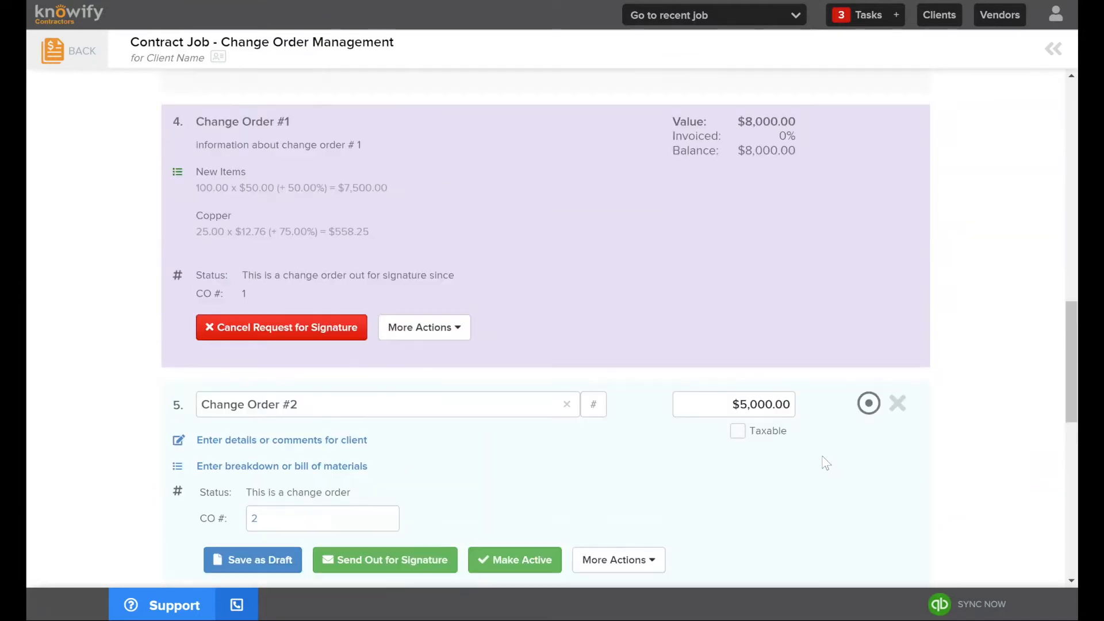
pyautogui.scroll(1, 778, 453)
pyautogui.scroll(-5, 402, 276)
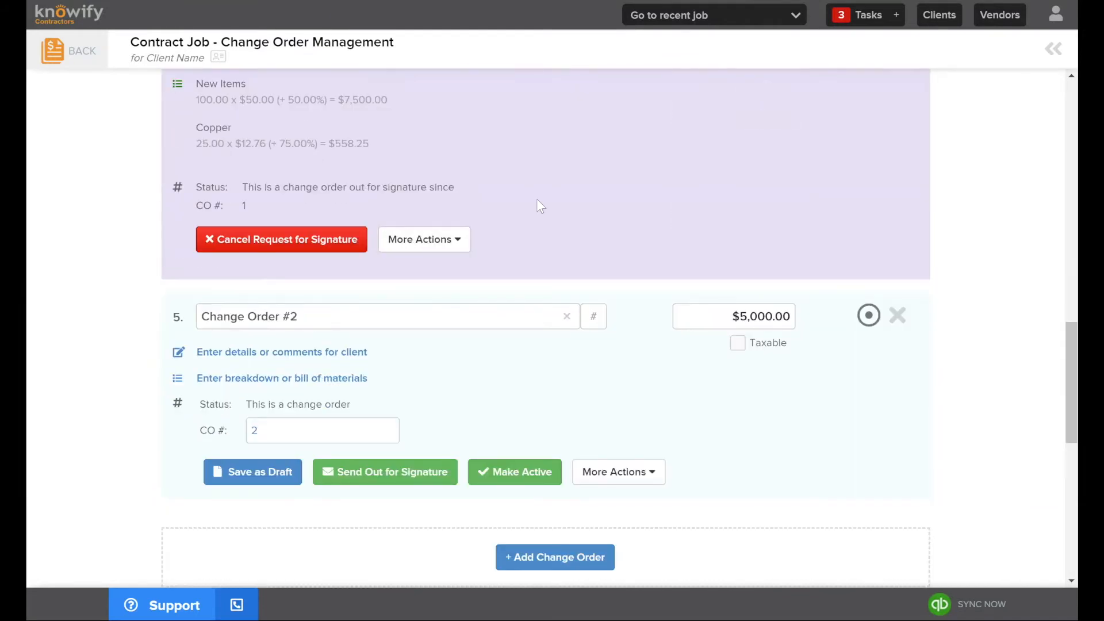
pyautogui.click(512, 472)
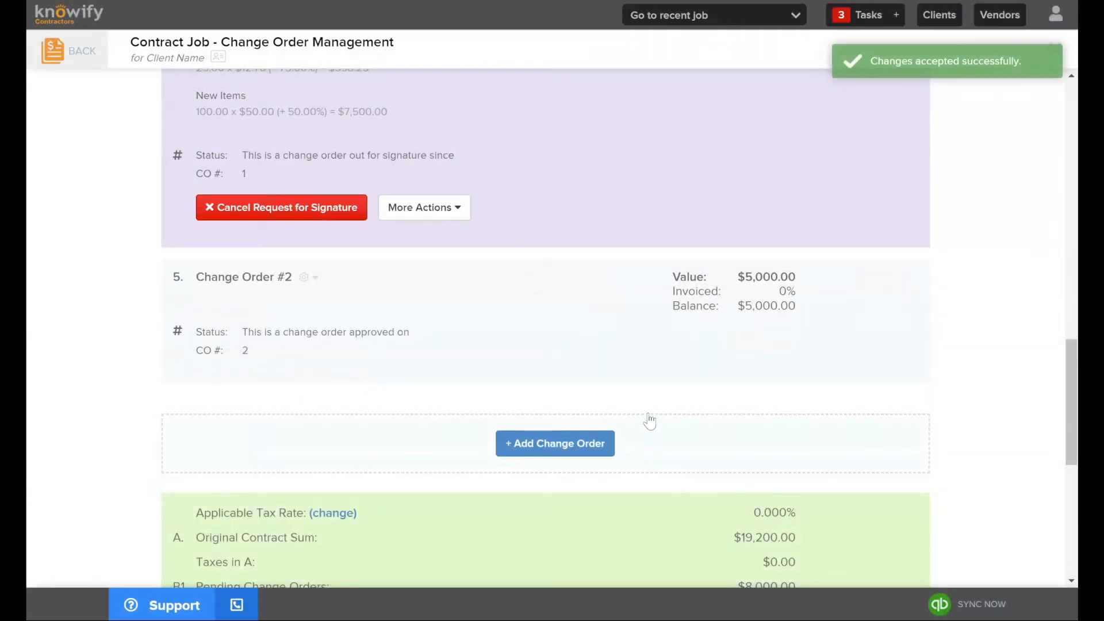
# Examine the contract's value summary and line items, and view the editing options for the approved Change Order #2.
pyautogui.scroll(3, 641, 350)
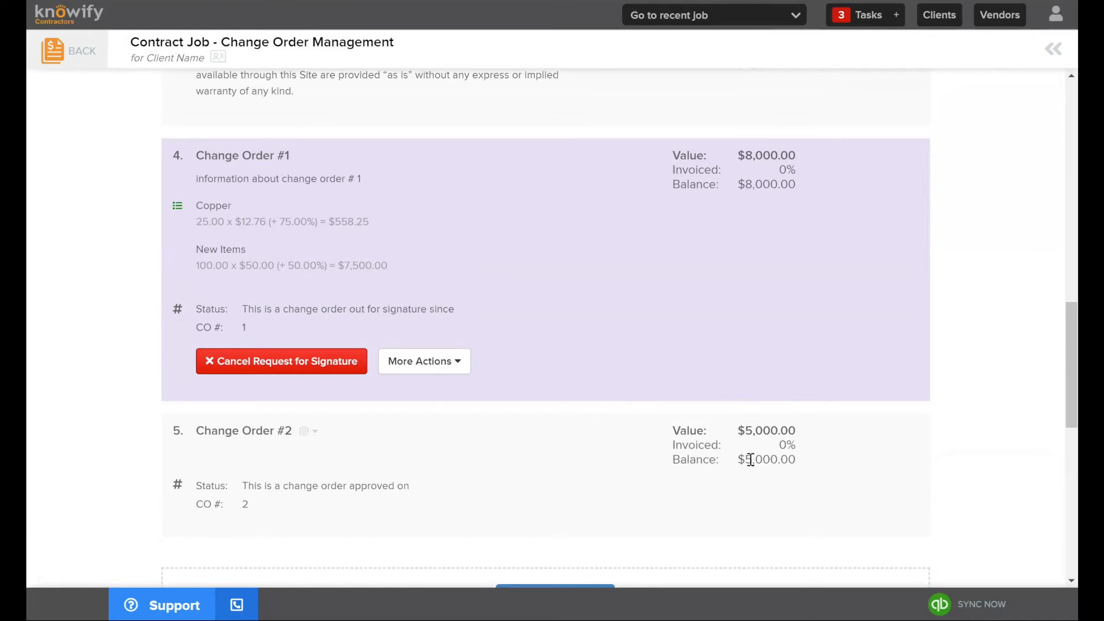
pyautogui.scroll(10, 744, 454)
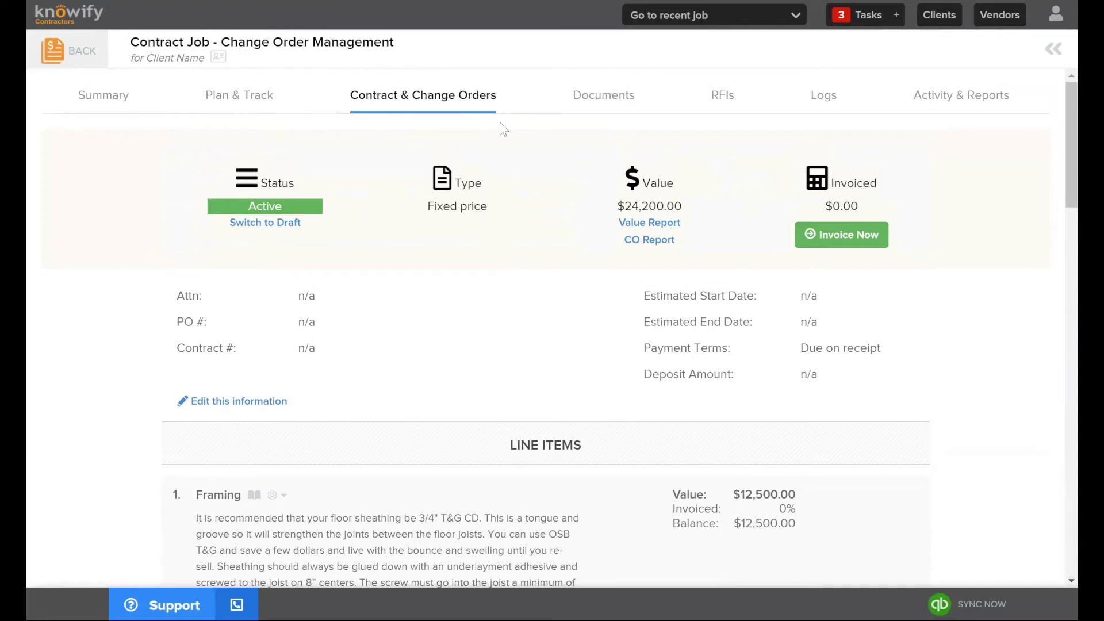
pyautogui.scroll(-4, 604, 406)
pyautogui.scroll(4, 604, 403)
pyautogui.scroll(-8, 635, 342)
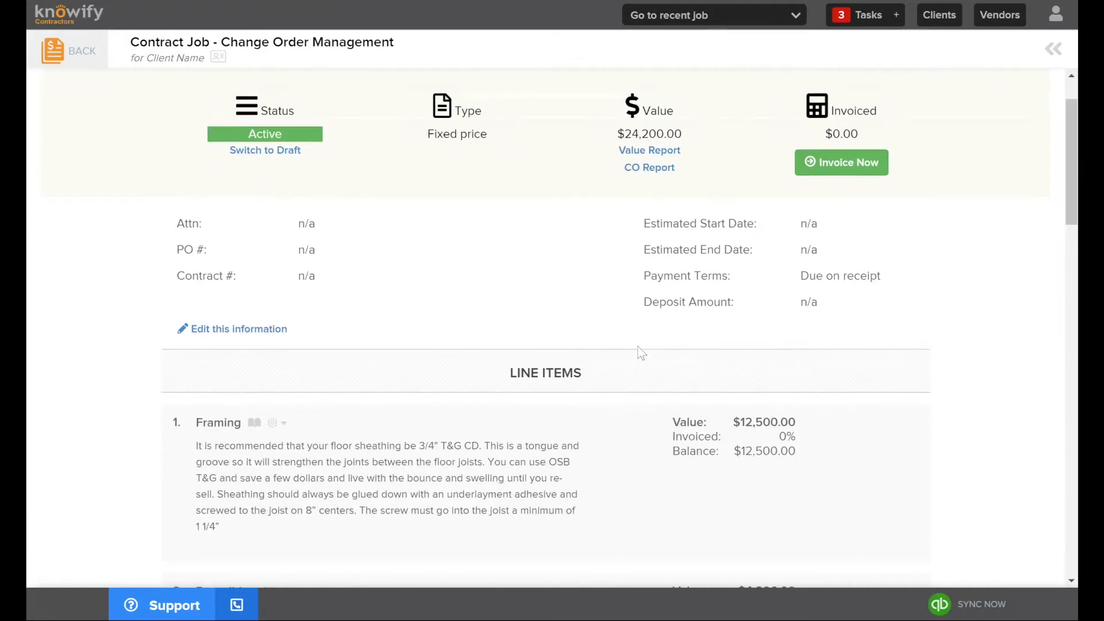
pyautogui.scroll(-8, 399, 397)
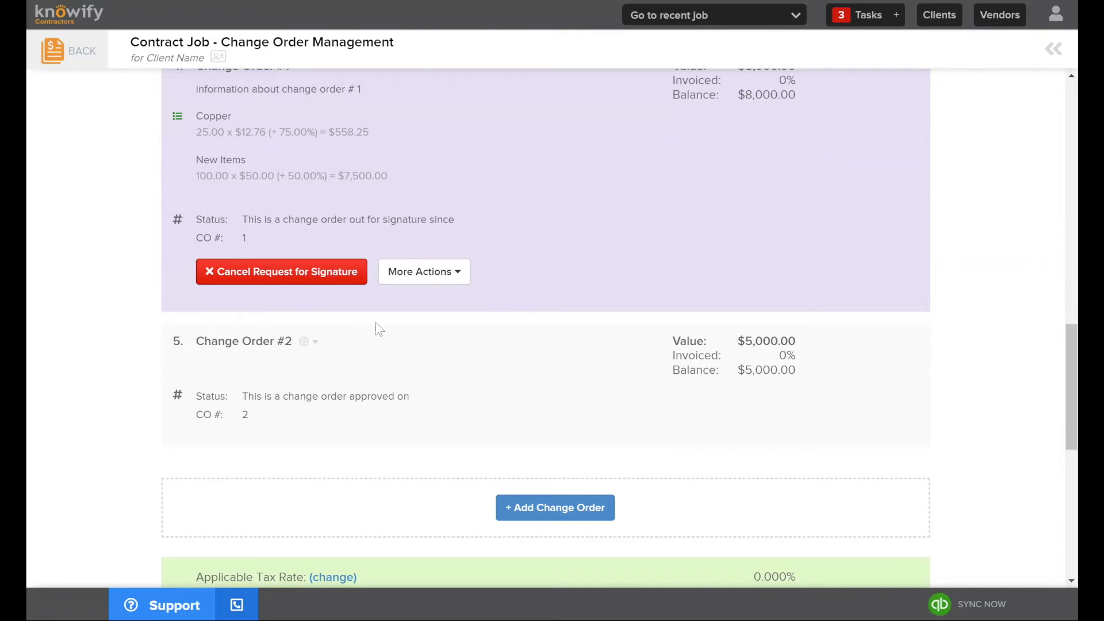
pyautogui.click(303, 343)
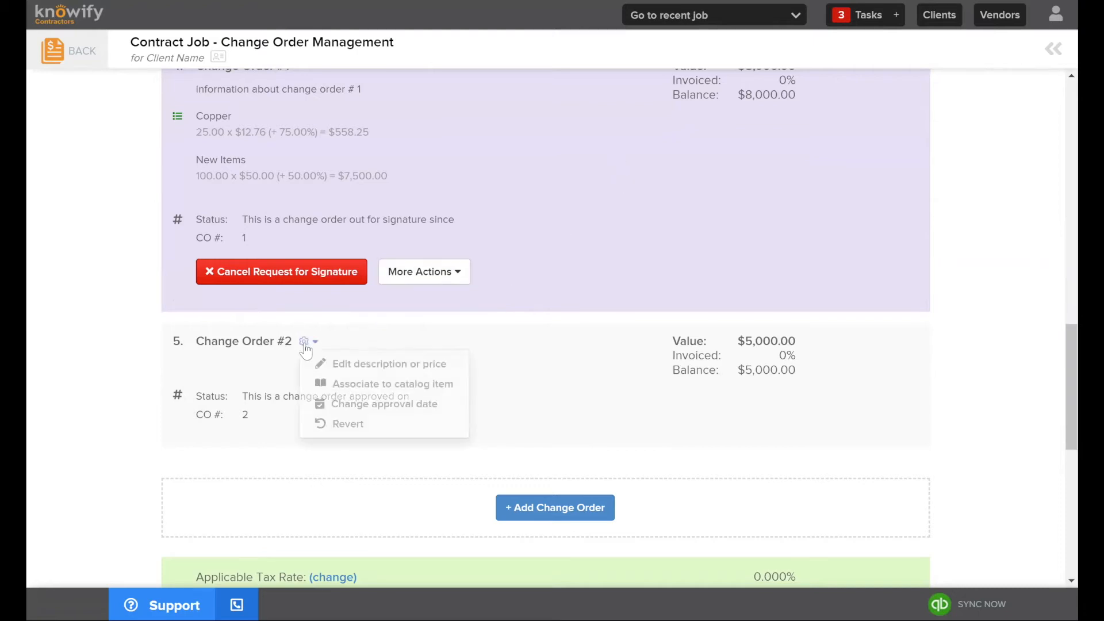
pyautogui.click(392, 362)
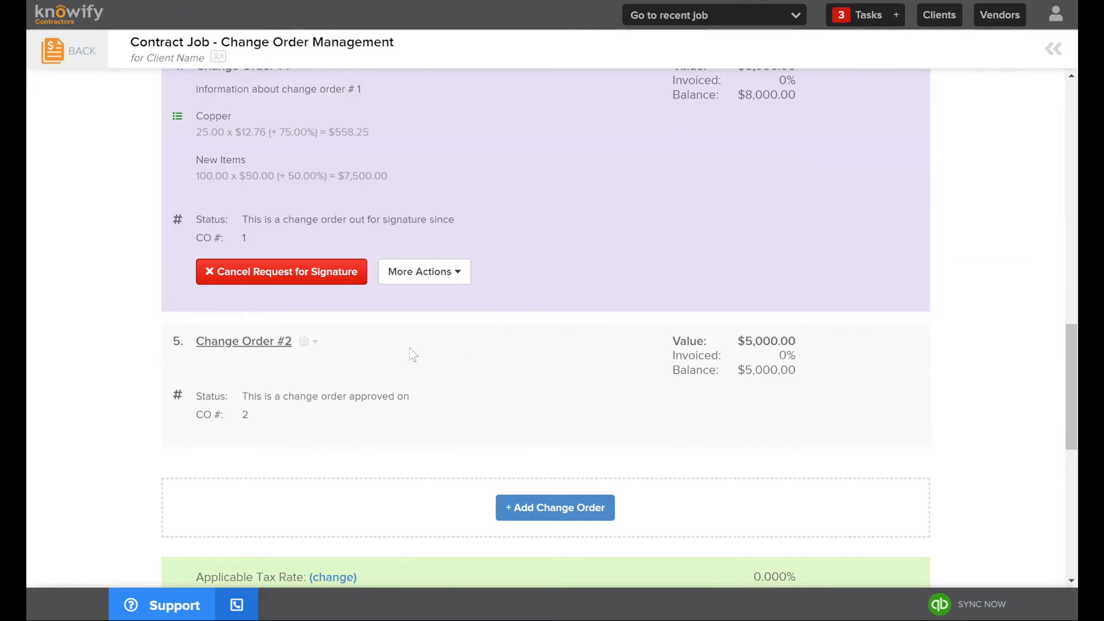
# Review the job's phases in Plan & Track, including Change Order #2, and return to the contract's line items.
pyautogui.scroll(15, 380, 352)
pyautogui.moveTo(206, 95); pyautogui.dragTo(222, 92)
pyautogui.click(222, 92)
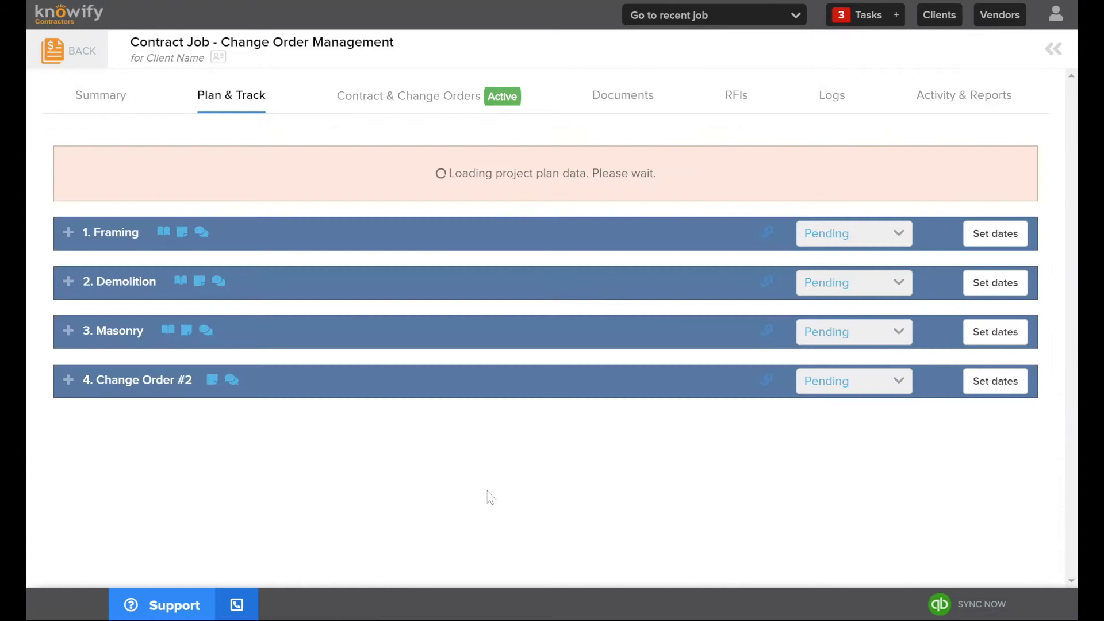
pyautogui.scroll(-9, 483, 375)
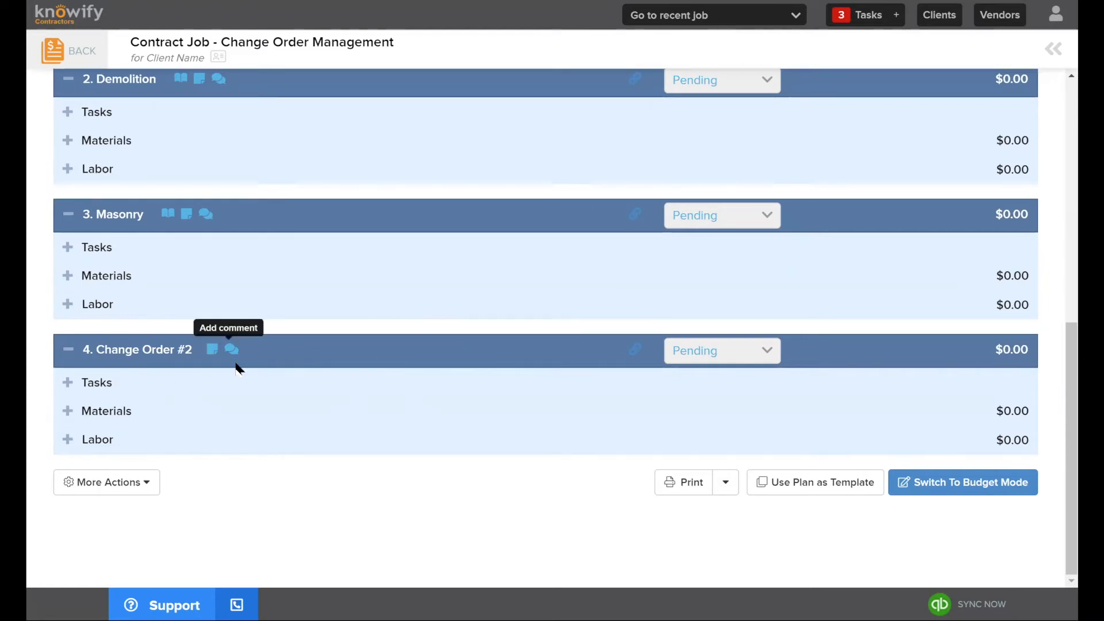
pyautogui.scroll(1, 515, 297)
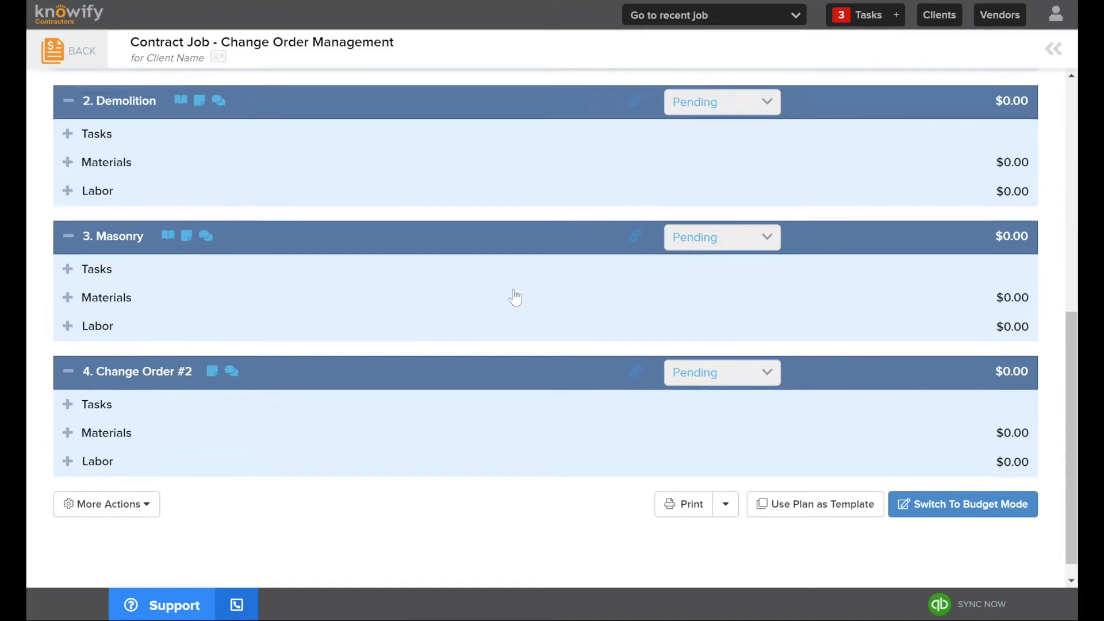
pyautogui.scroll(10, 515, 297)
pyautogui.scroll(-10, 607, 185)
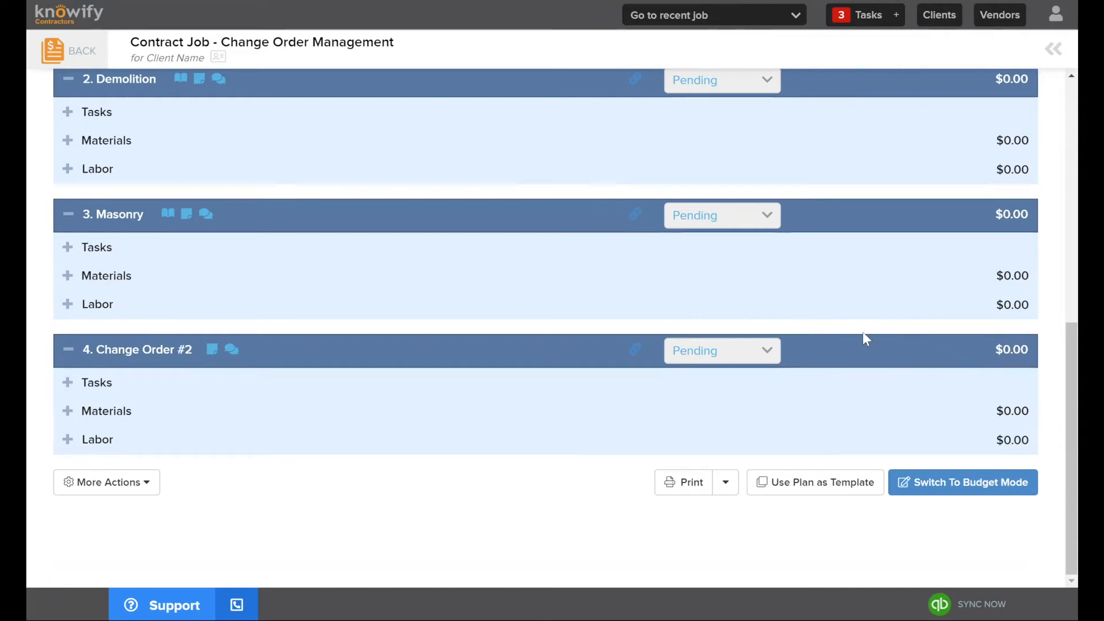
pyautogui.scroll(10, 832, 347)
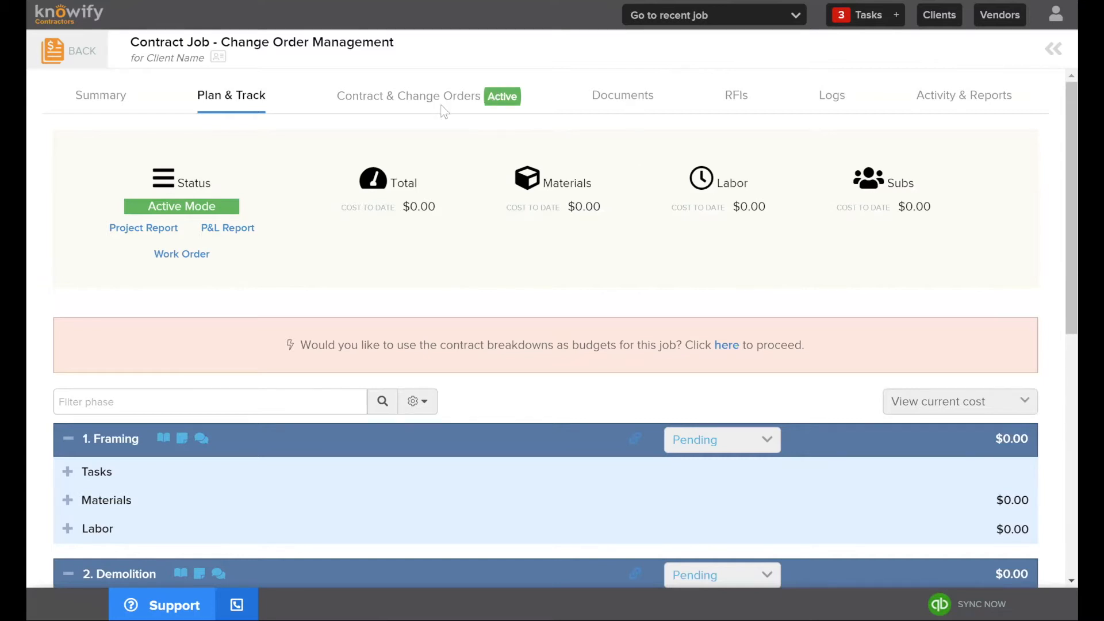
pyautogui.click(455, 94)
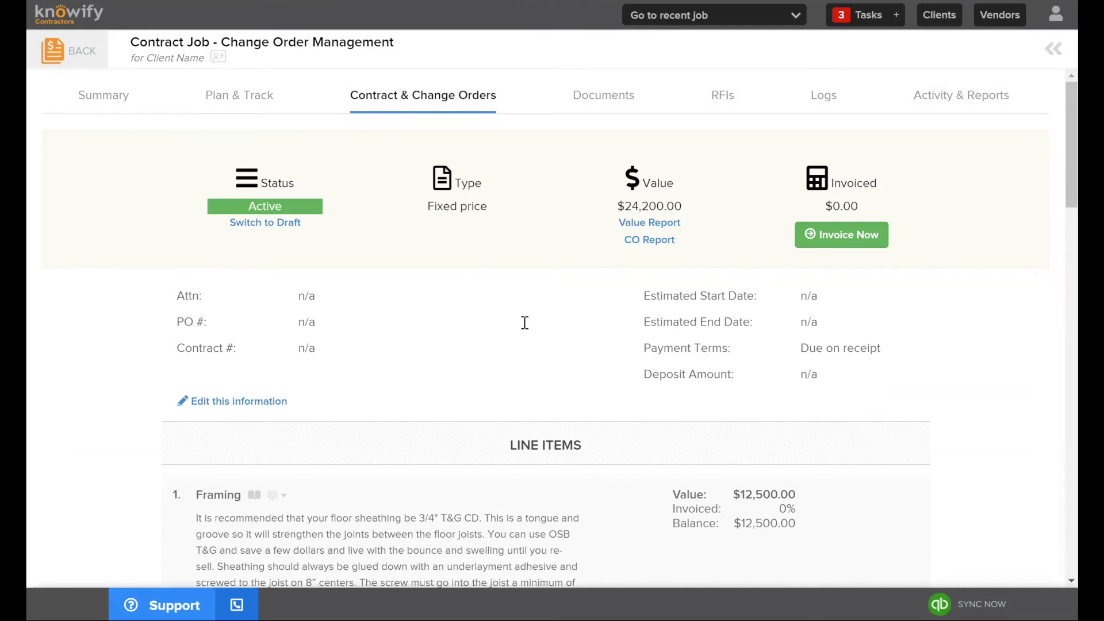
pyautogui.scroll(-15, 481, 374)
pyautogui.scroll(5, 449, 365)
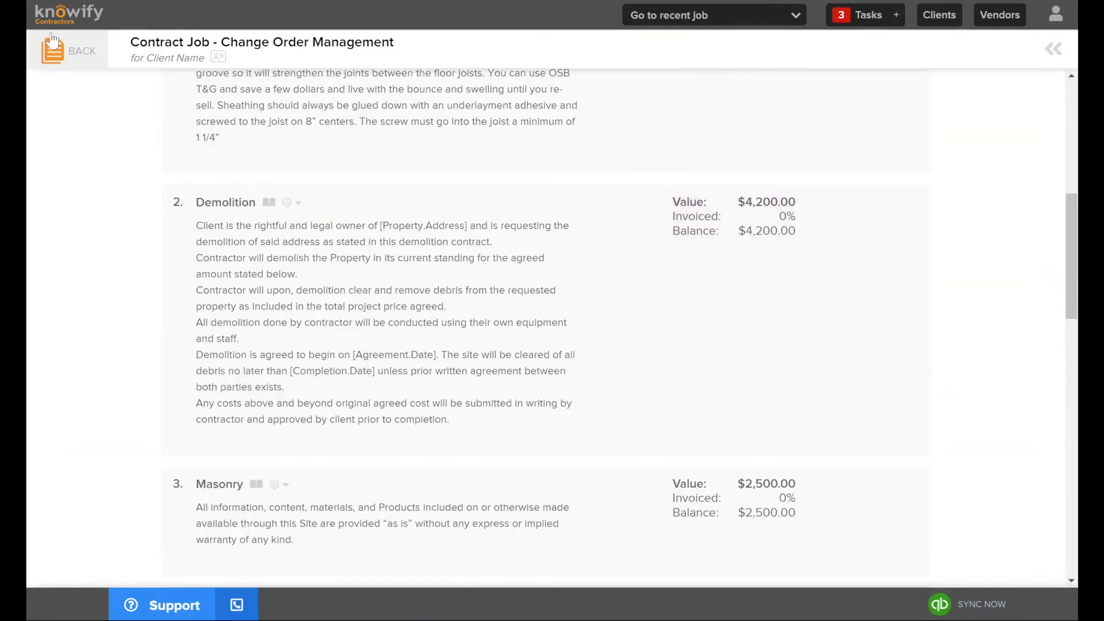
# Open "AIA Job - Change Order Management" from the contract jobs list and examine its job type and costing settings.
pyautogui.click(69, 50)
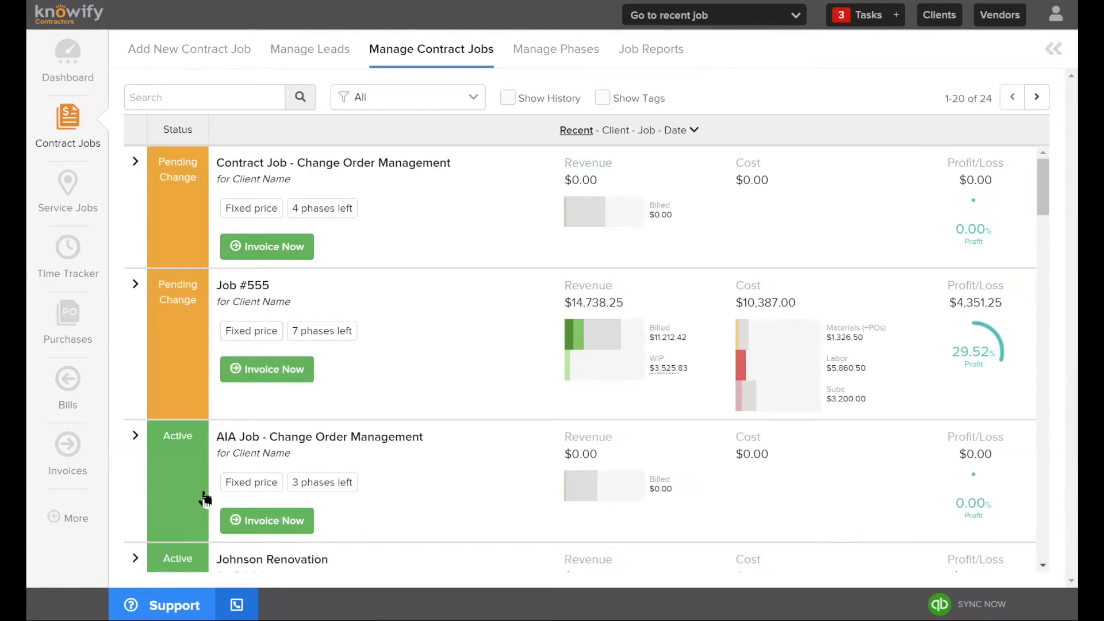
pyautogui.click(161, 442)
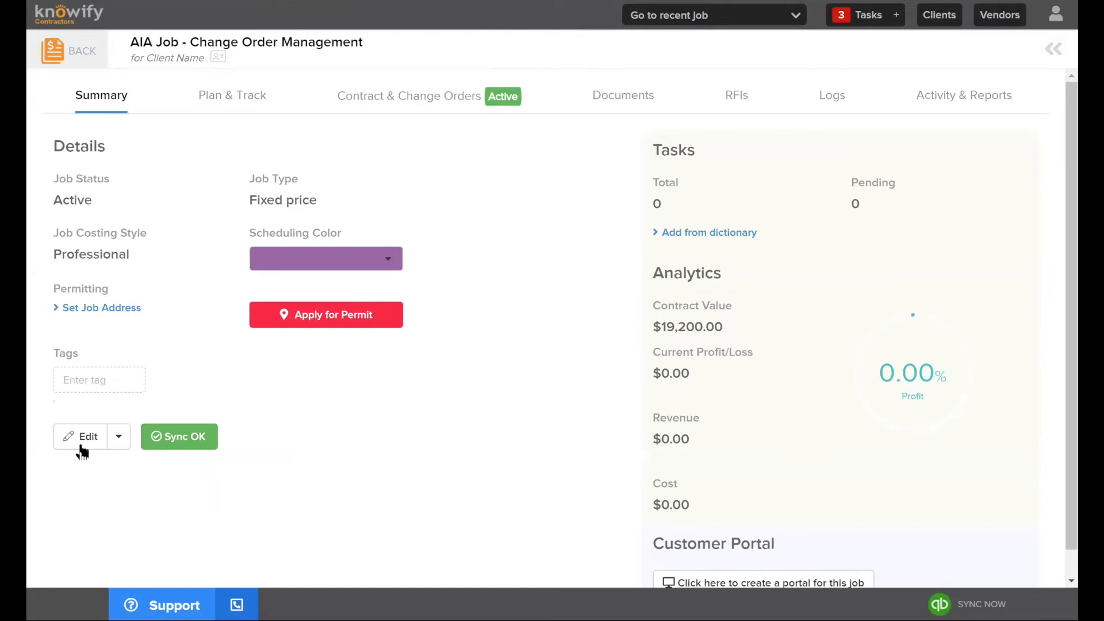
pyautogui.click(87, 437)
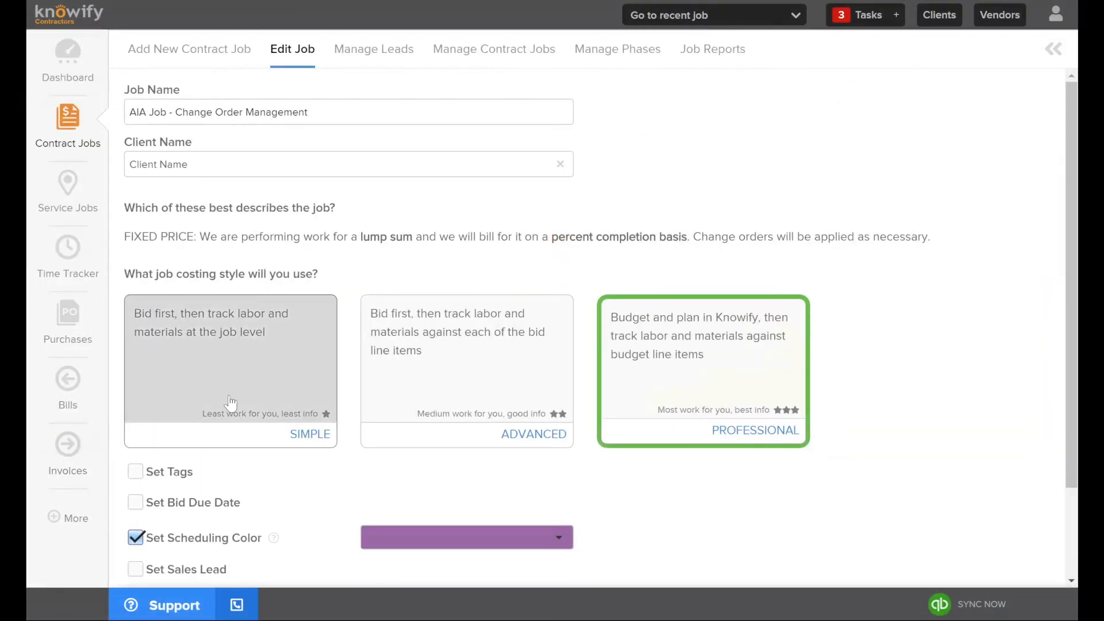
pyautogui.scroll(-2, 221, 345)
pyautogui.scroll(2, 213, 144)
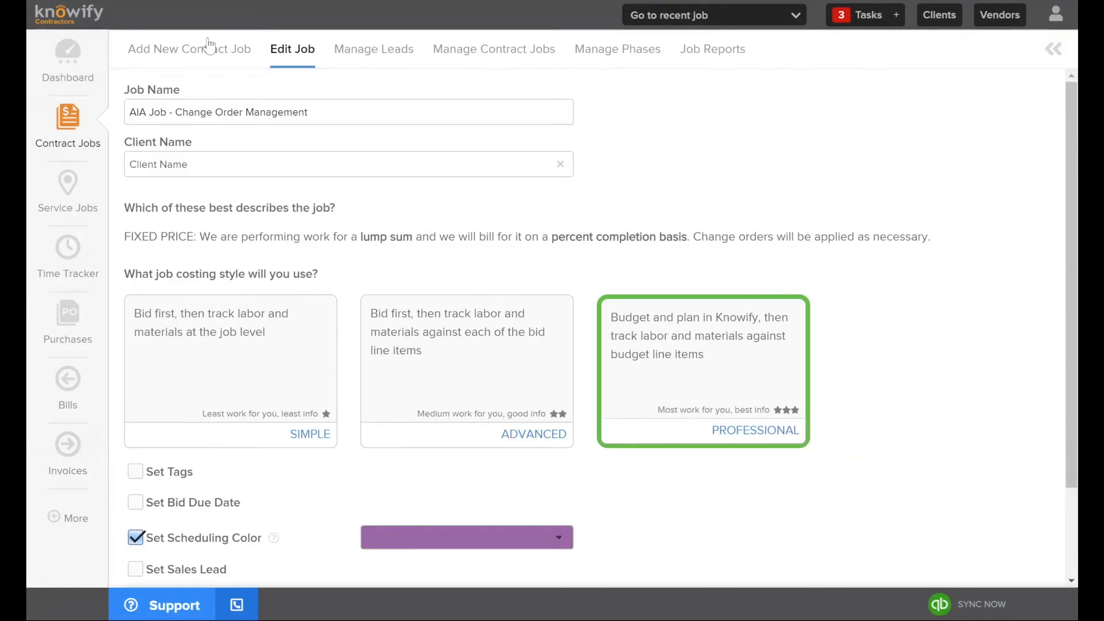
# Start a new contract job named "AIA Contract Job 4535" for "Client Name" with the Fixed Price with AIA billing type.
pyautogui.click(208, 54)
pyautogui.write('AIA Contract')
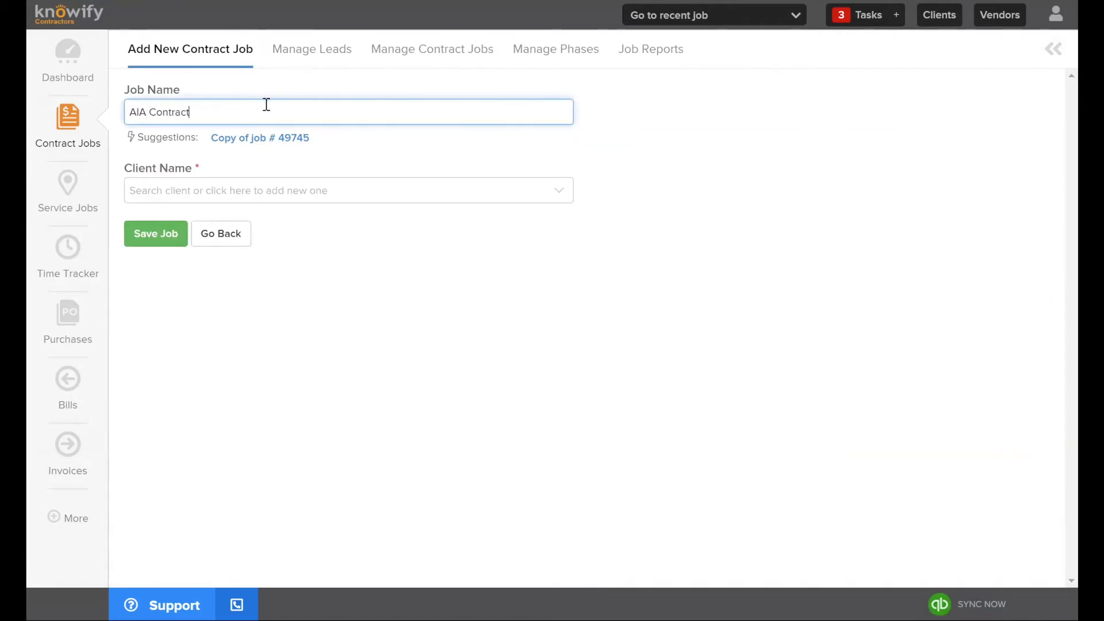
pyautogui.click(472, 185)
pyautogui.click(341, 106)
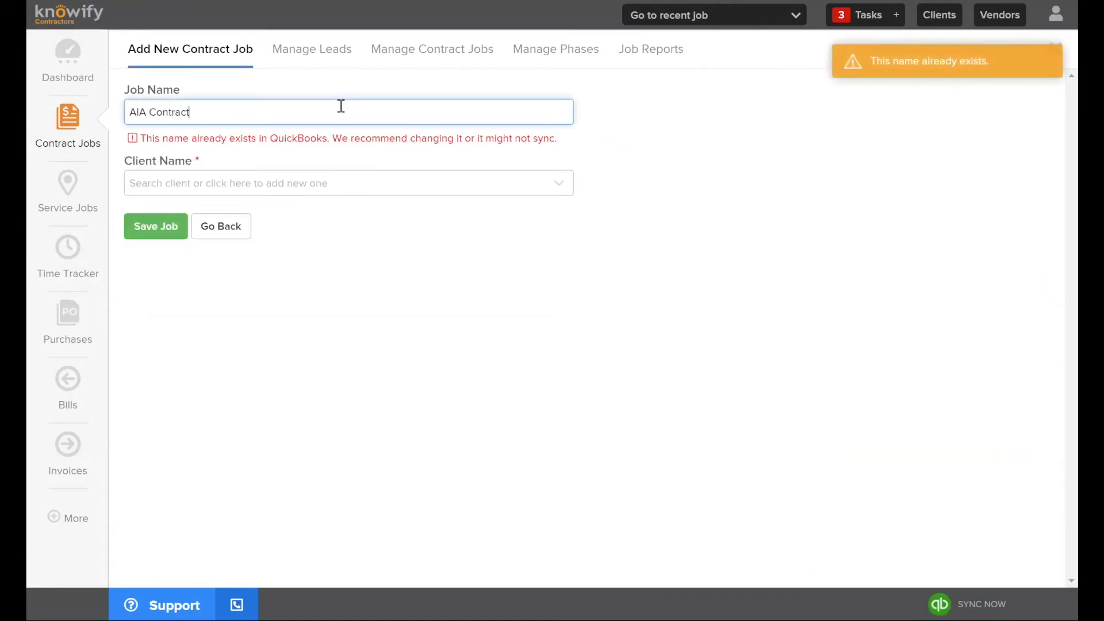
pyautogui.write('ntract Job 4535')
pyautogui.click(351, 182)
pyautogui.click(320, 311)
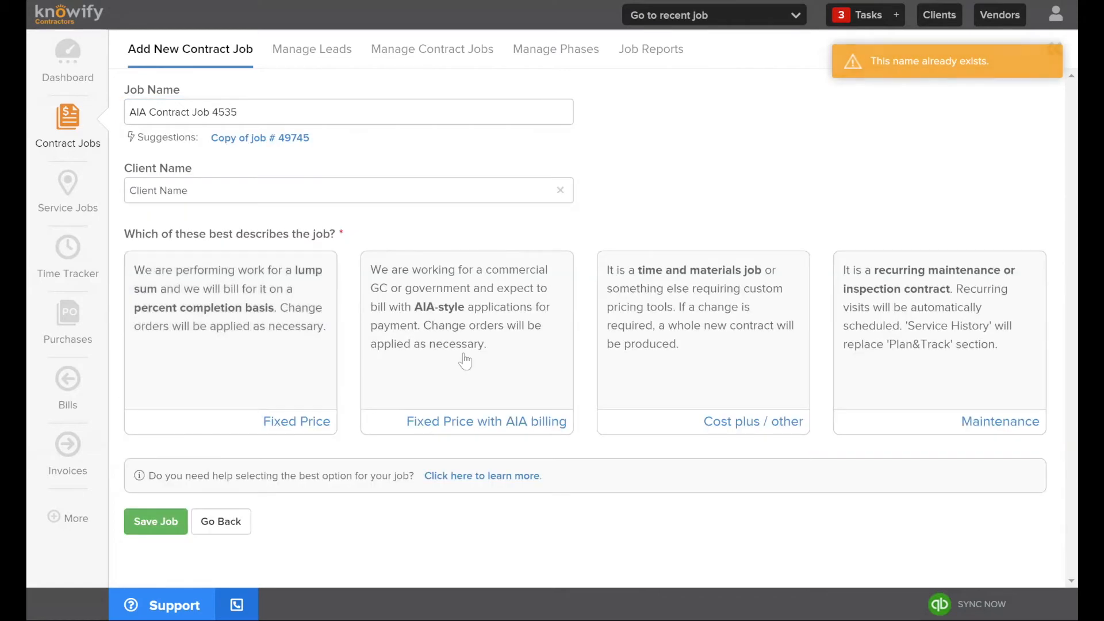
pyautogui.click(516, 422)
pyautogui.scroll(-5, 516, 421)
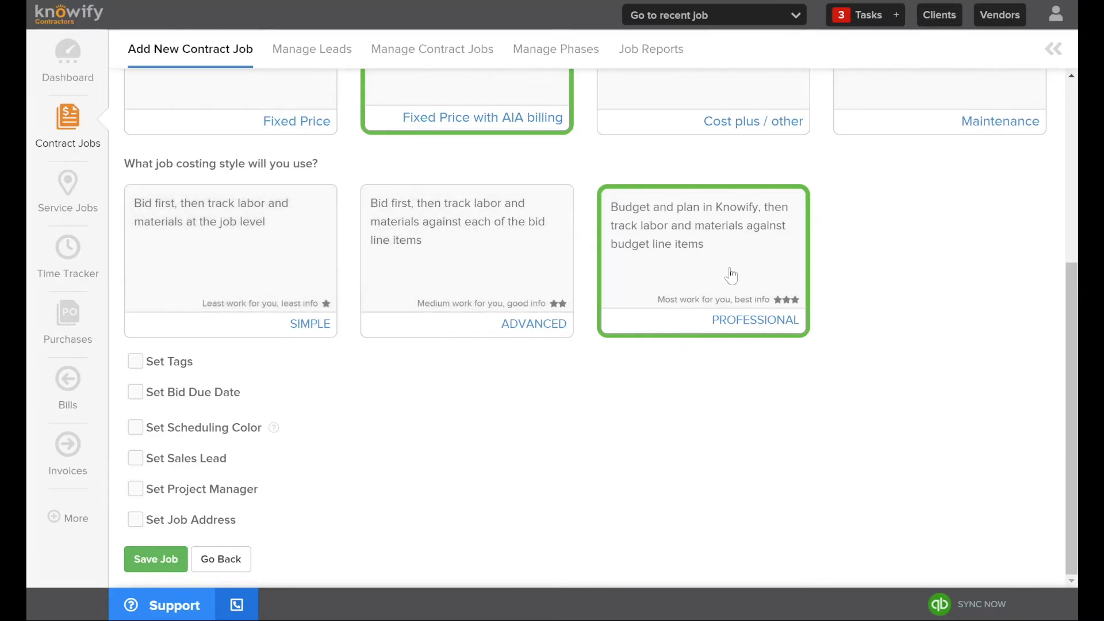
# Save the new AIA job and add a bid line item named "Total" priced at $25,000.
pyautogui.click(142, 558)
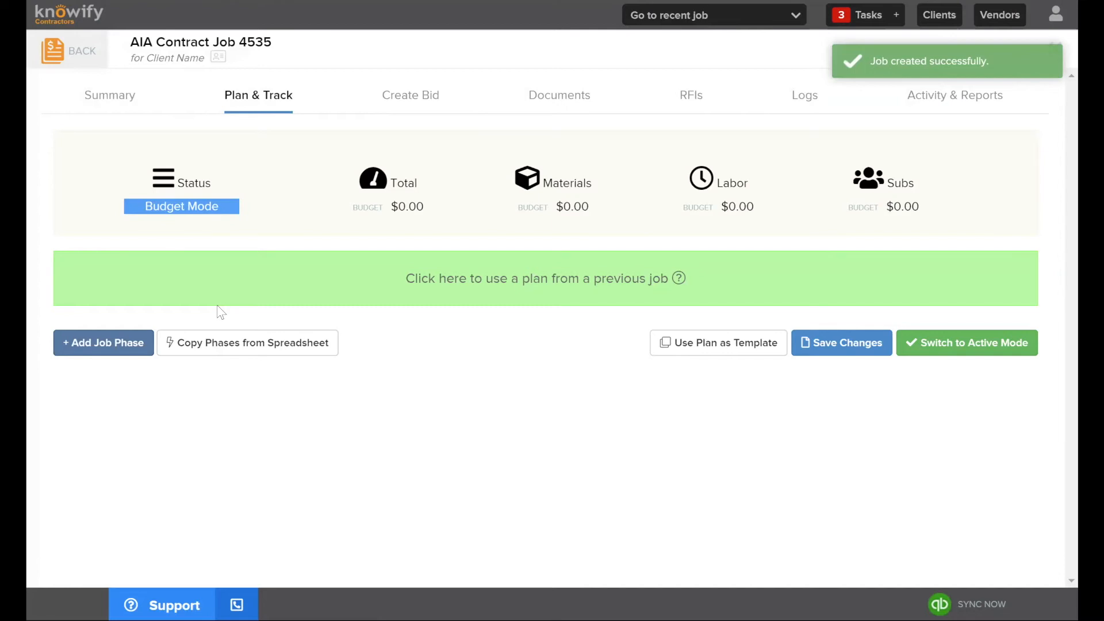
pyautogui.click(429, 96)
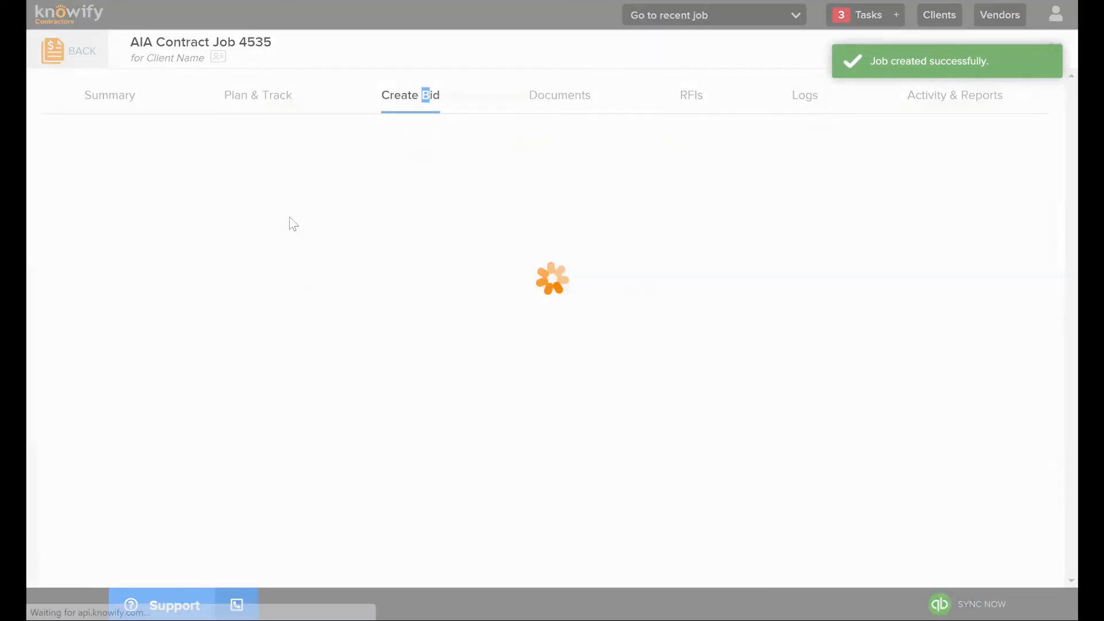
pyautogui.scroll(-3, 408, 345)
pyautogui.click(468, 439)
pyautogui.click(320, 289)
pyautogui.write('To')
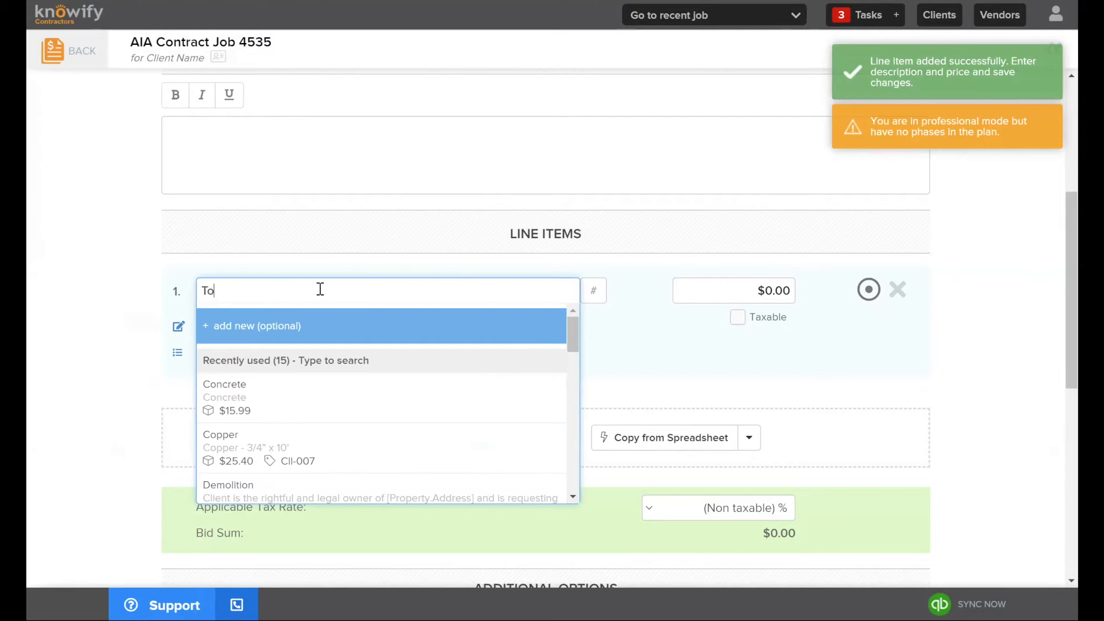
pyautogui.write('tal')
pyautogui.press('Tab')
pyautogui.write('25000')
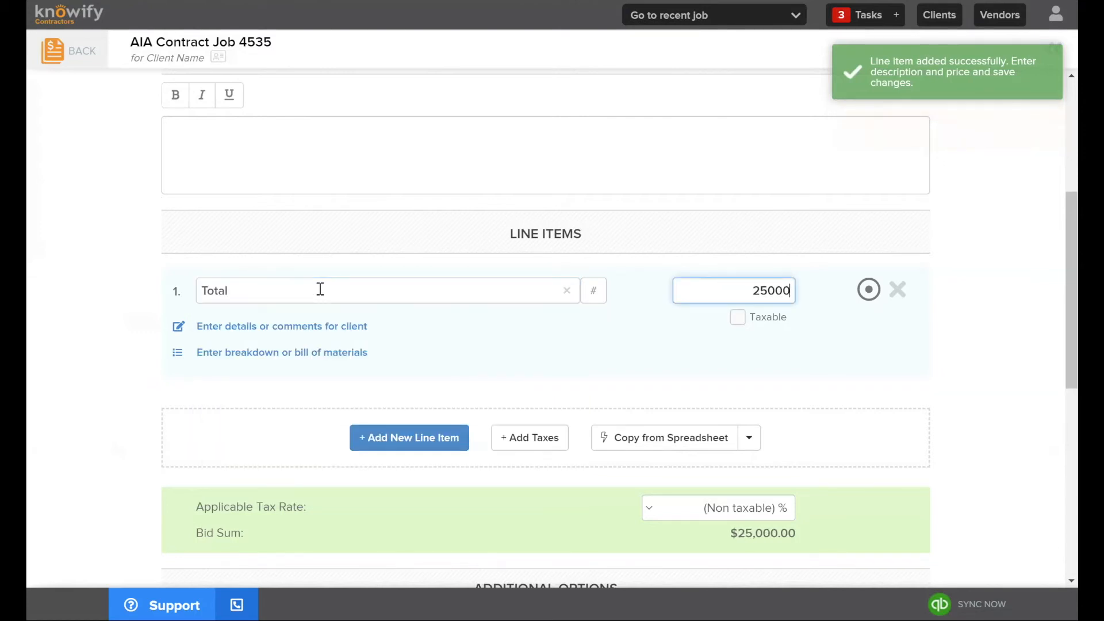
pyautogui.click(613, 368)
# Make the job's draft bid active and dismiss the activation message.
pyautogui.scroll(5, 552, 334)
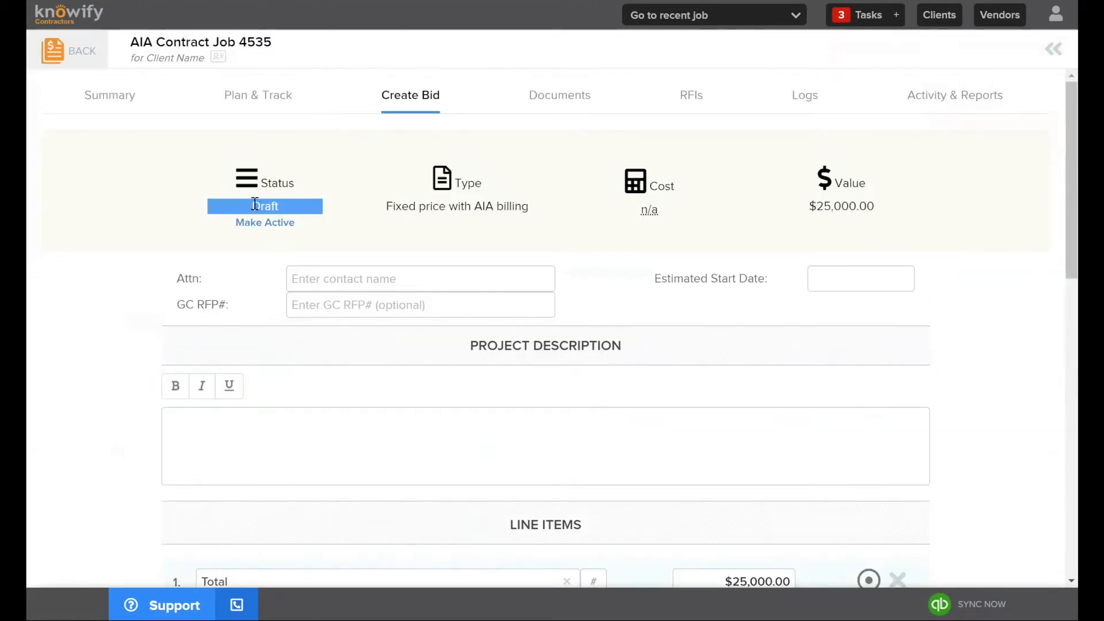
pyautogui.click(257, 232)
pyautogui.click(667, 226)
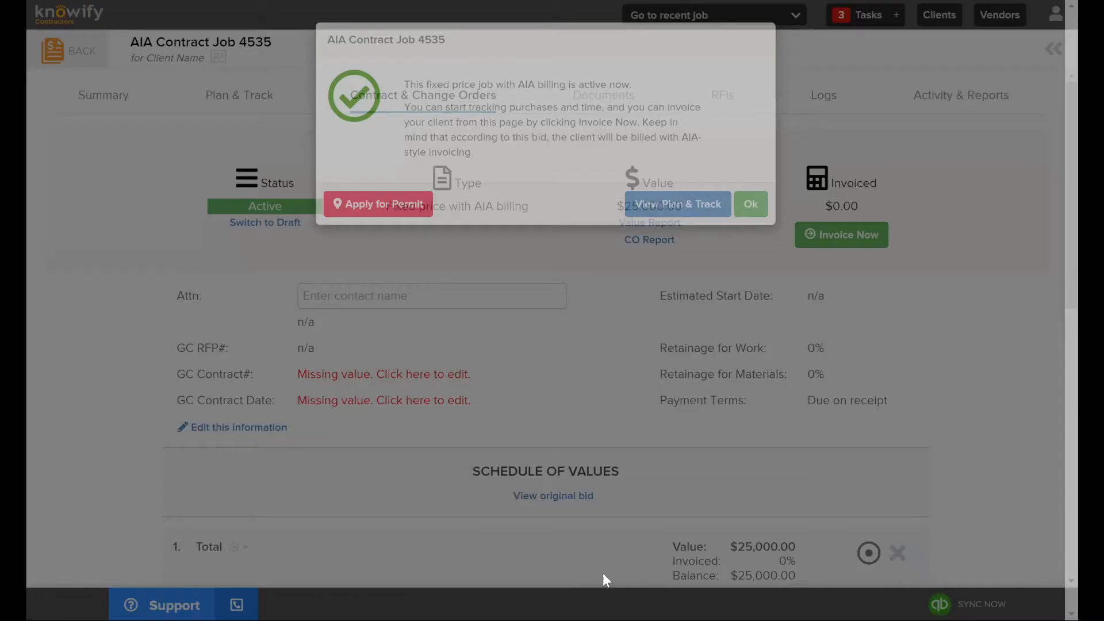
pyautogui.click(750, 204)
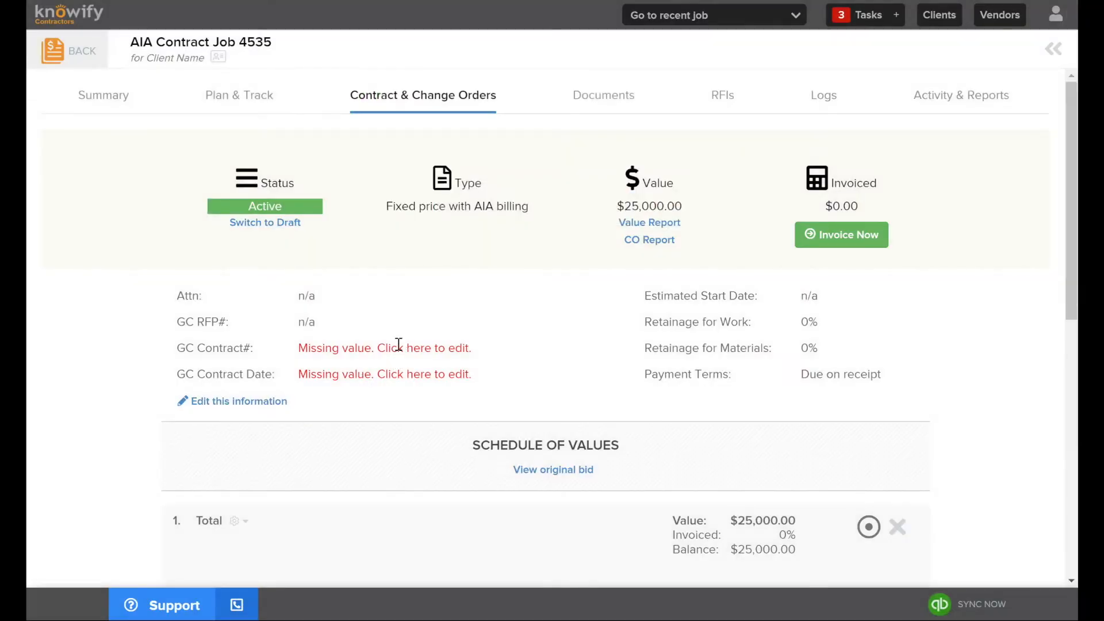
# Fill in the missing GC contract number, set the GC contract date to 9/7/20, and save the contract information.
pyautogui.click(391, 348)
pyautogui.write('234245')
pyautogui.press('Tab')
pyautogui.write('09/07/20')
pyautogui.click(233, 403)
# Add a change order named "Change Order #1" priced at $12,000 to the schedule of values.
pyautogui.scroll(-6, 720, 505)
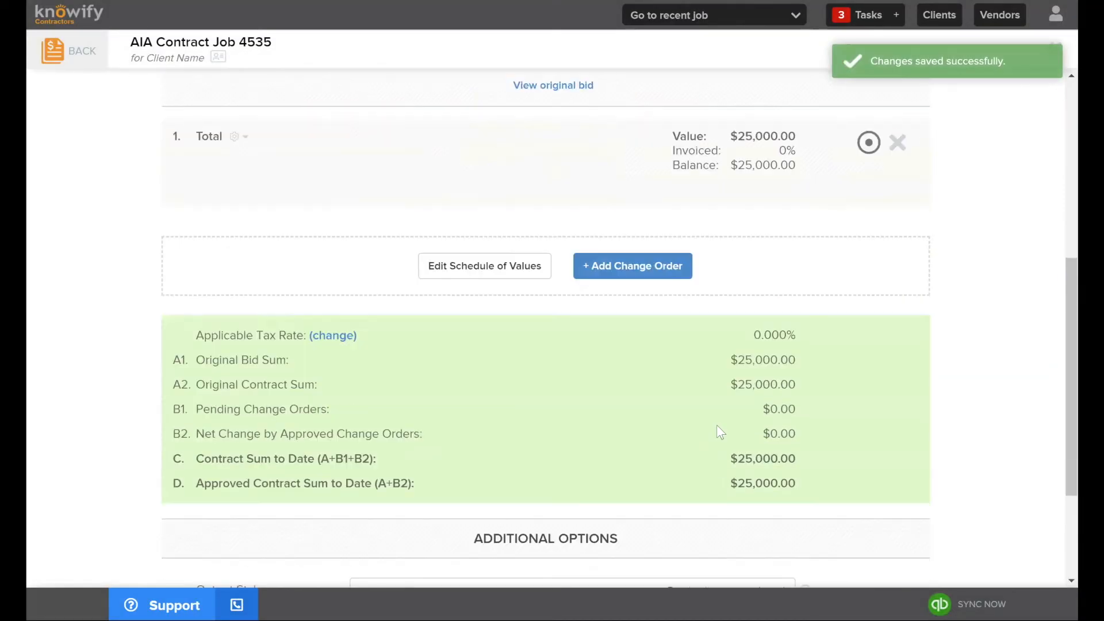
pyautogui.scroll(1, 565, 246)
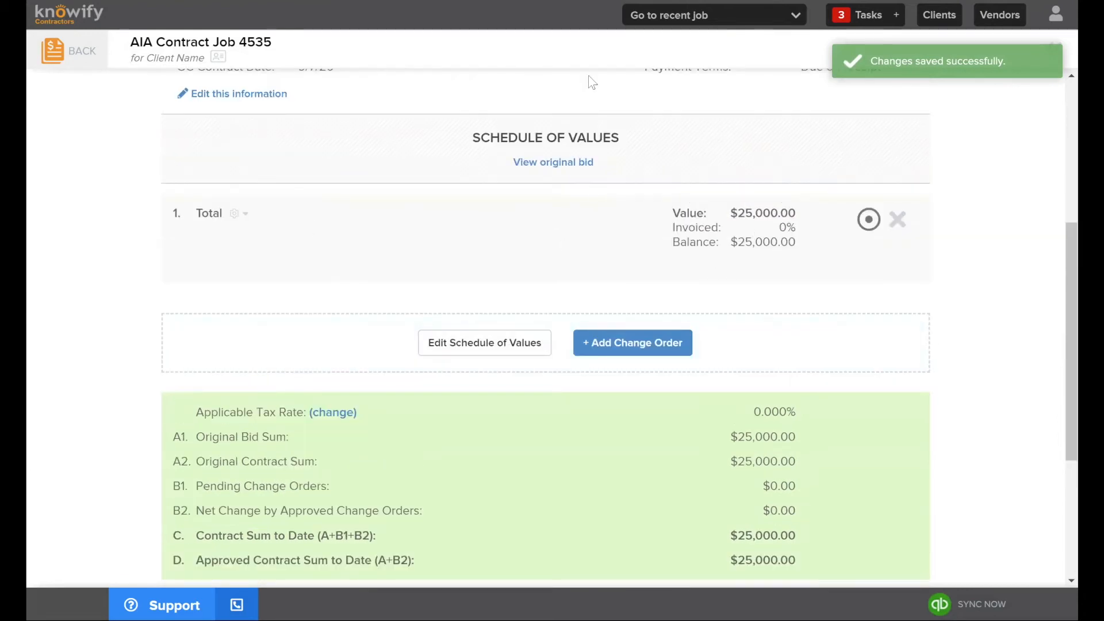
pyautogui.scroll(1, 547, 230)
pyautogui.scroll(3, 544, 230)
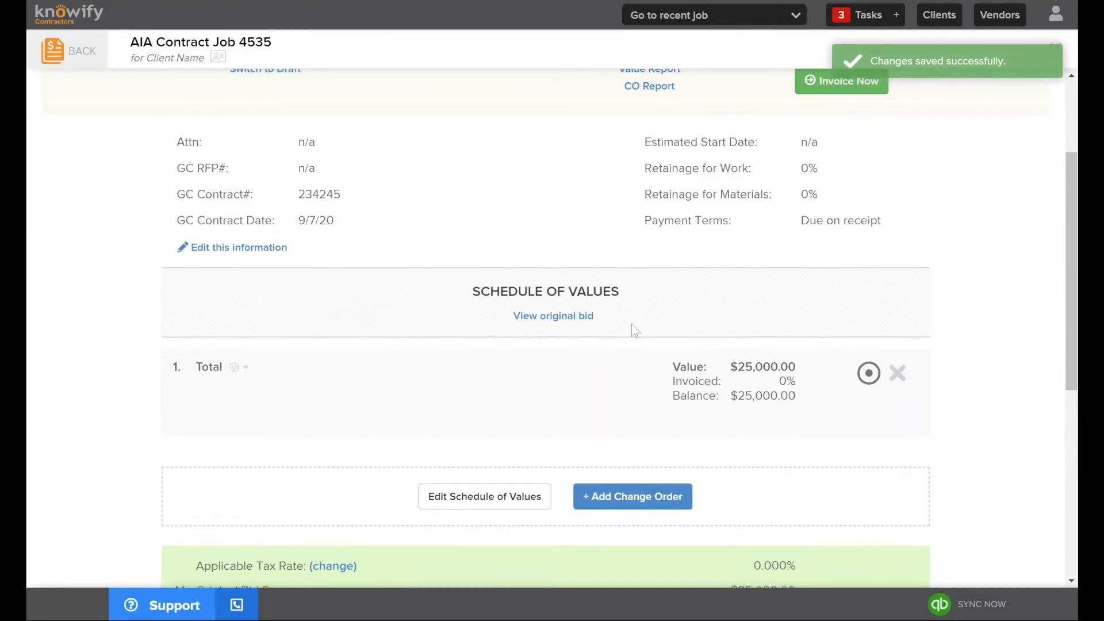
pyautogui.click(676, 500)
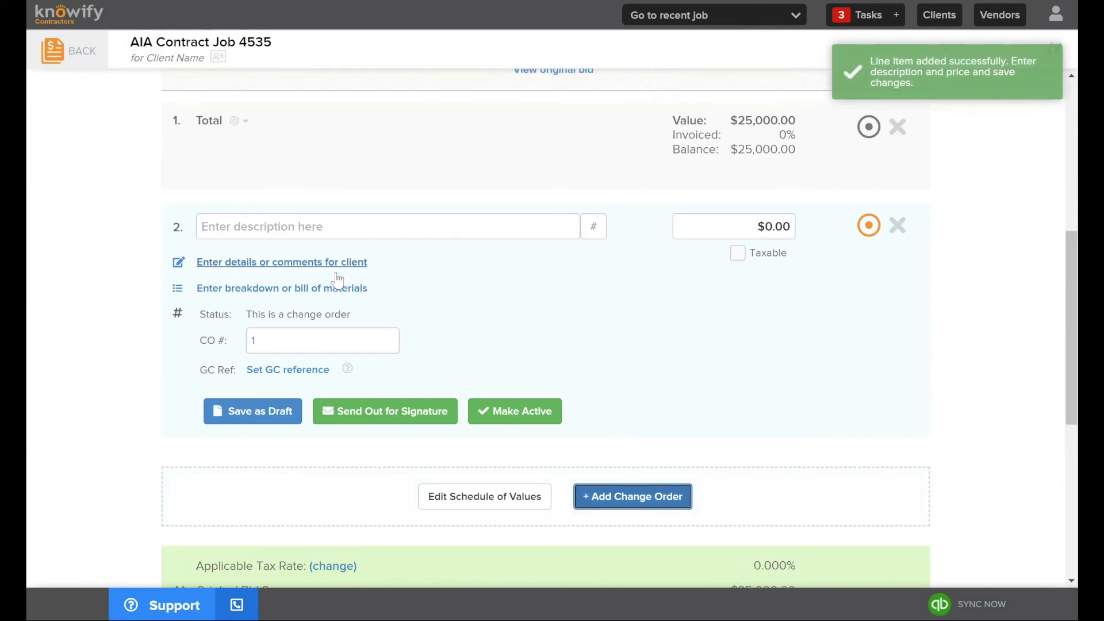
pyautogui.click(349, 224)
pyautogui.write('C')
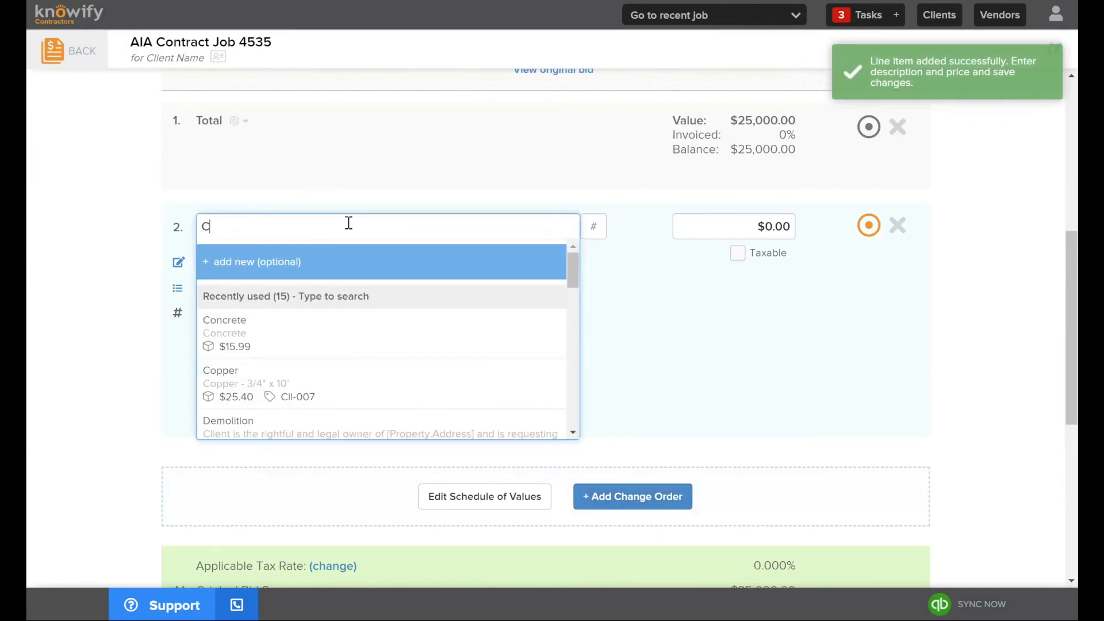
pyautogui.write('hange Order #1')
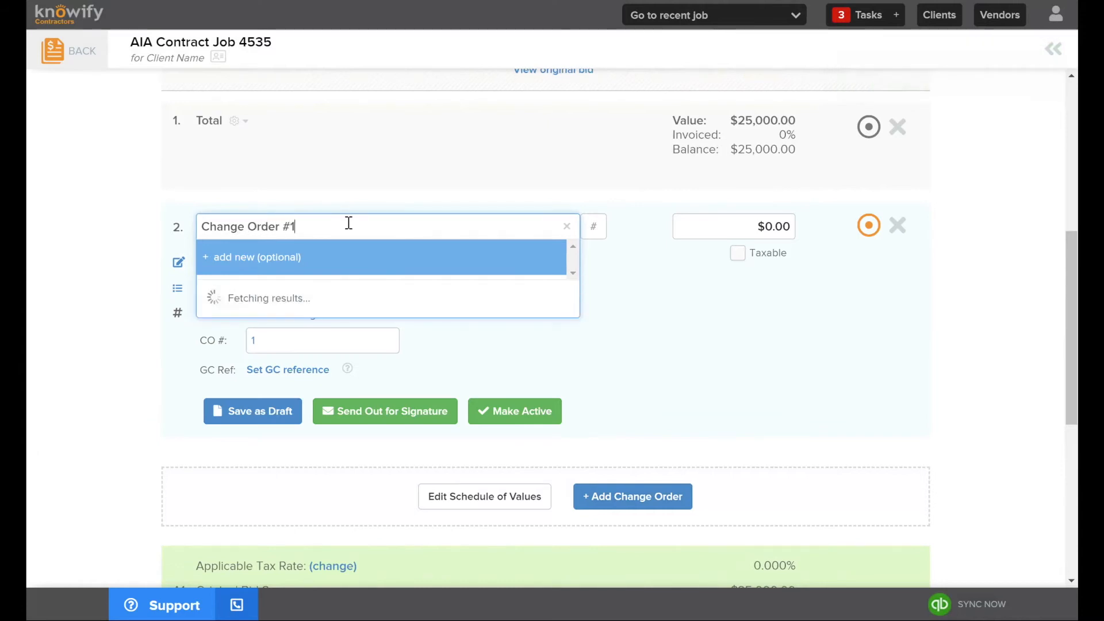
pyautogui.press('Tab')
pyautogui.write('1200')
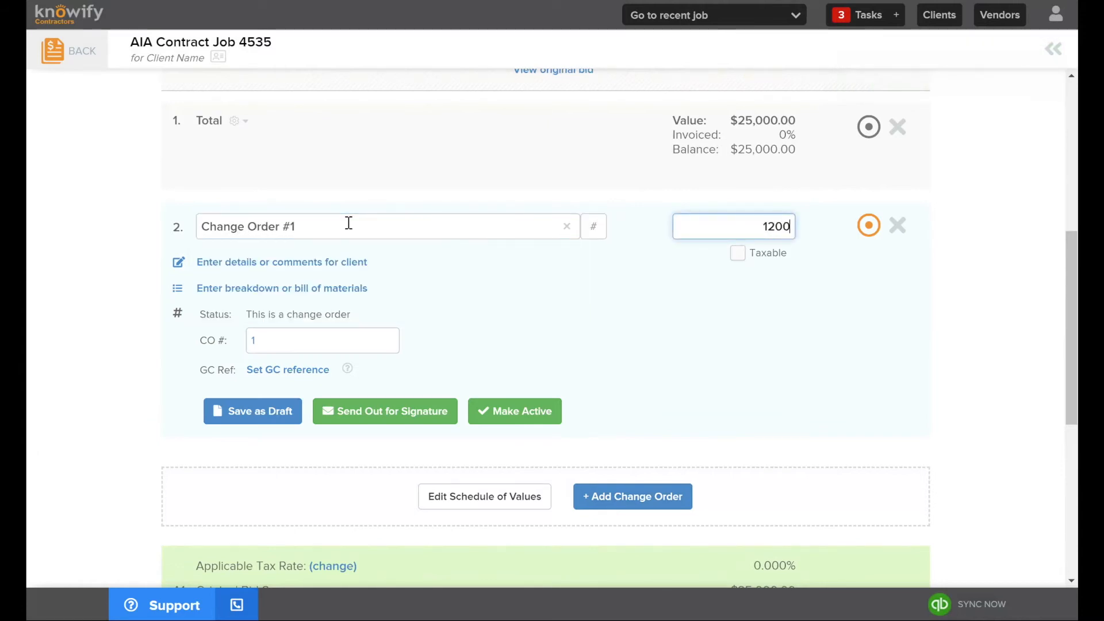
pyautogui.click(587, 276)
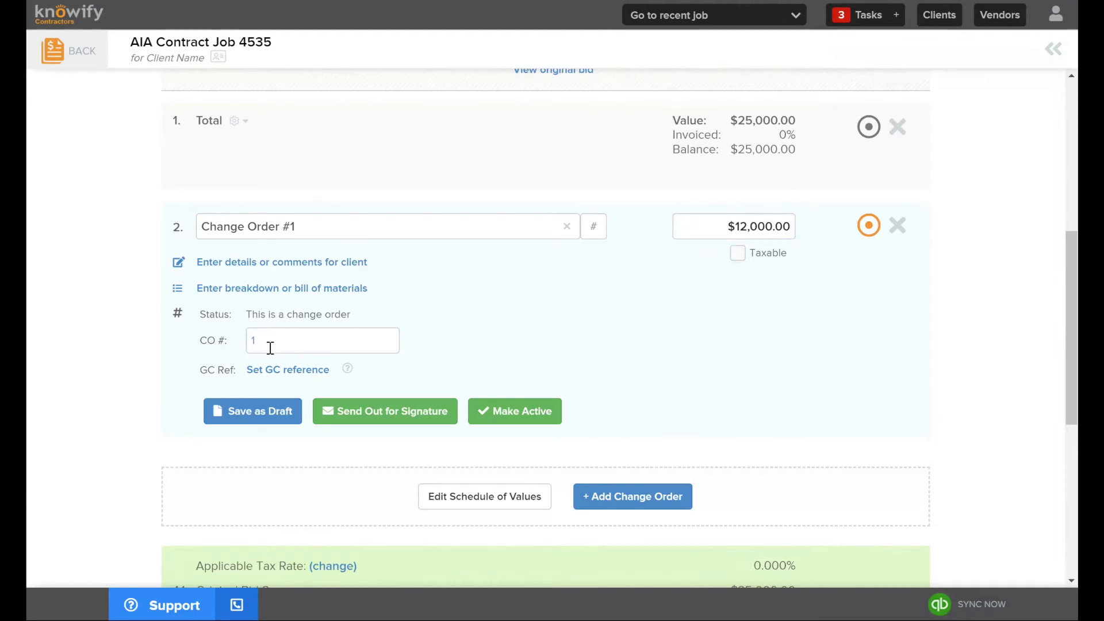
# Set the change order's GC reference to "Extra Materials 123" and make the change order active.
pyautogui.click(299, 375)
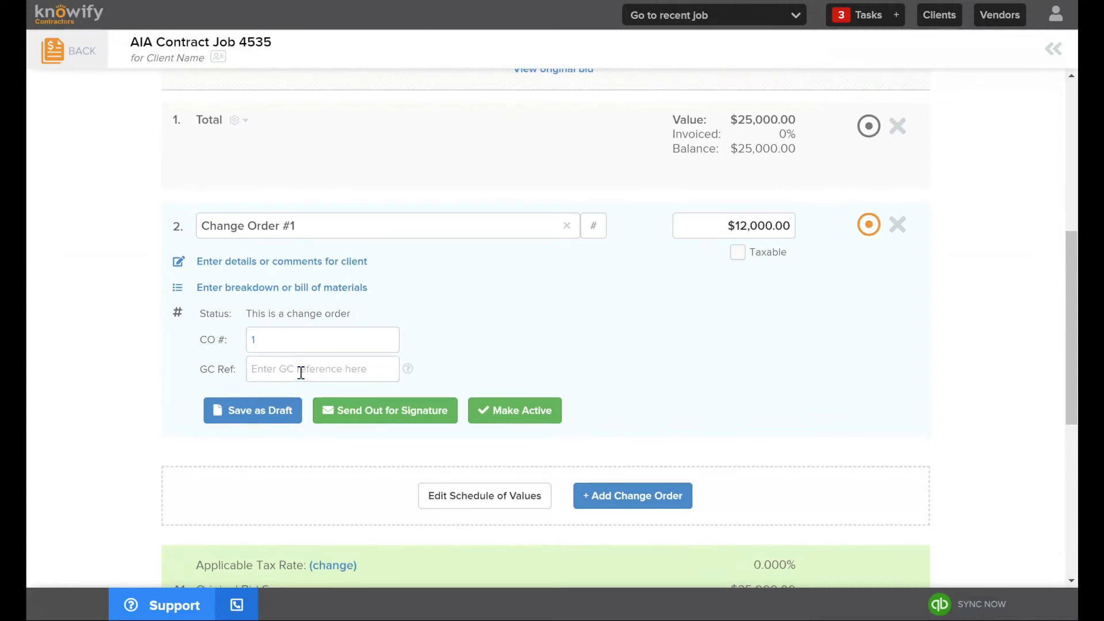
pyautogui.moveTo(408, 368)
pyautogui.click(264, 368)
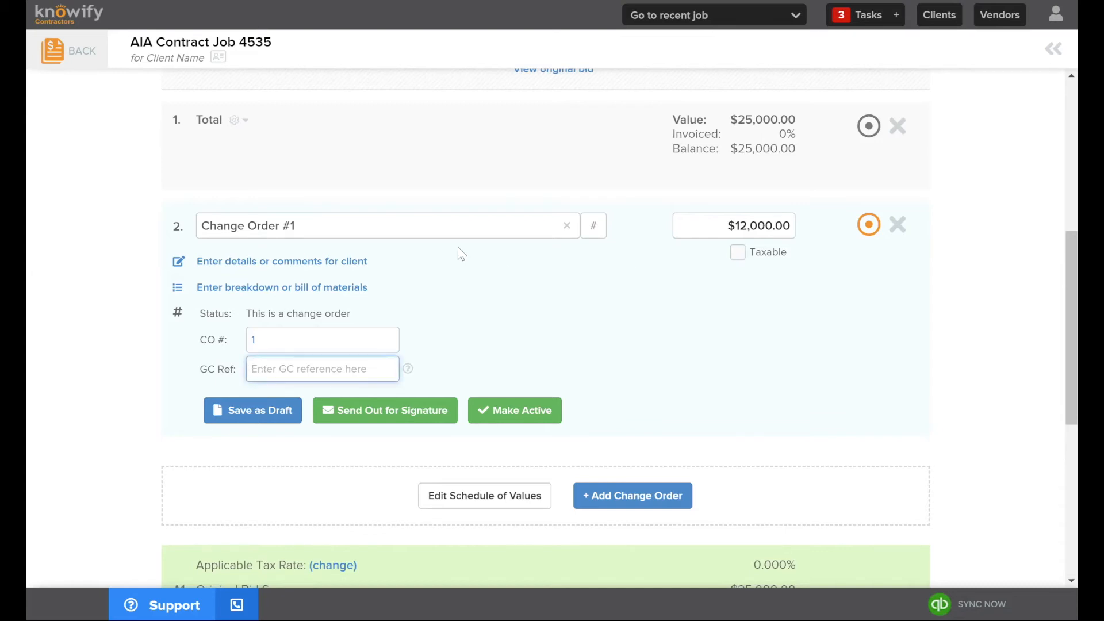
pyautogui.write('Extra Materials 123')
pyautogui.click(517, 411)
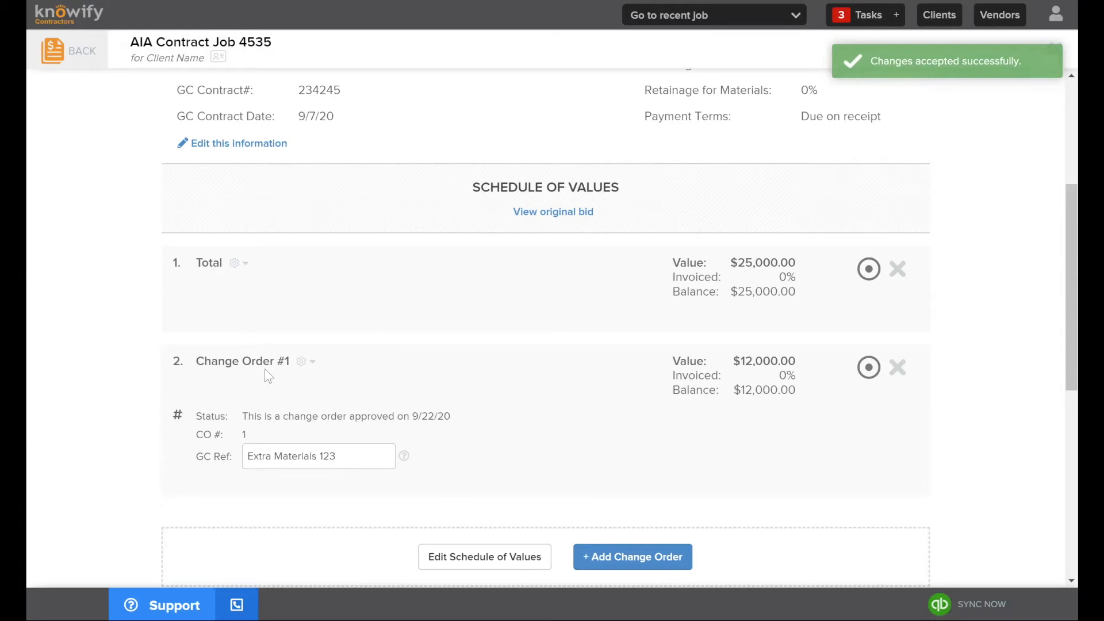
# View the job's new invoice form with its Application for Payment, and return to the contract's schedule of values.
pyautogui.scroll(5, 405, 365)
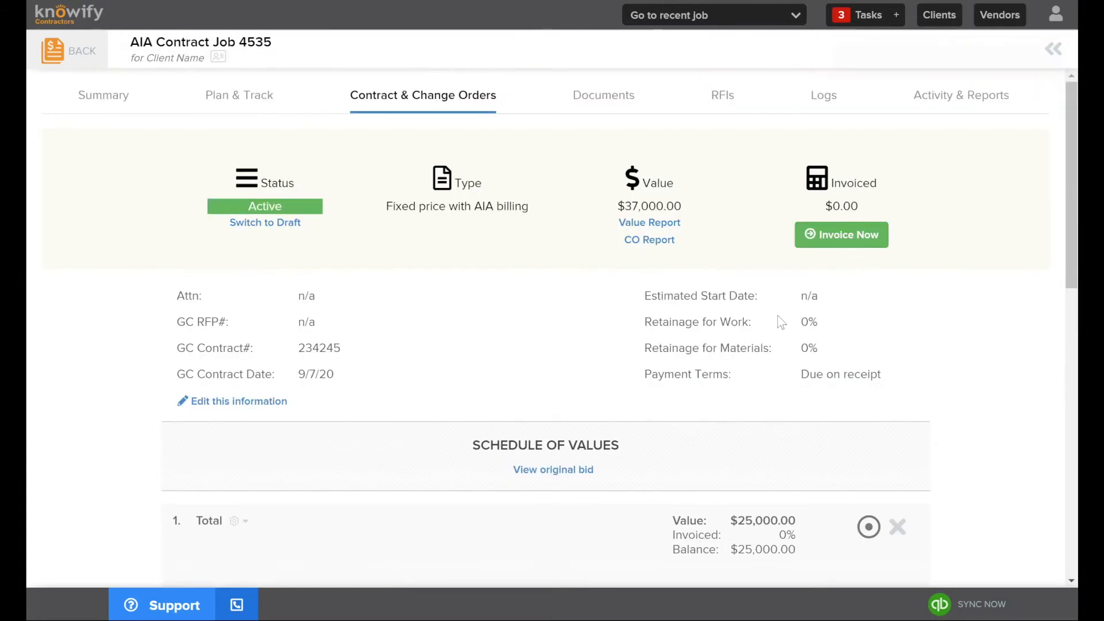
pyautogui.click(855, 237)
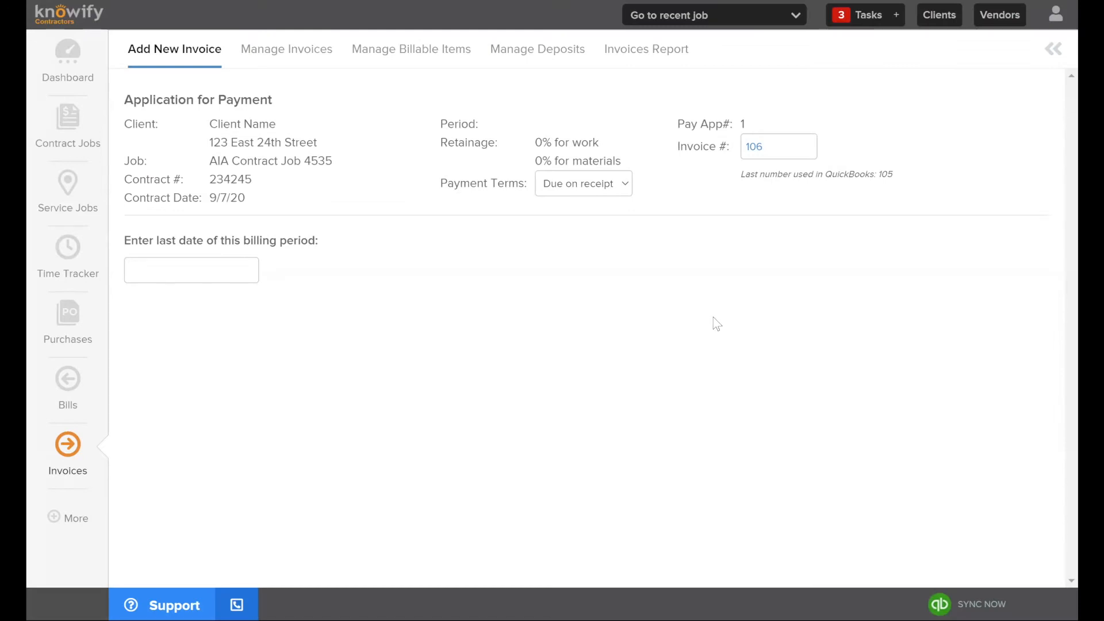
pyautogui.click(317, 62)
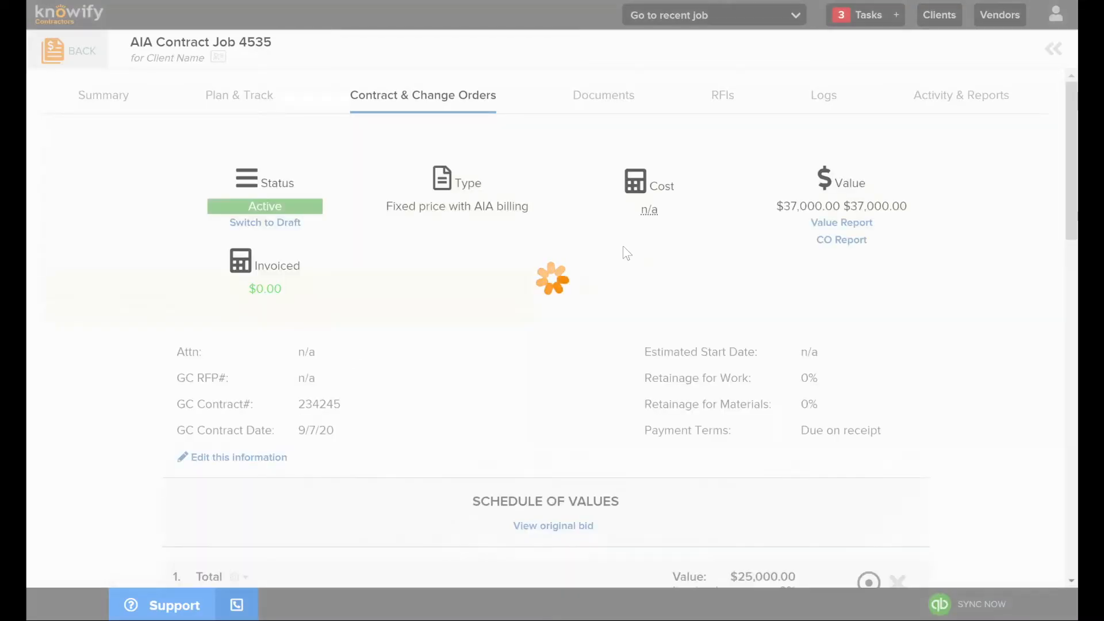
pyautogui.scroll(-6, 515, 265)
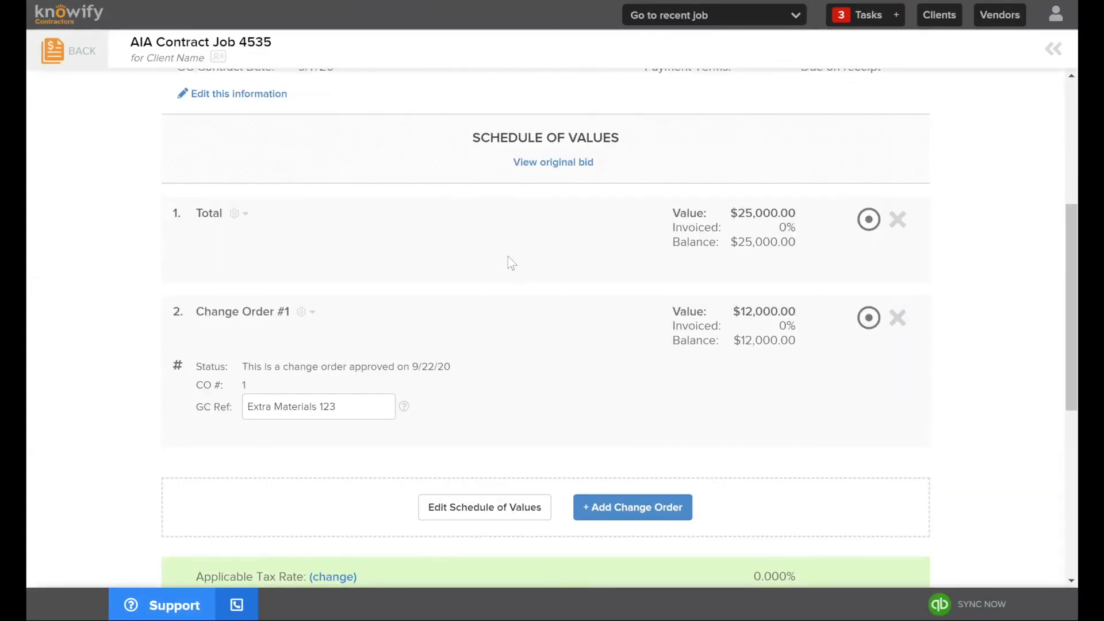
pyautogui.scroll(5, 508, 262)
# Add a job phase named "Change Order Tracking" to the plan in budget mode, save it, and return the plan to active mode.
pyautogui.click(255, 104)
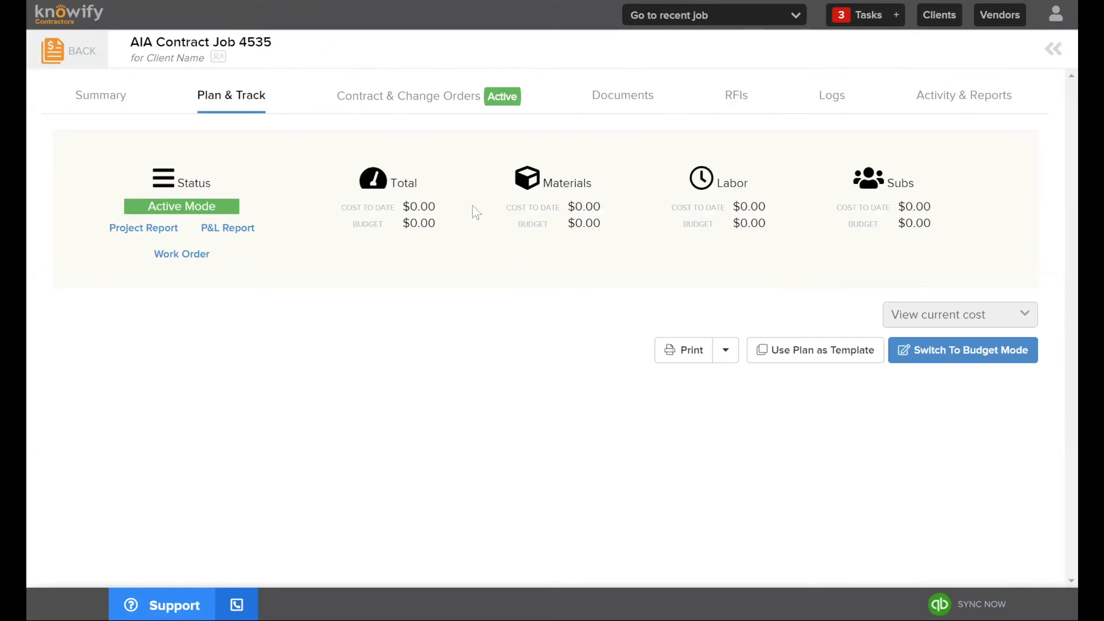
pyautogui.click(928, 357)
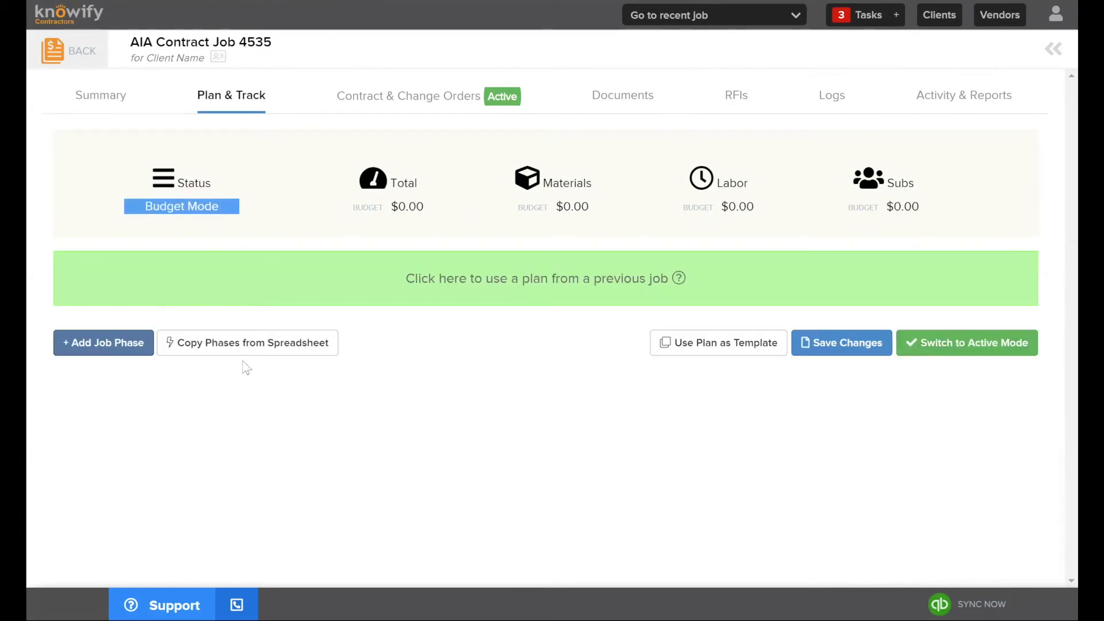
pyautogui.click(113, 345)
pyautogui.click(279, 304)
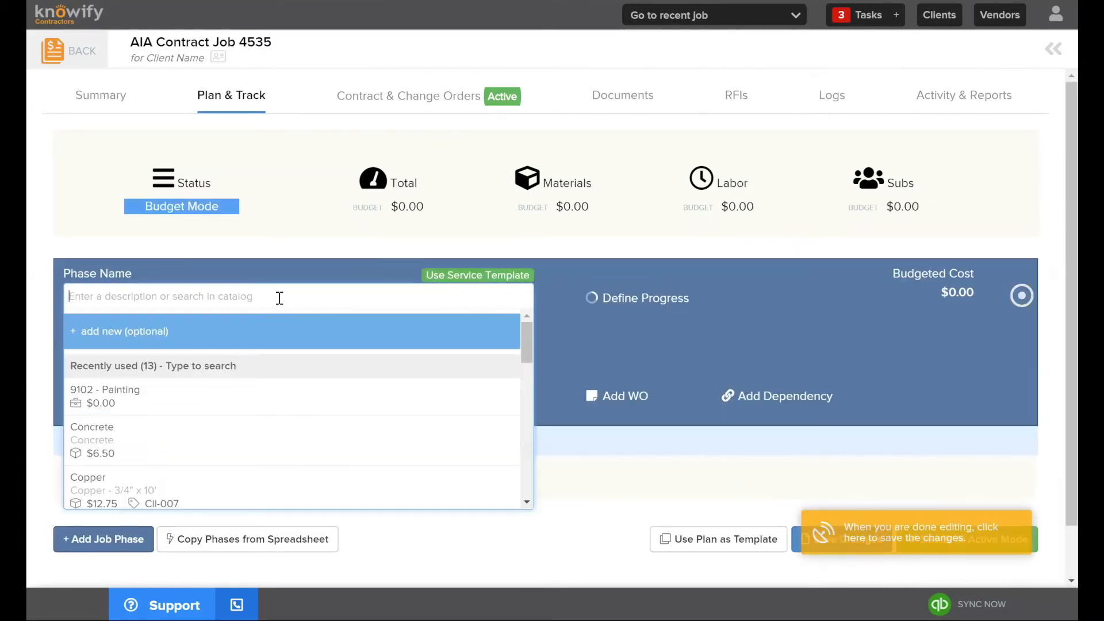
pyautogui.write('Change Or')
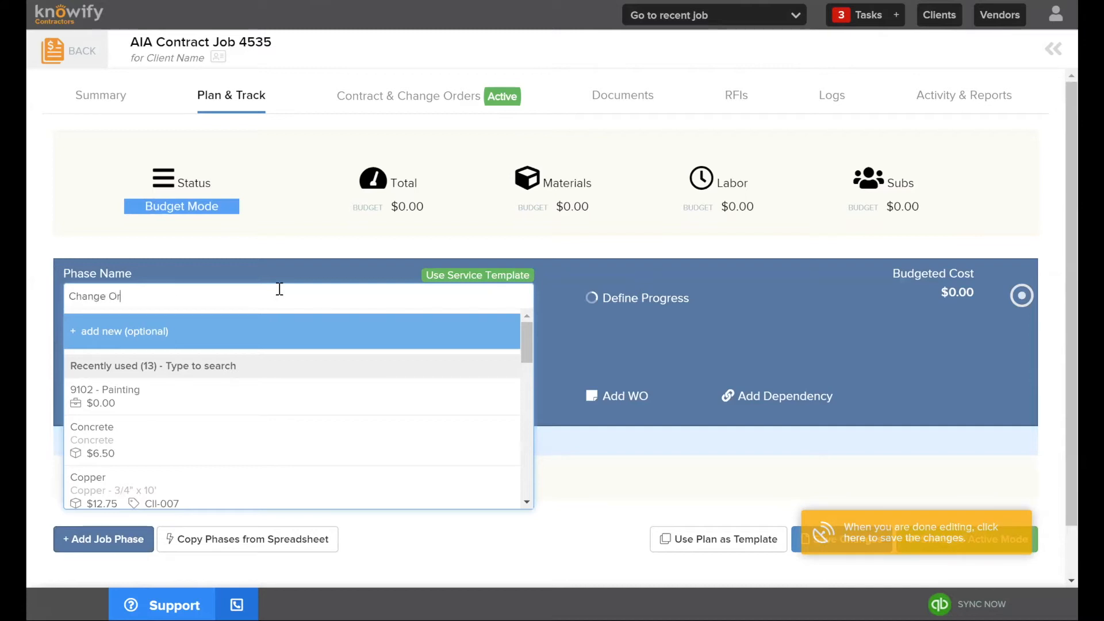
pyautogui.write('der Tracking')
pyautogui.press('Return')
pyautogui.click(837, 518)
pyautogui.click(817, 538)
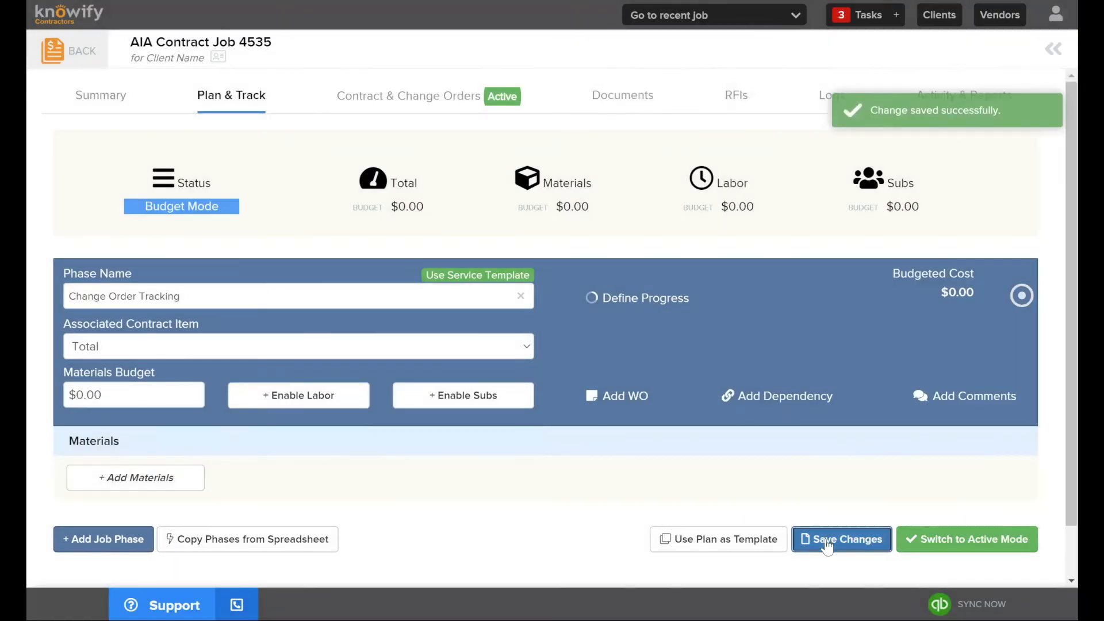
pyautogui.click(954, 538)
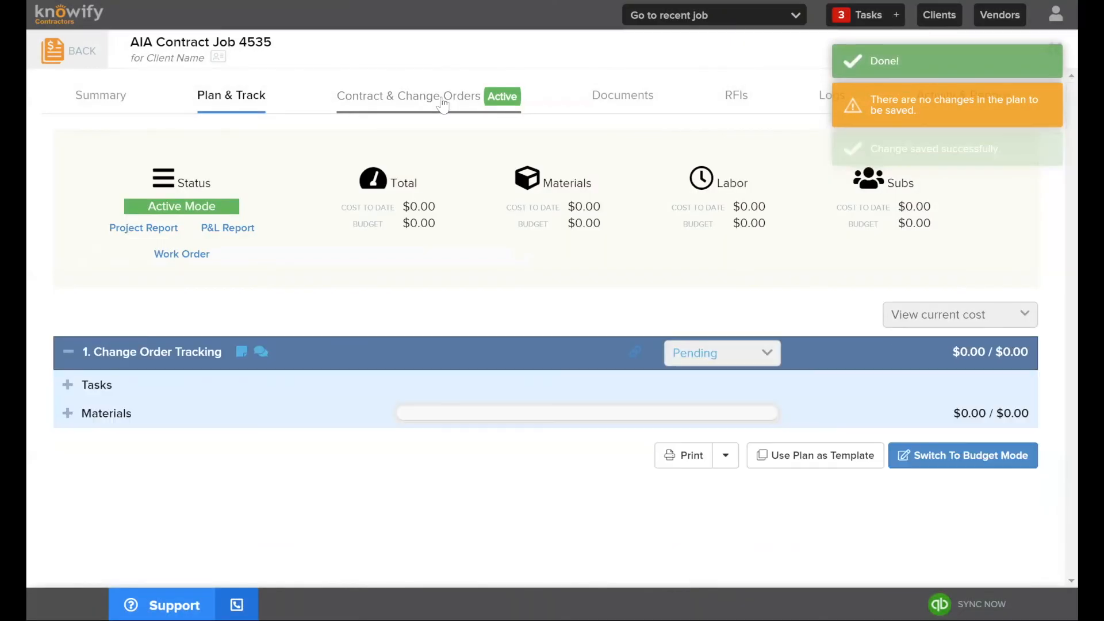
# Create a plan phase automatically from Change Order #1 and switch the plan to active mode.
pyautogui.click(413, 96)
pyautogui.scroll(-4, 547, 378)
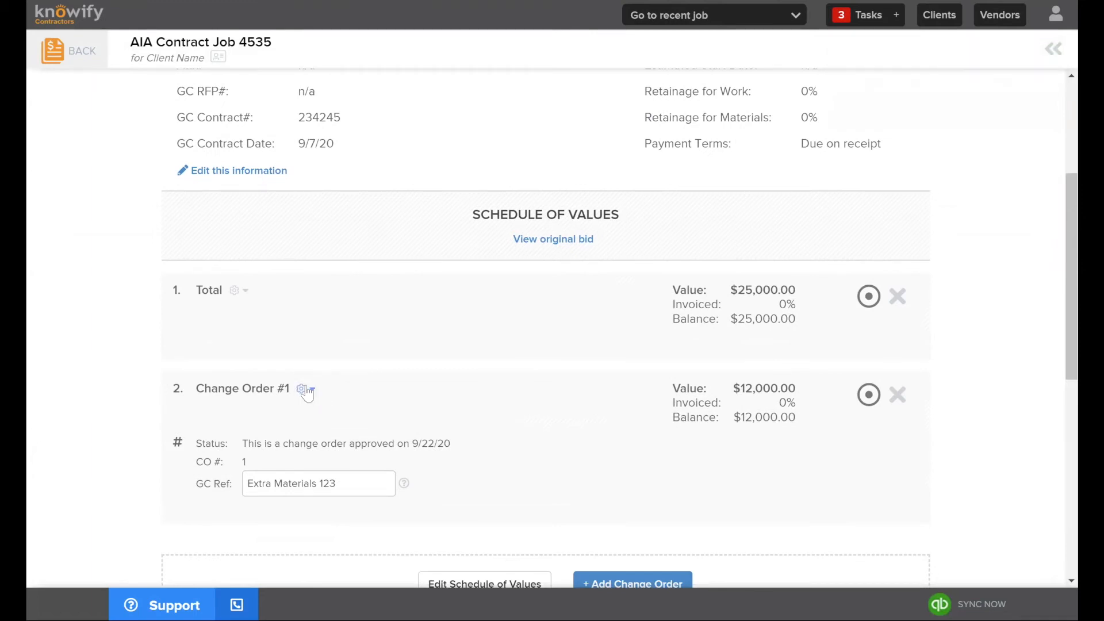
pyautogui.click(303, 389)
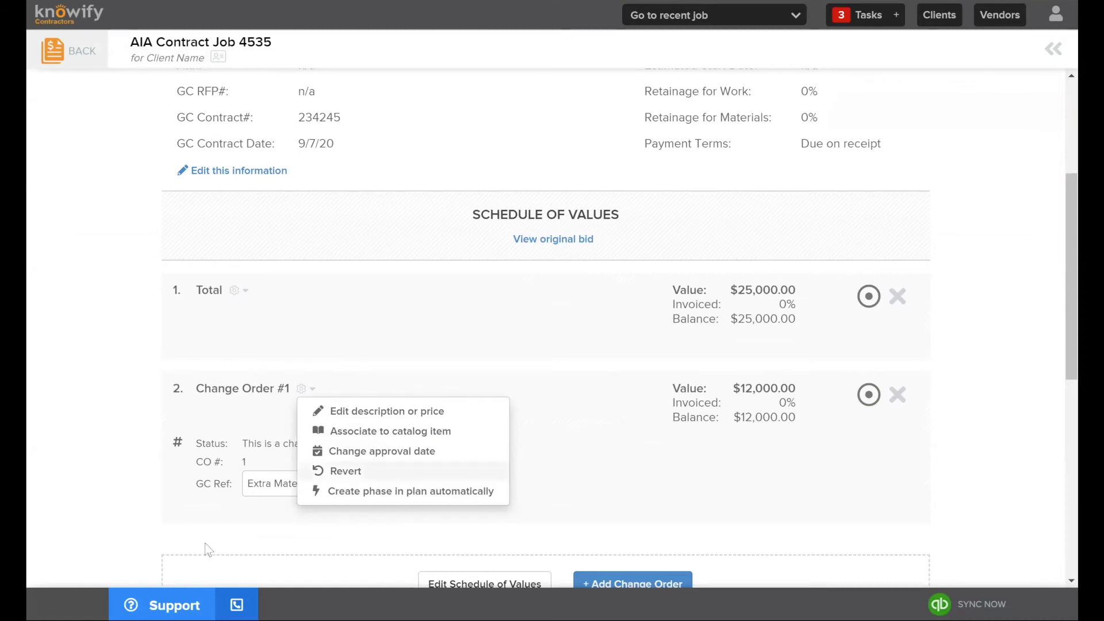
pyautogui.click(388, 495)
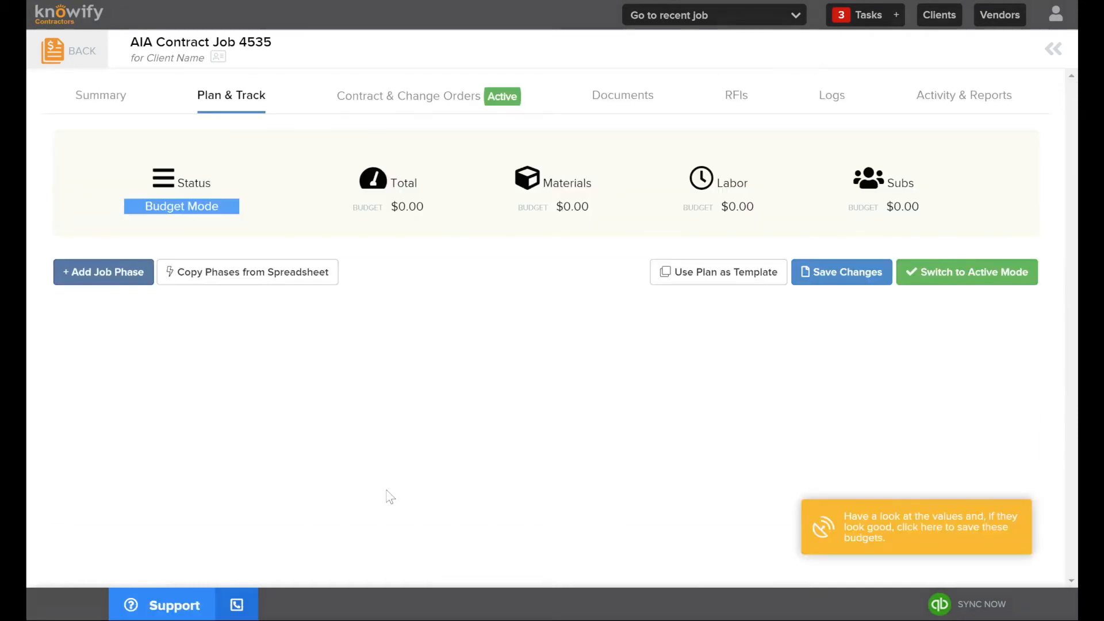
pyautogui.scroll(-4, 395, 476)
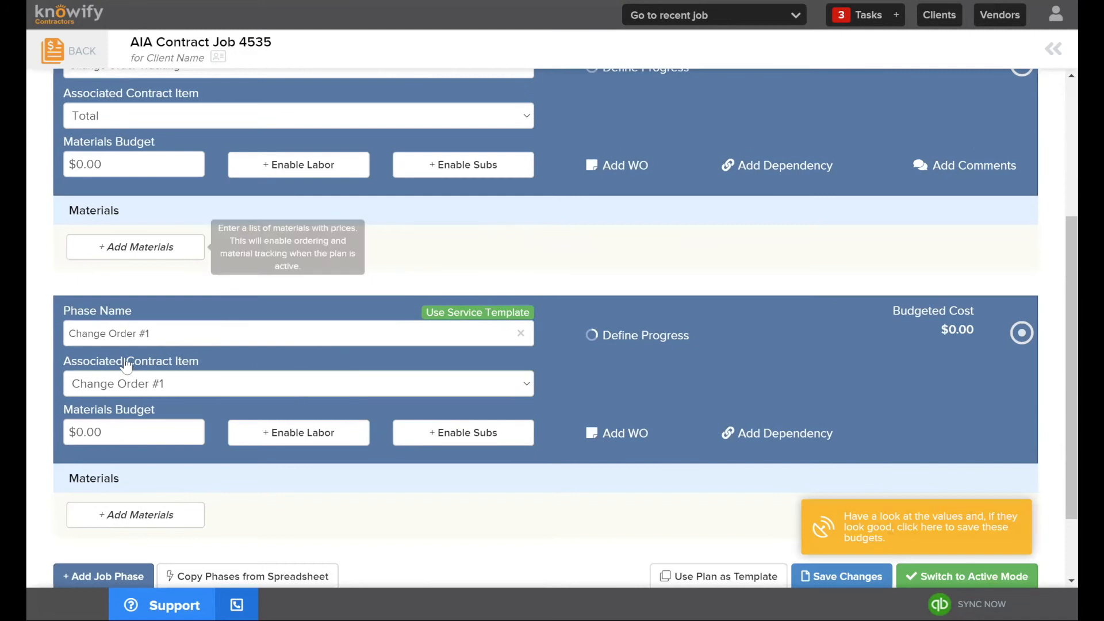
pyautogui.scroll(-1, 190, 341)
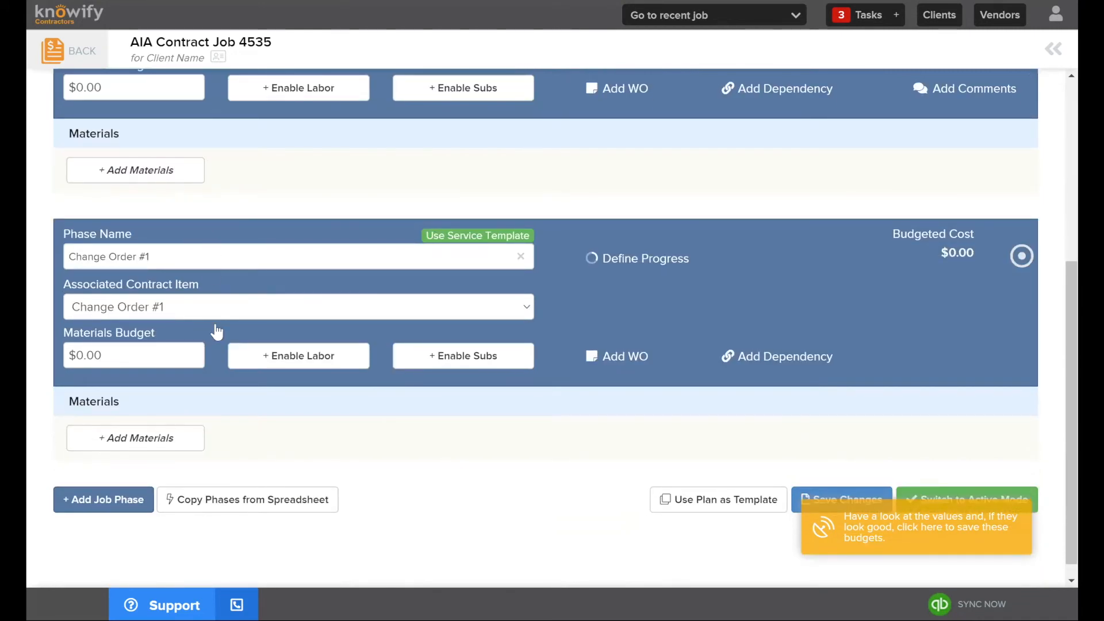
pyautogui.moveTo(65, 287); pyautogui.dragTo(205, 290)
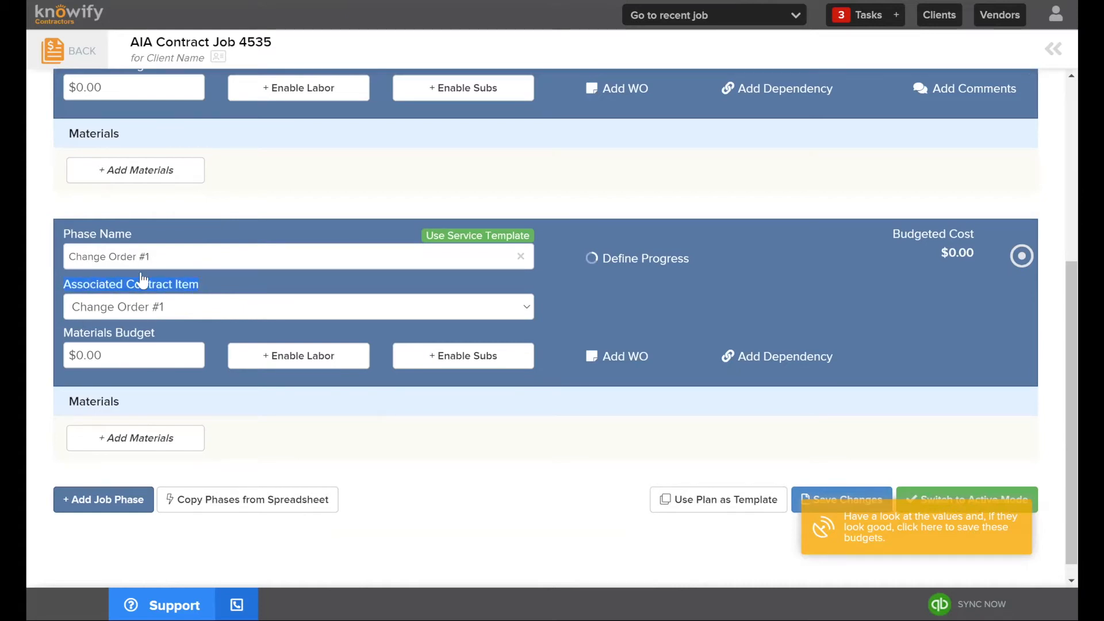
pyautogui.click(1000, 492)
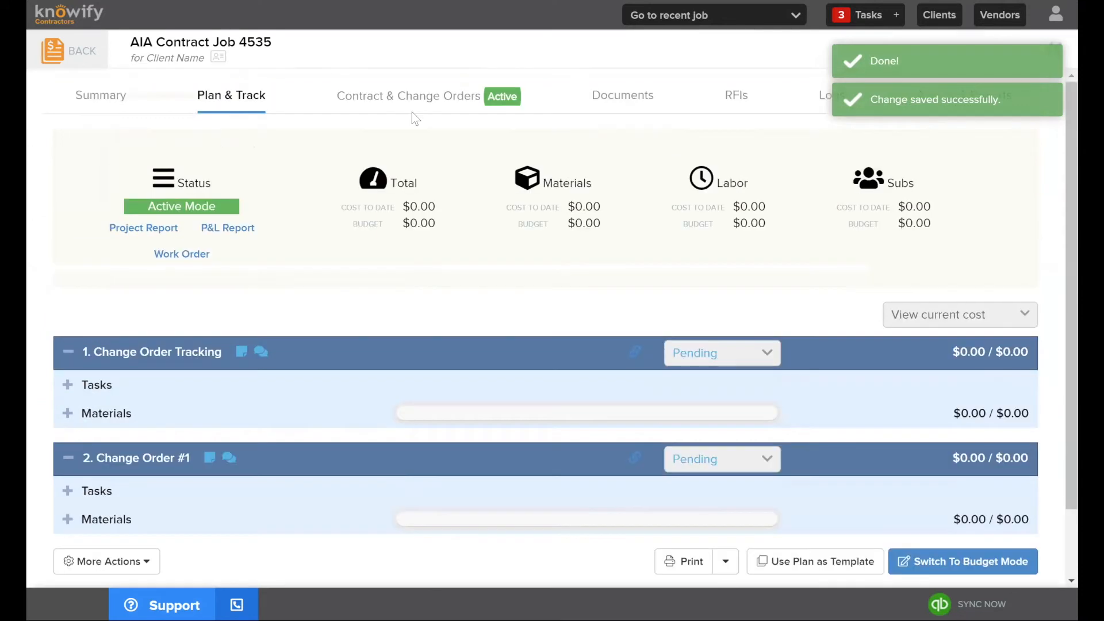
# Start an invoice from the contract of AIA Contract Job 4535 and set the billing period's last date to September 23, 2020.
pyautogui.click(423, 97)
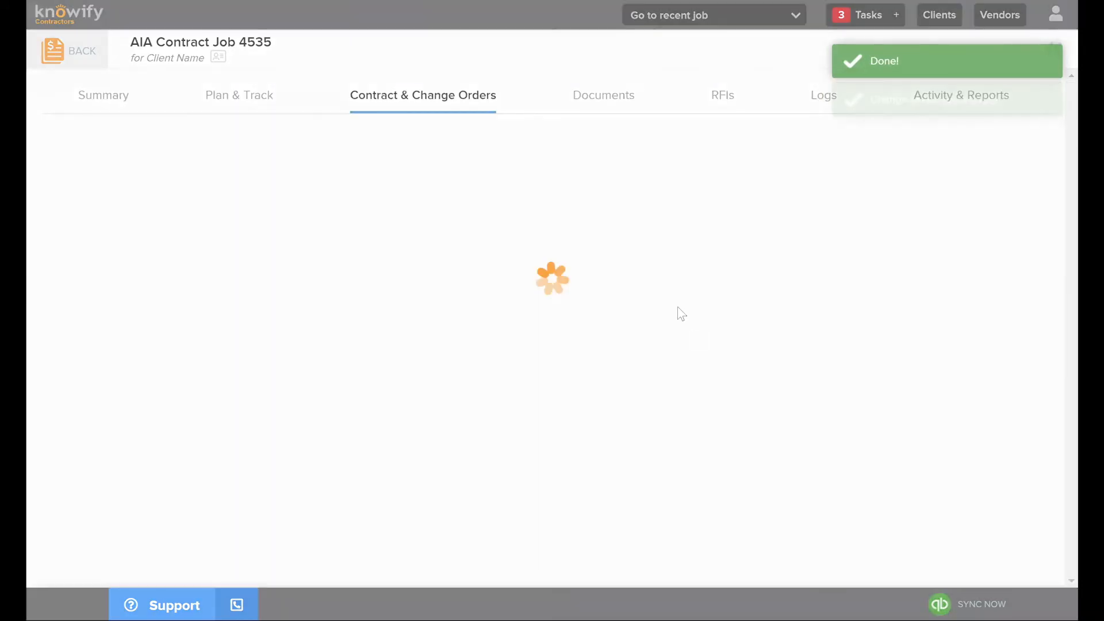
pyautogui.scroll(-3, 592, 319)
pyautogui.scroll(3, 592, 317)
pyautogui.click(845, 234)
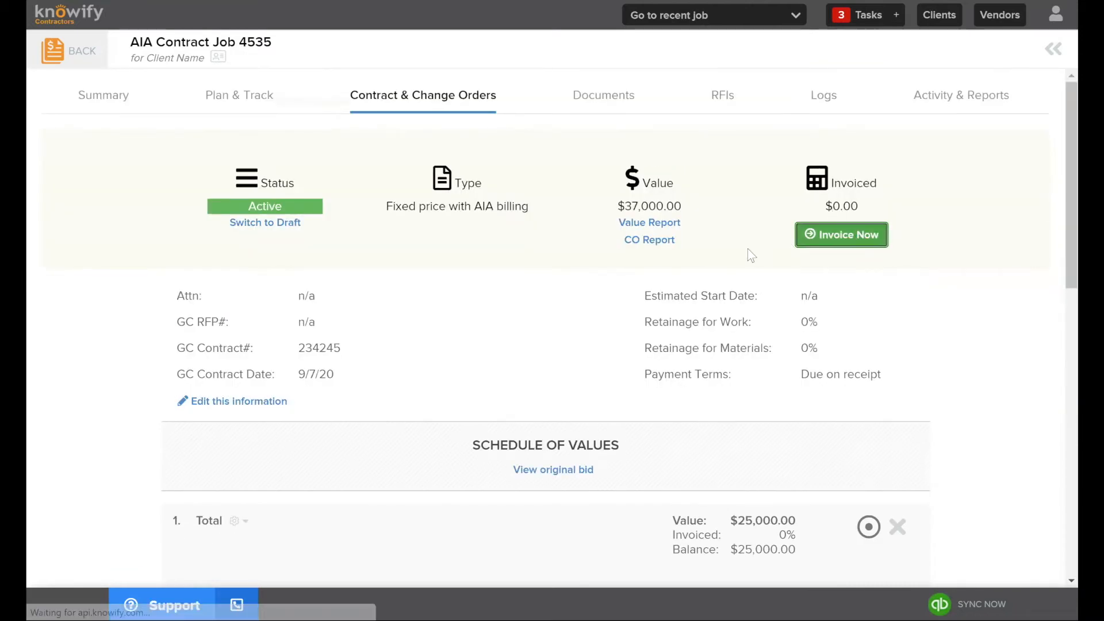
pyautogui.click(213, 263)
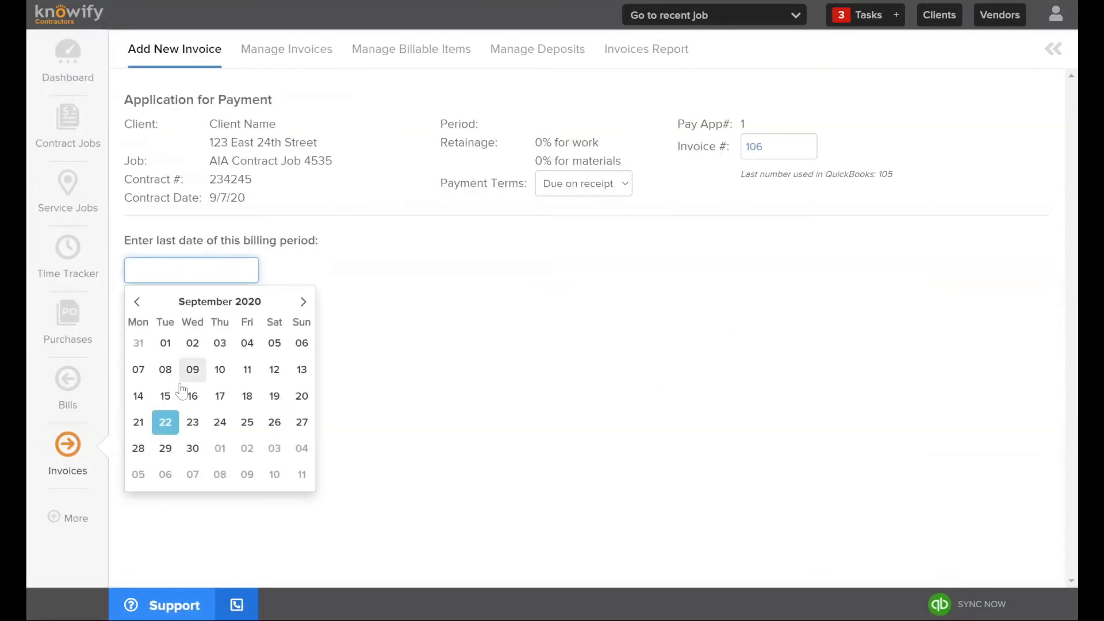
pyautogui.click(165, 395)
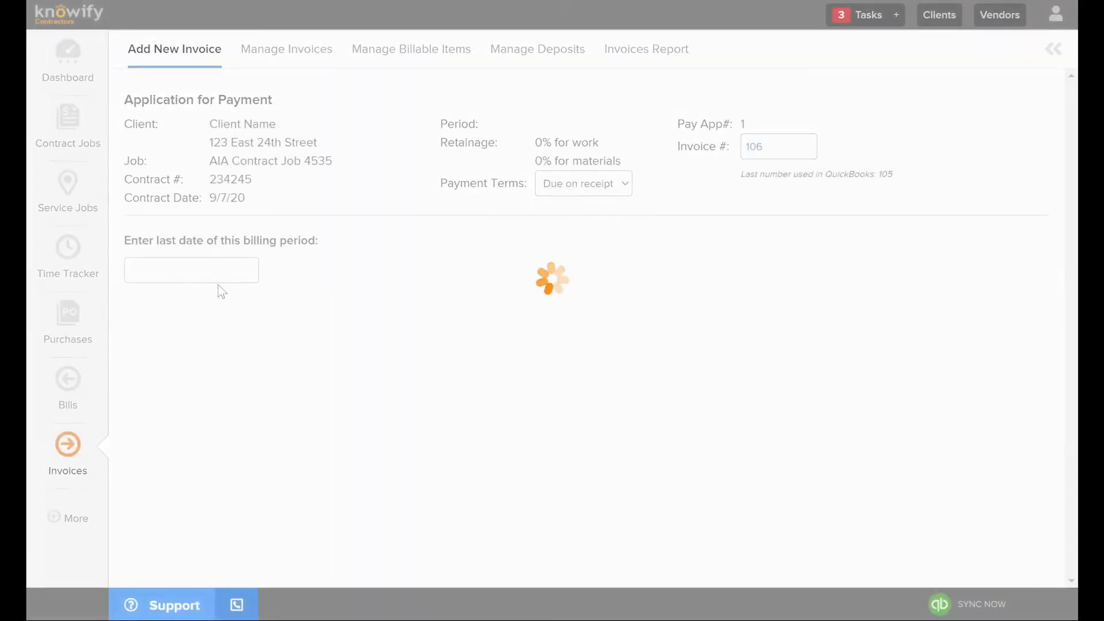
pyautogui.click(217, 271)
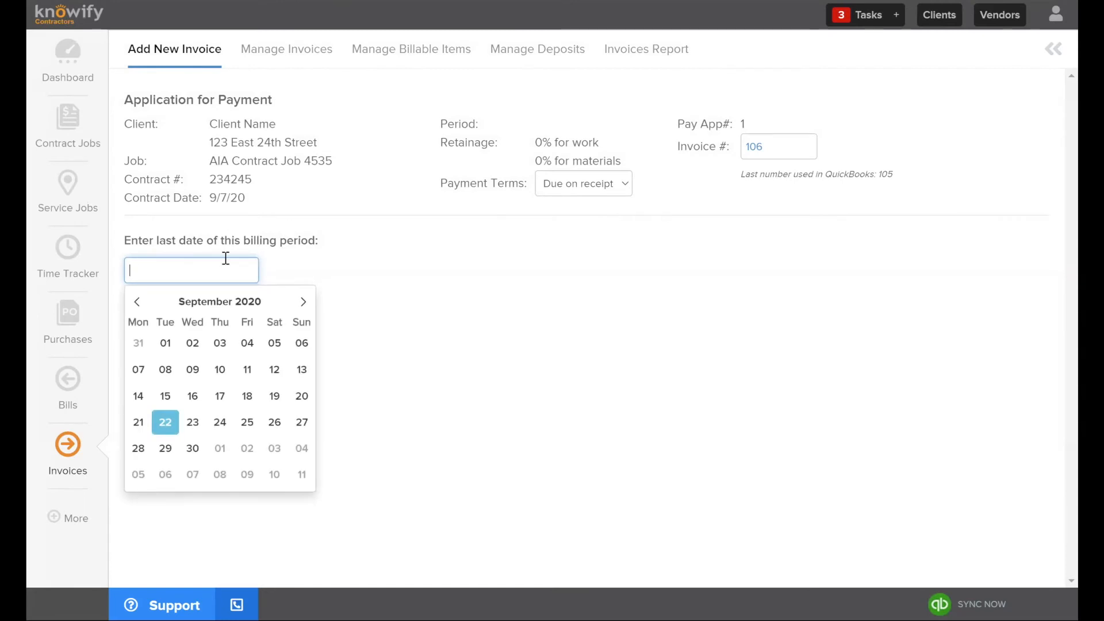
pyautogui.click(192, 422)
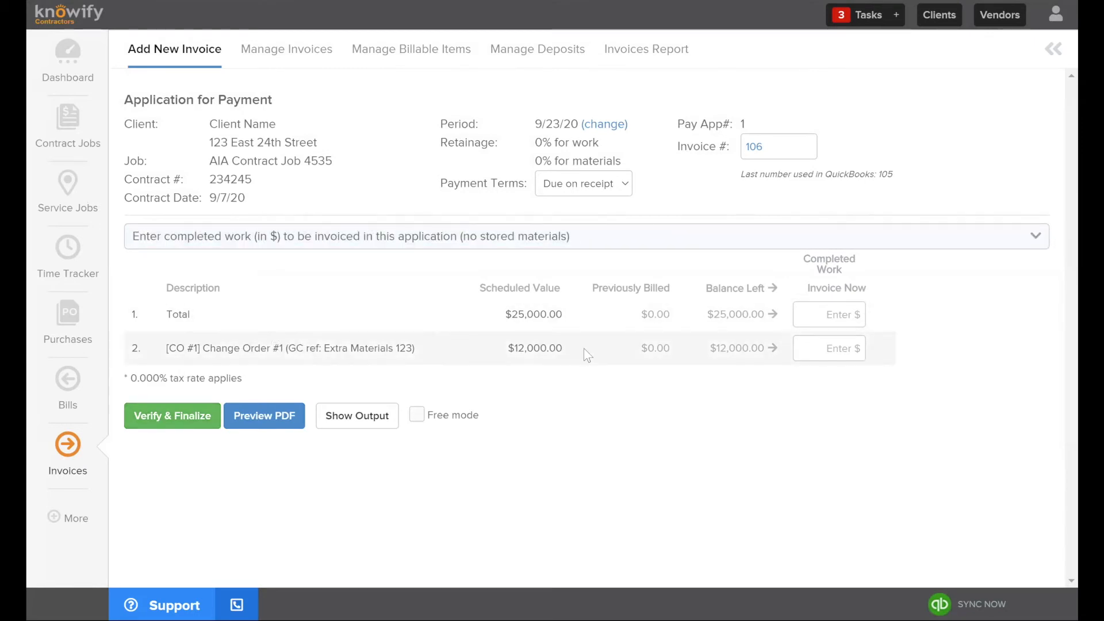
# Enter completed work to invoice now of $6,000 for Change Order #1 and $12,500 for the Total line.
pyautogui.click(824, 349)
pyautogui.write('6000')
pyautogui.click(832, 317)
pyautogui.write('12,500')
pyautogui.click(800, 491)
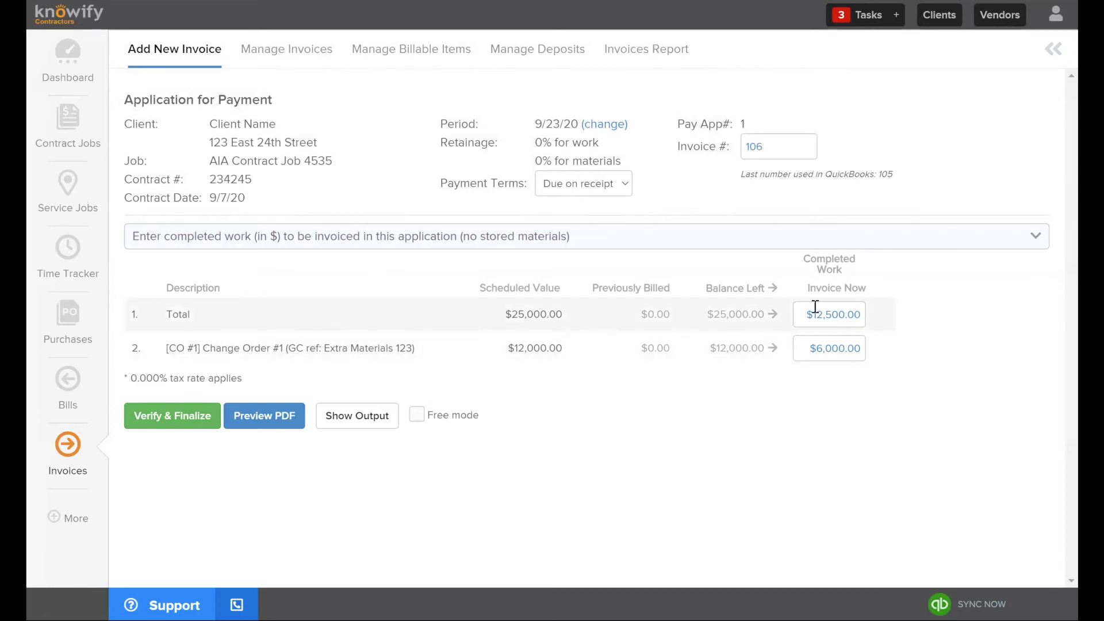
# Preview the Application for Payment PDF, examine its contract sums and change order summary, and close the preview.
pyautogui.click(279, 416)
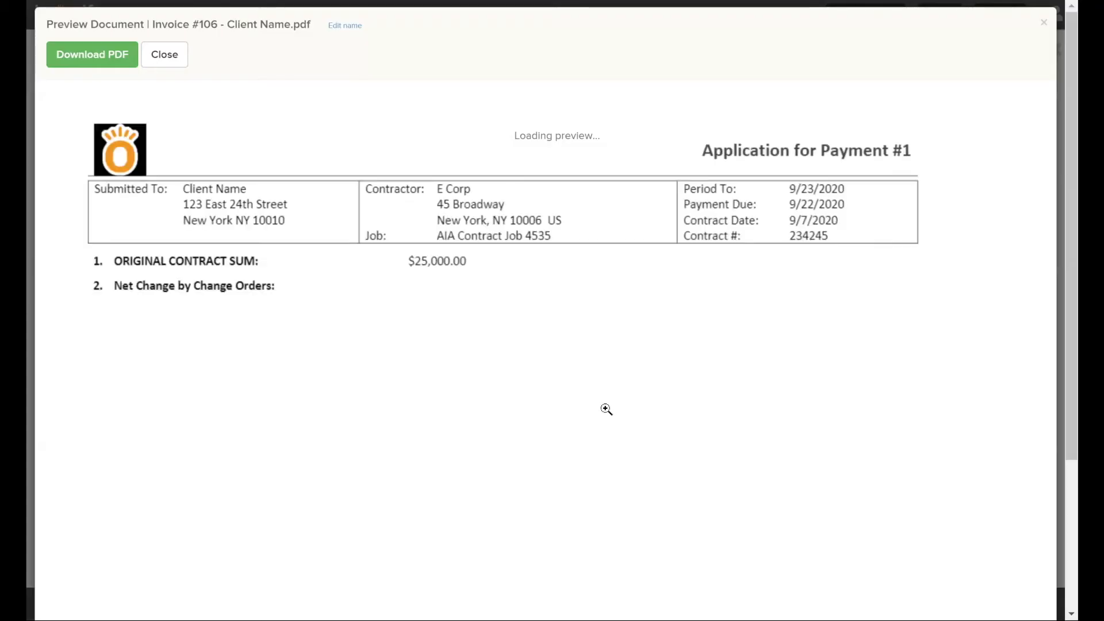
pyautogui.scroll(-1, 528, 422)
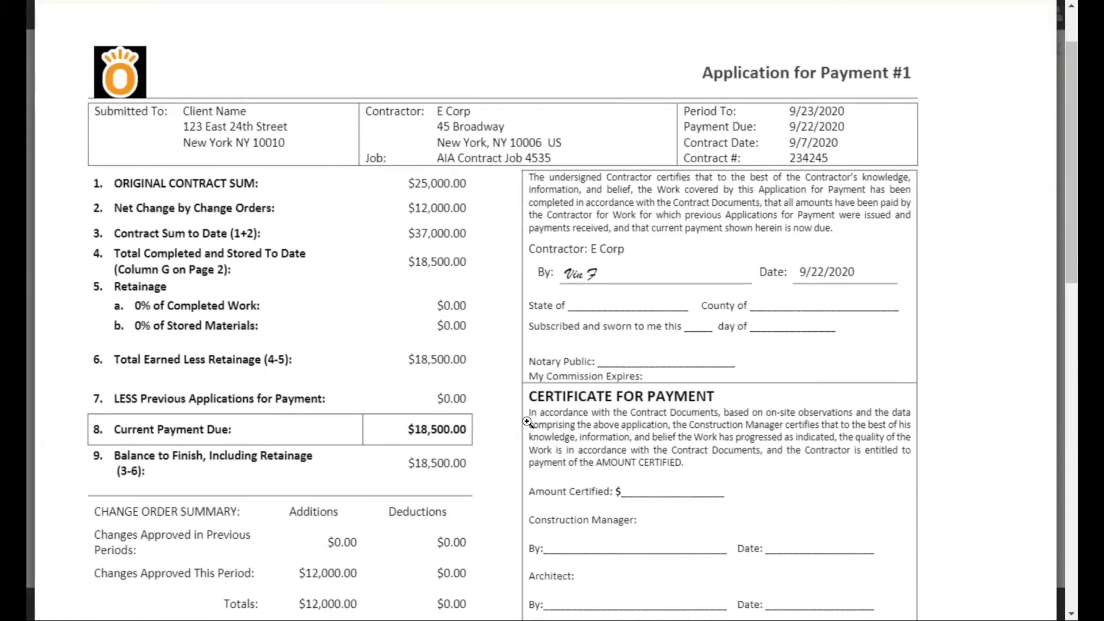
pyautogui.scroll(-1, 526, 320)
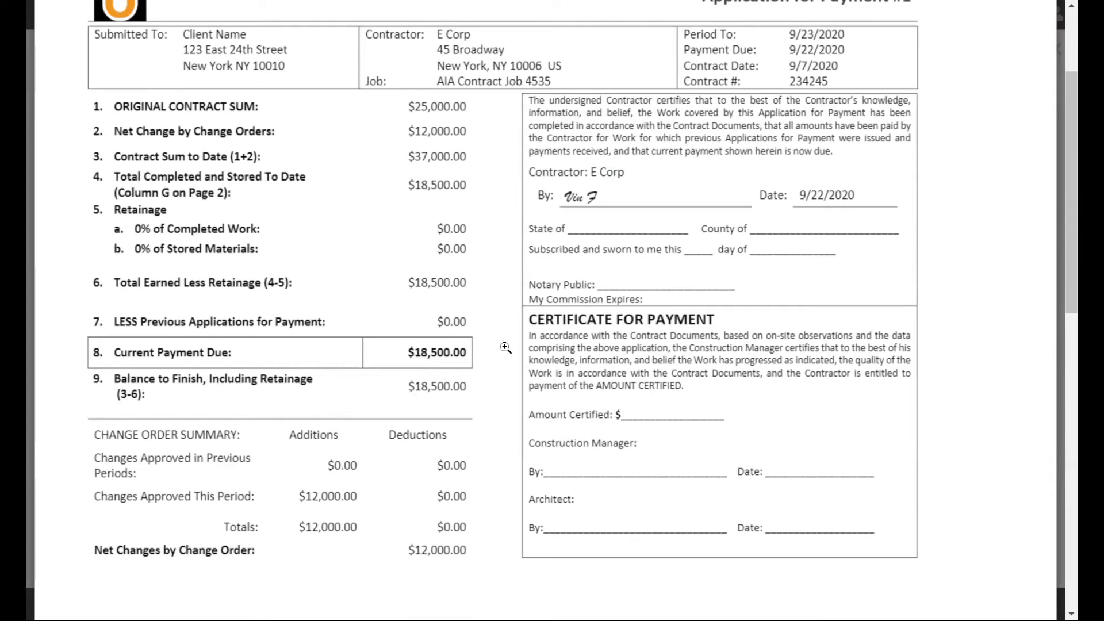
pyautogui.scroll(-10, 505, 348)
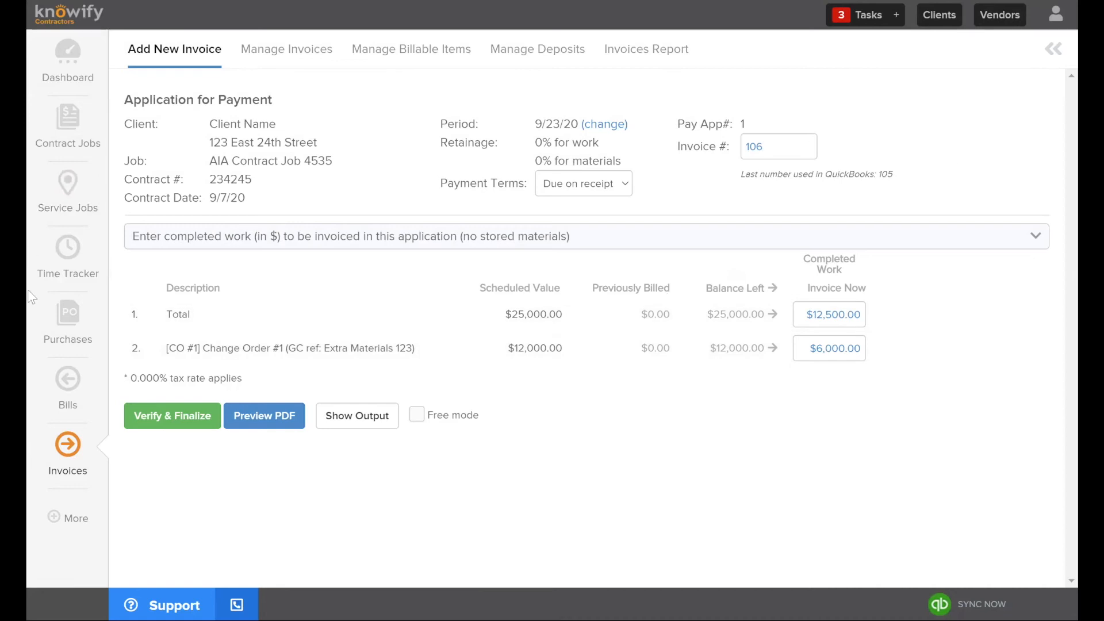
# Open the contract of the job "Contract Job - Change Order Management" and start an invoice for it.
pyautogui.click(74, 138)
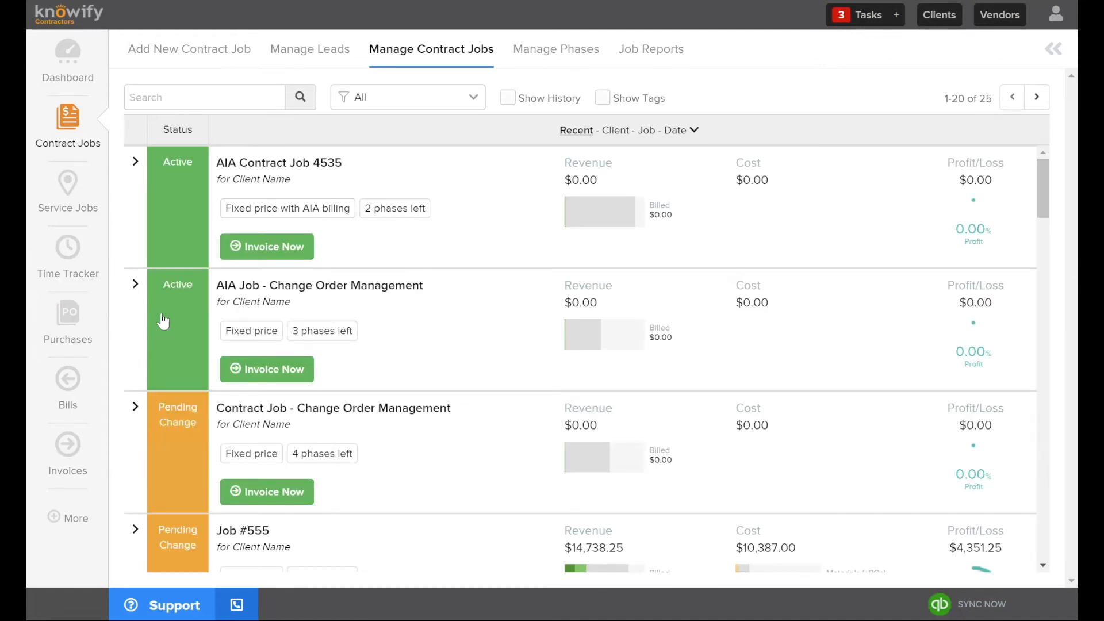
pyautogui.click(165, 428)
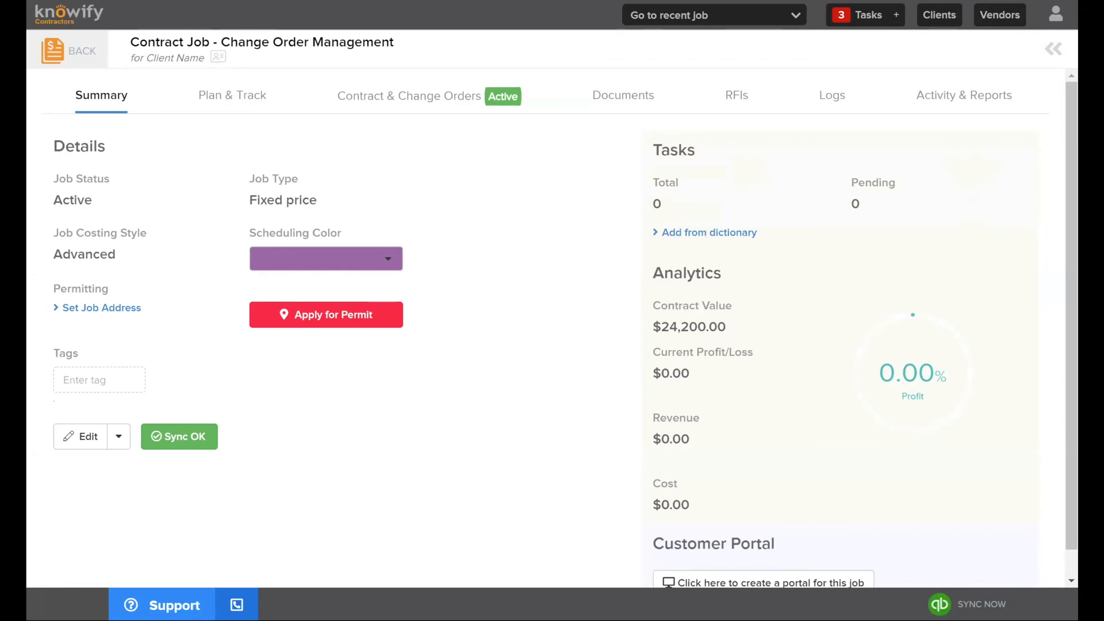
pyautogui.click(409, 96)
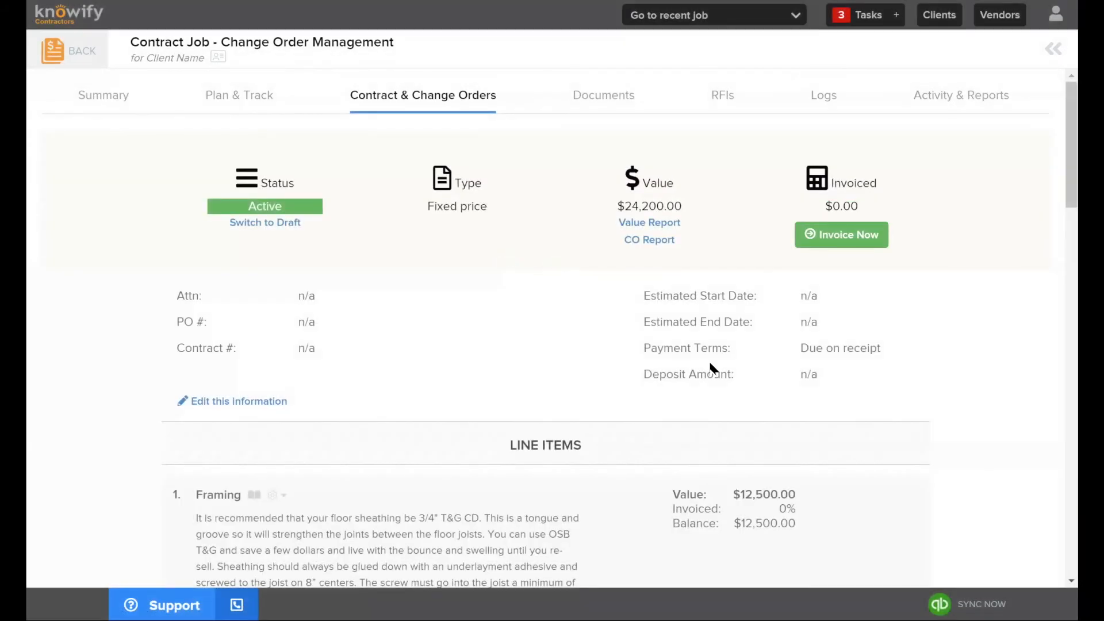
pyautogui.click(872, 230)
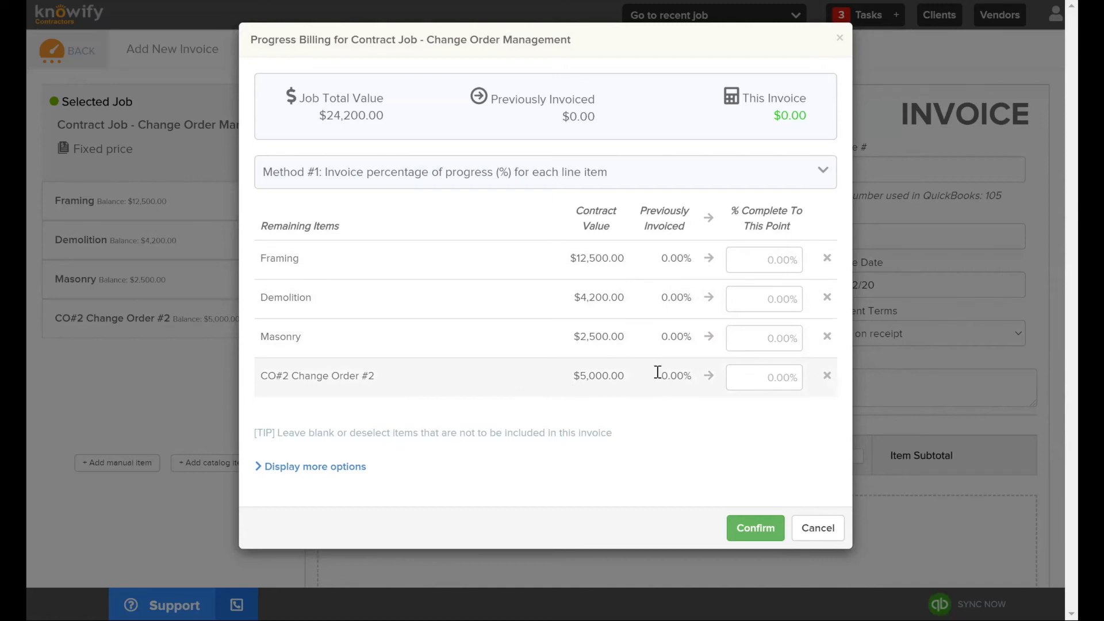
# Try the invoicing method for a certain amount ($) per line item, and return to percentage of progress (%) for each line item.
pyautogui.click(472, 165)
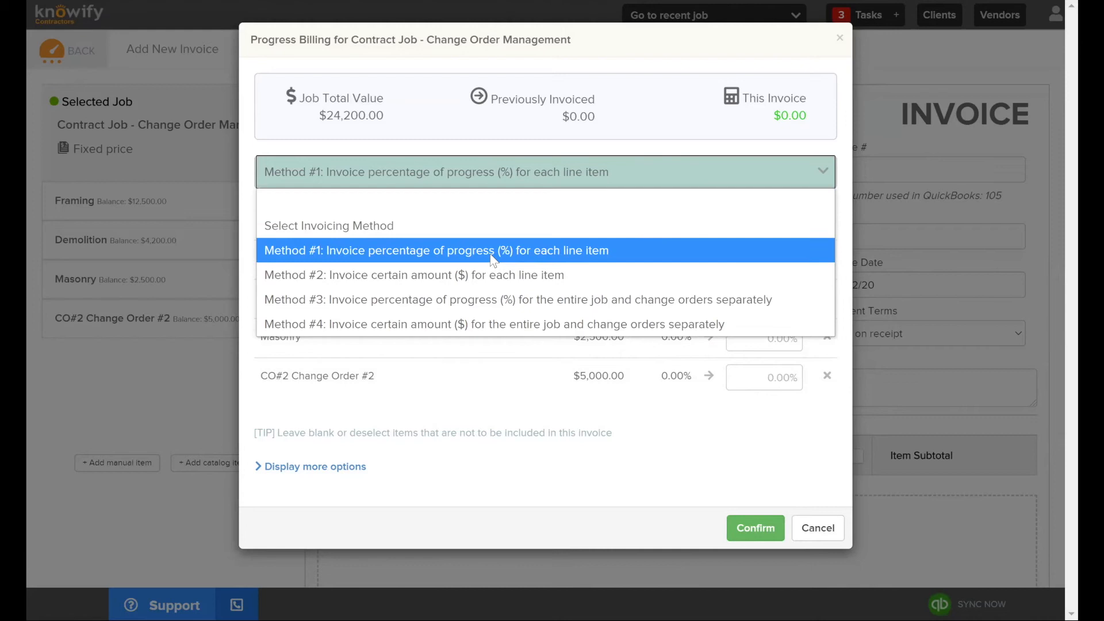
pyautogui.click(482, 275)
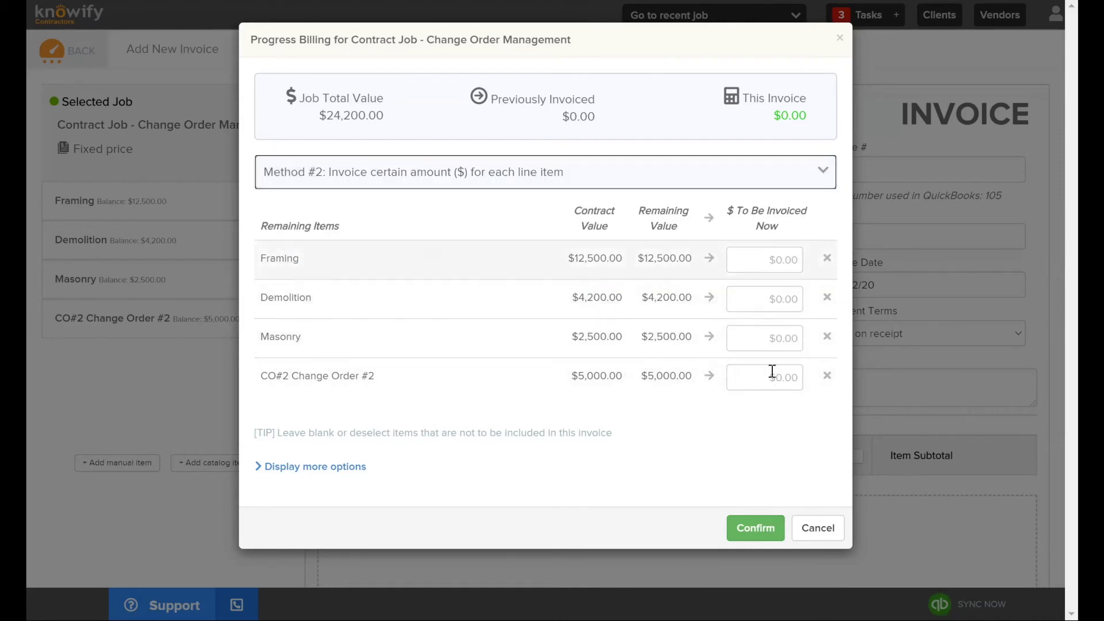
pyautogui.click(655, 171)
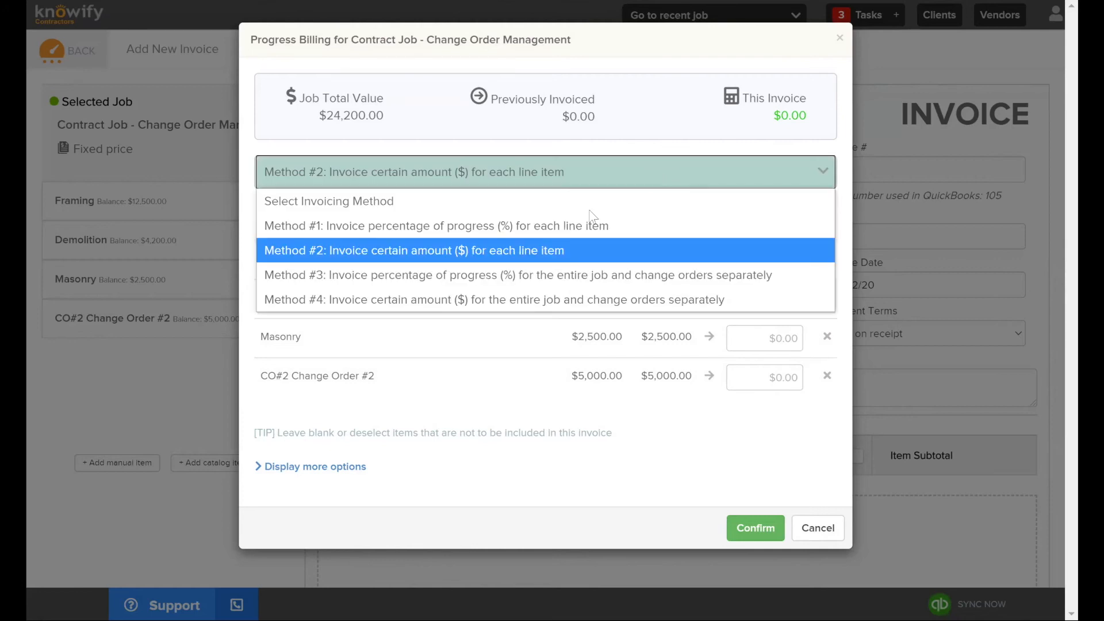
pyautogui.click(563, 225)
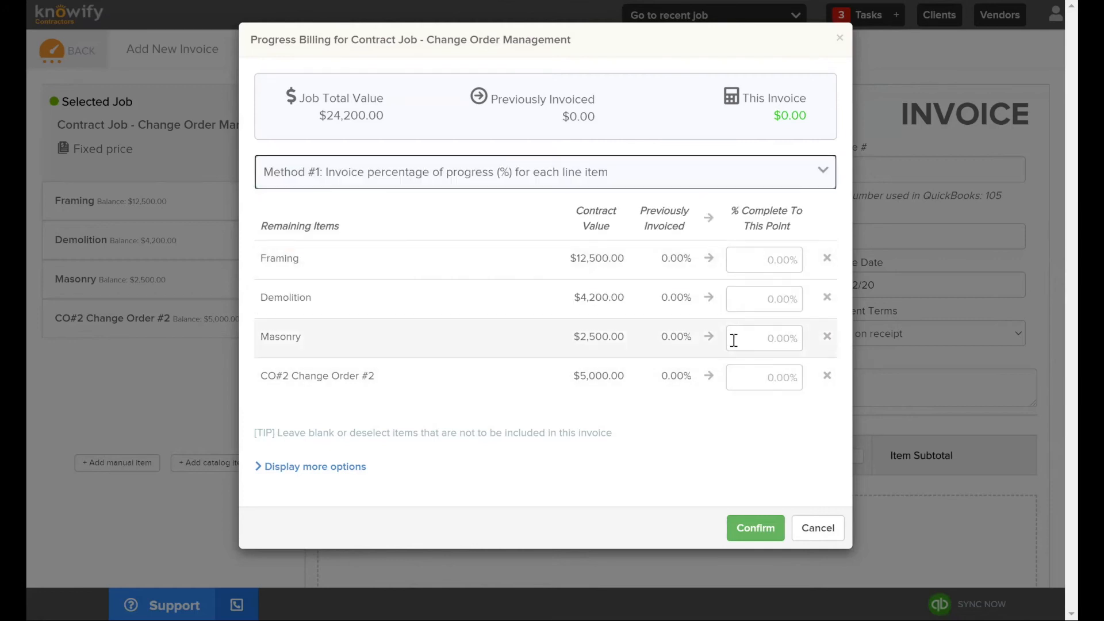
# Bill Masonry at 100% and CO#2 Change Order #2 at 50% complete, and confirm the progress billing.
pyautogui.click(710, 339)
pyautogui.click(756, 379)
pyautogui.write('50')
pyautogui.click(598, 440)
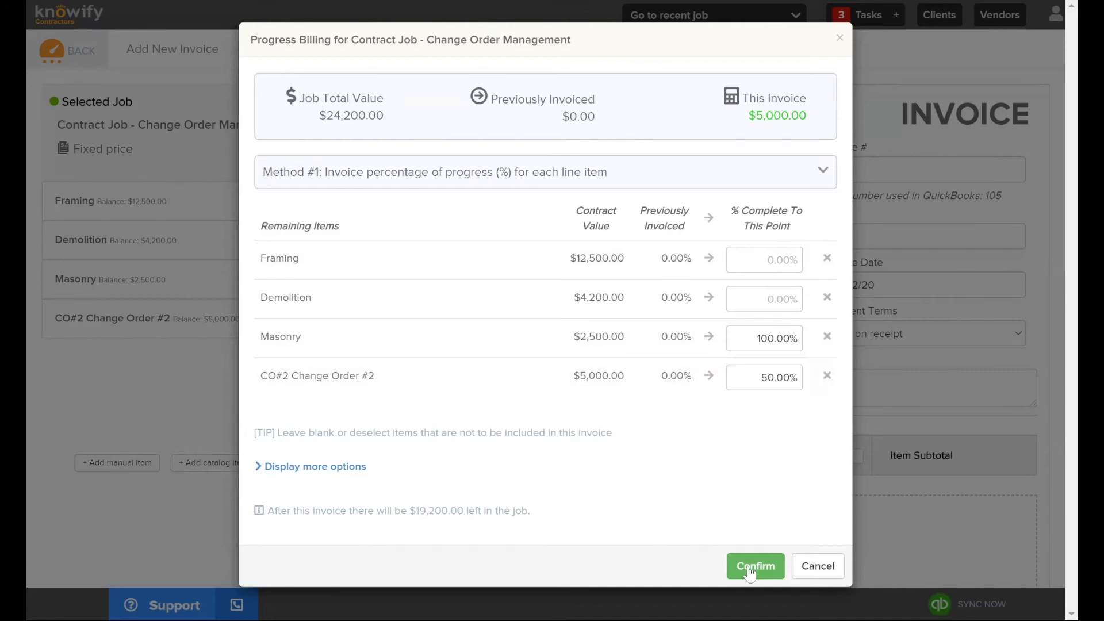
pyautogui.click(757, 567)
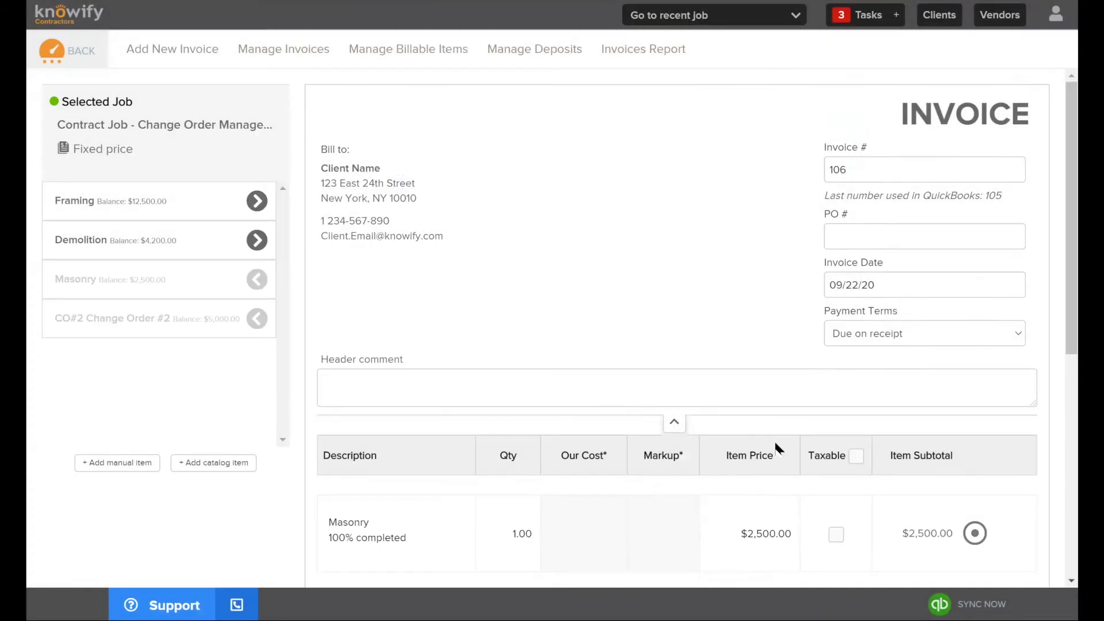
# Replace the description of the CO#2 invoice line with "Change Order - For More Materials".
pyautogui.scroll(-3, 774, 439)
pyautogui.scroll(-2, 588, 498)
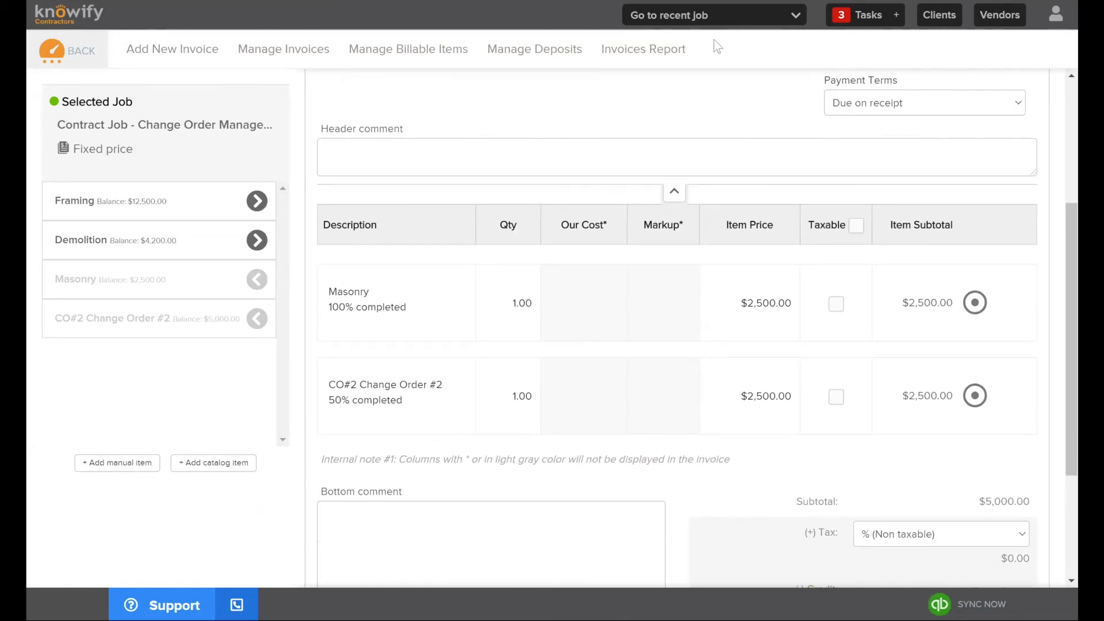
pyautogui.click(429, 395)
pyautogui.moveTo(429, 398); pyautogui.dragTo(315, 406)
pyautogui.press('BackSpace')
pyautogui.press('BackSpace')
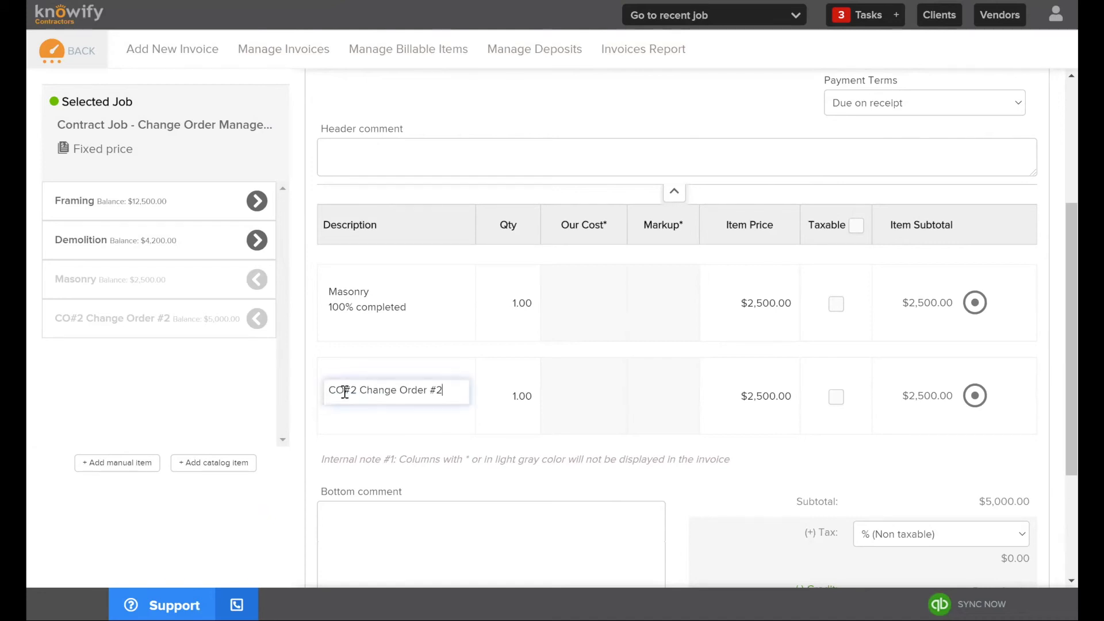
pyautogui.moveTo(444, 391); pyautogui.dragTo(297, 397)
pyautogui.write('Change Order')
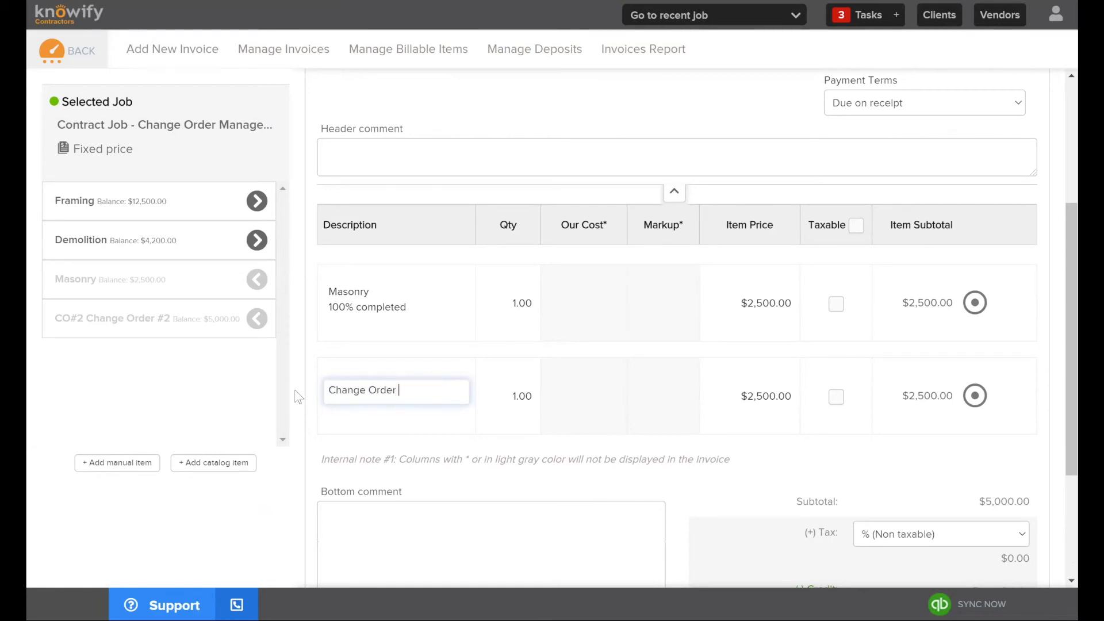
pyautogui.write(' - For More Materials')
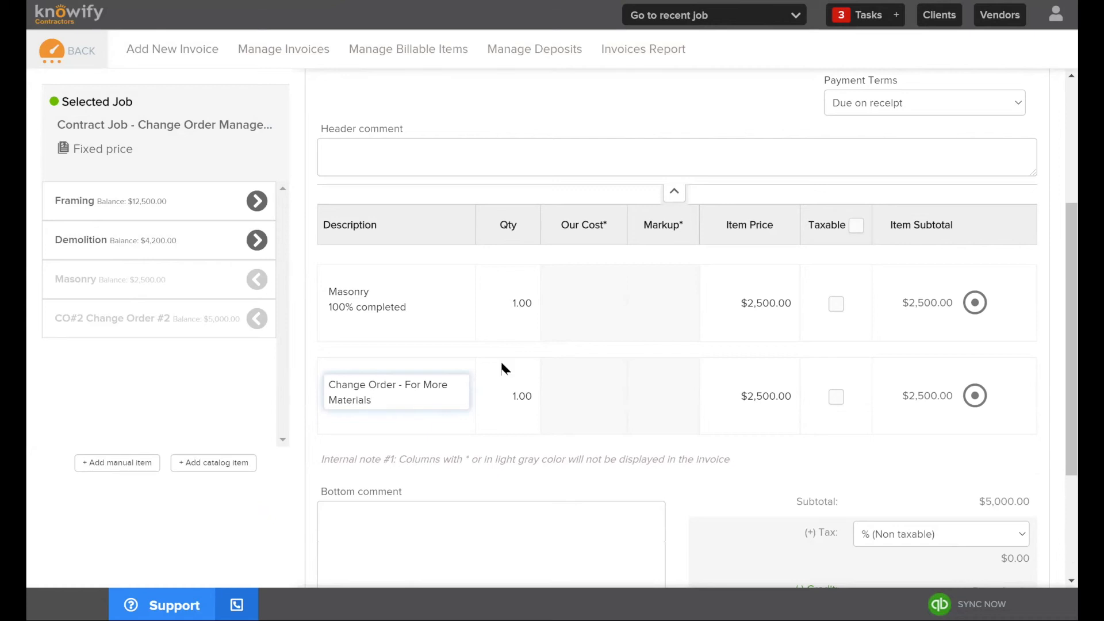
pyautogui.click(590, 355)
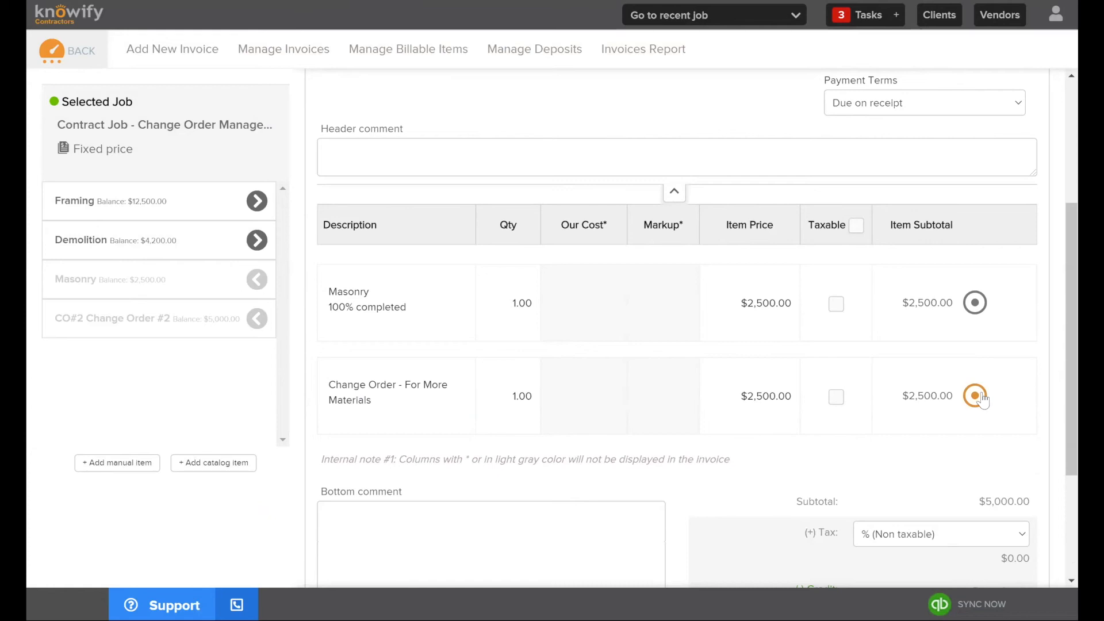
# Group the Masonry and change order invoice lines under a heading described as "Total Price".
pyautogui.moveTo(981, 399); pyautogui.dragTo(423, 290)
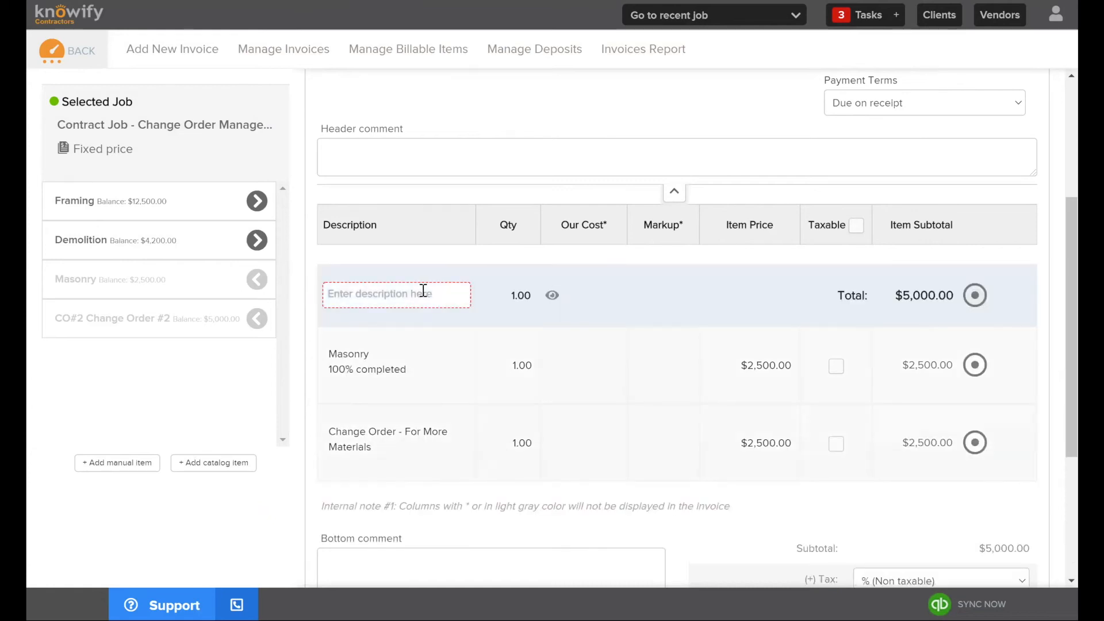
pyautogui.write('Total Price')
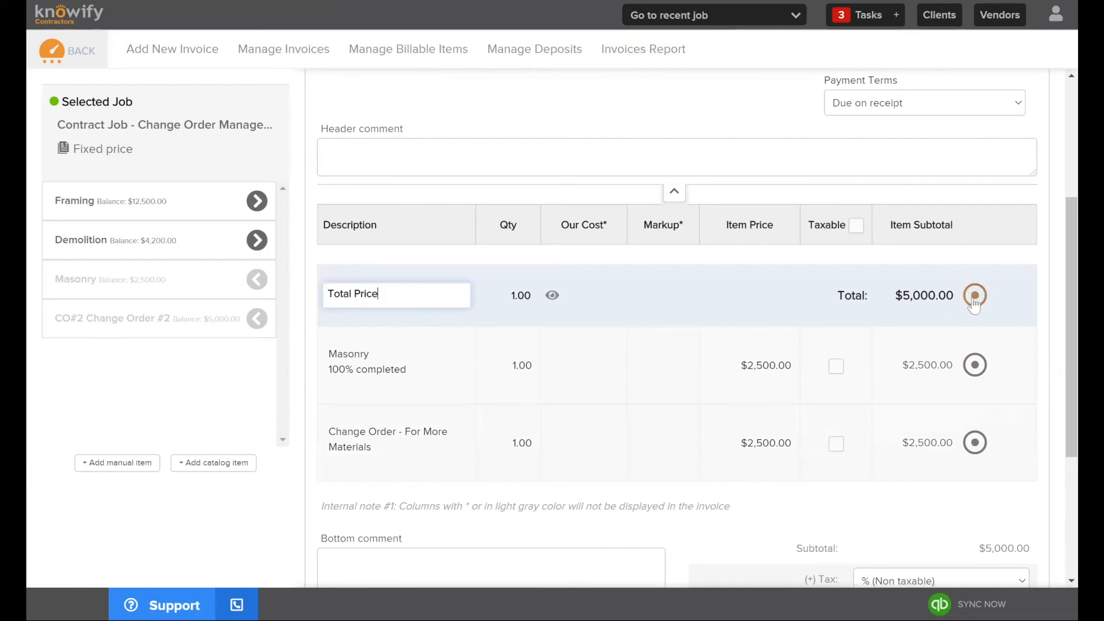
pyautogui.click(975, 443)
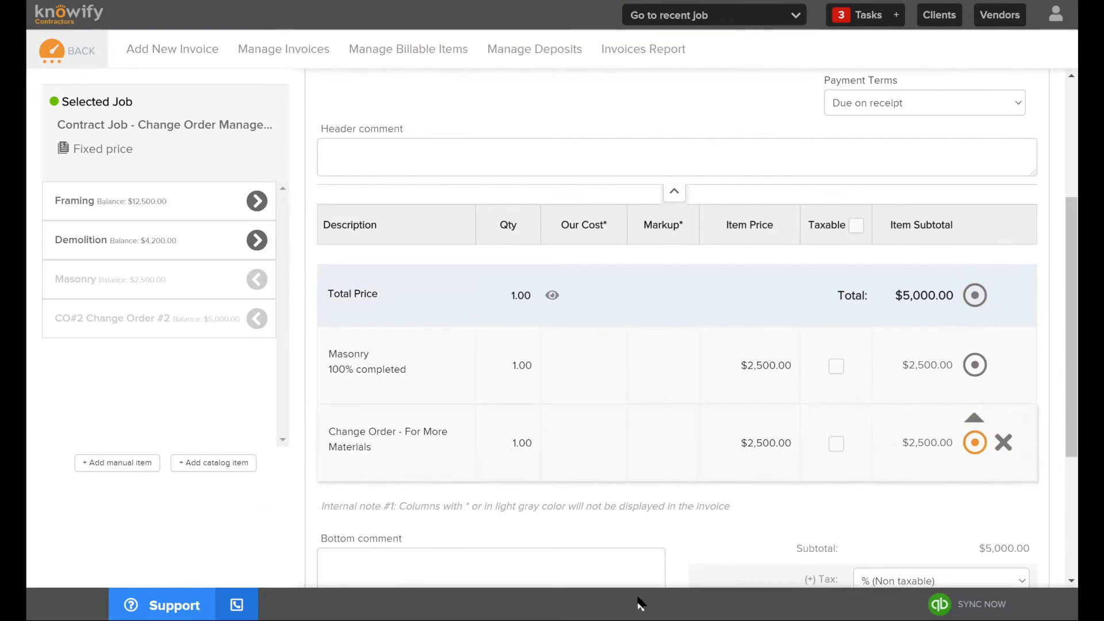
pyautogui.click(340, 368)
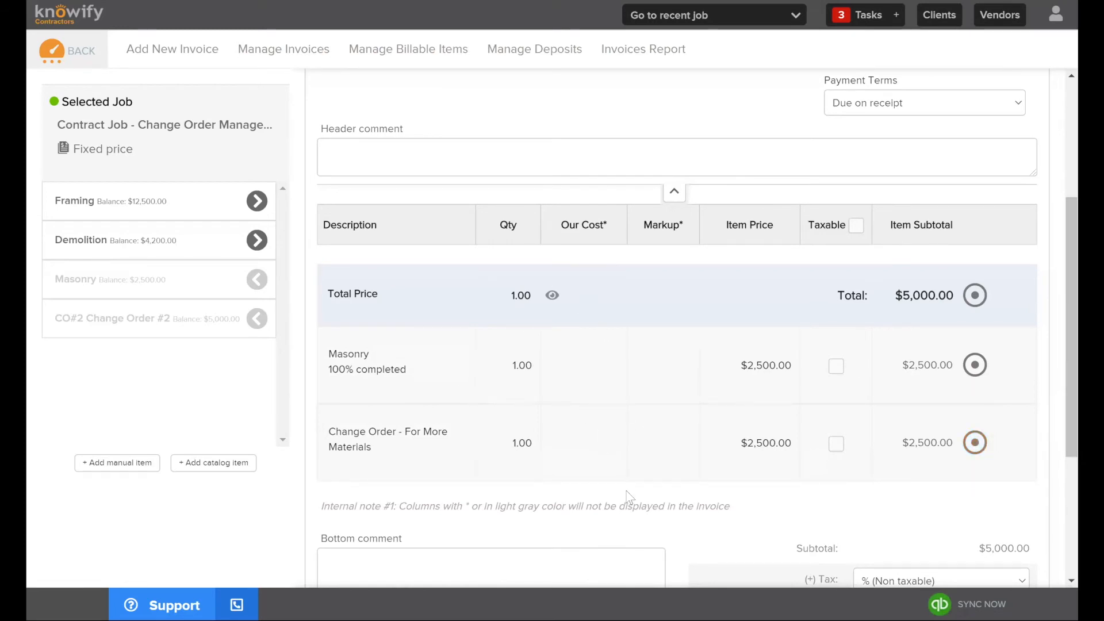
# Preview the invoice document and examine how the grouped Masonry and change order items are presented to the client.
pyautogui.scroll(-5, 628, 493)
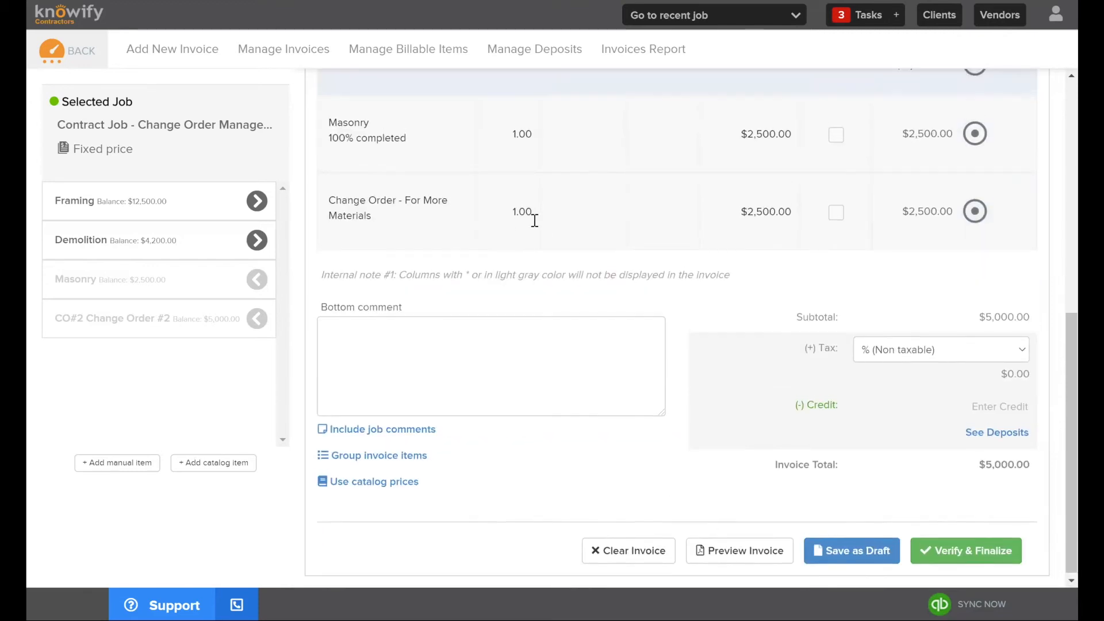
pyautogui.scroll(3, 551, 201)
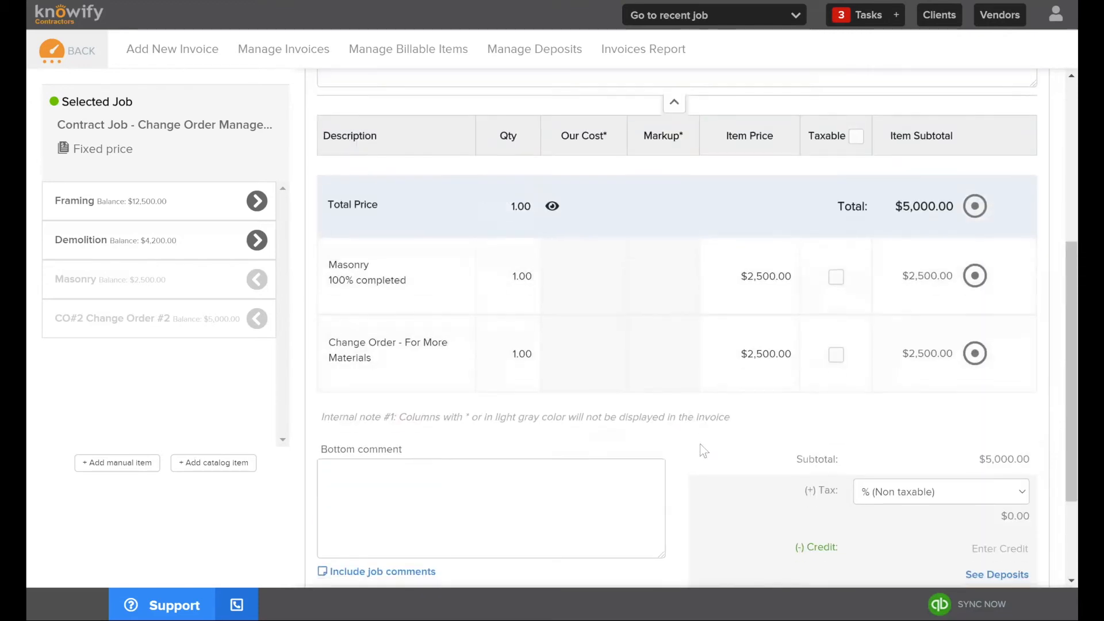
pyautogui.scroll(-3, 690, 403)
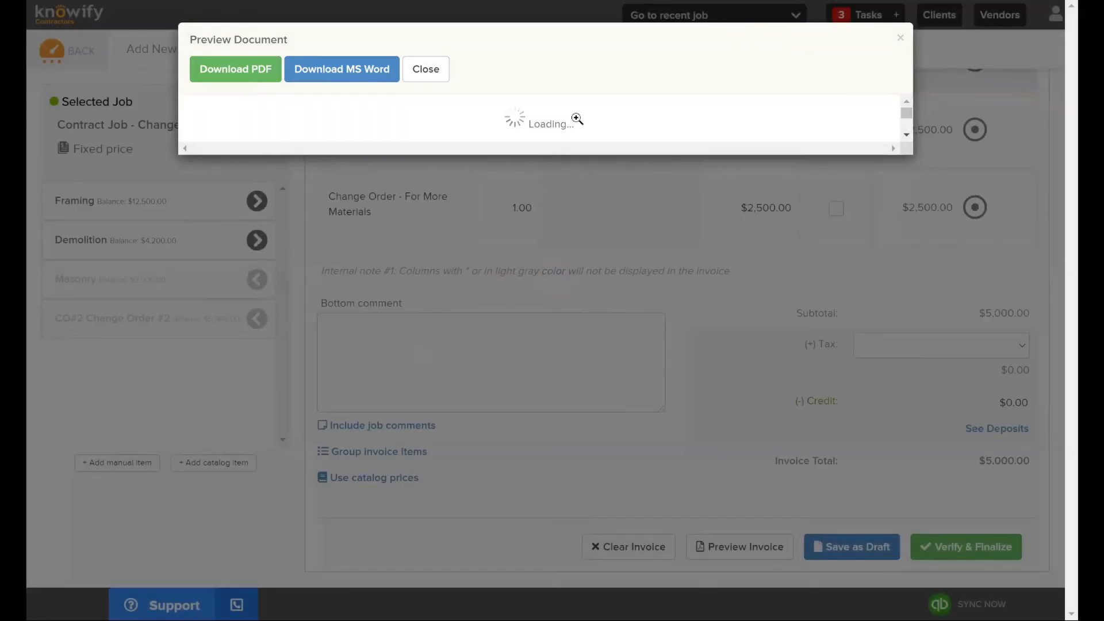
pyautogui.scroll(-3, 761, 404)
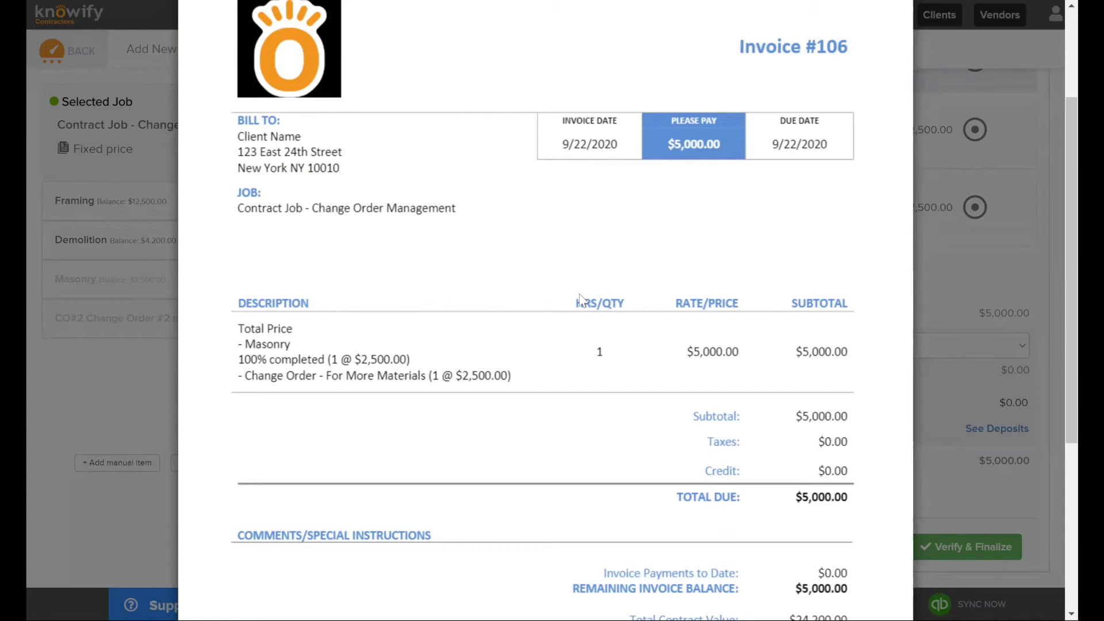
pyautogui.click(844, 318)
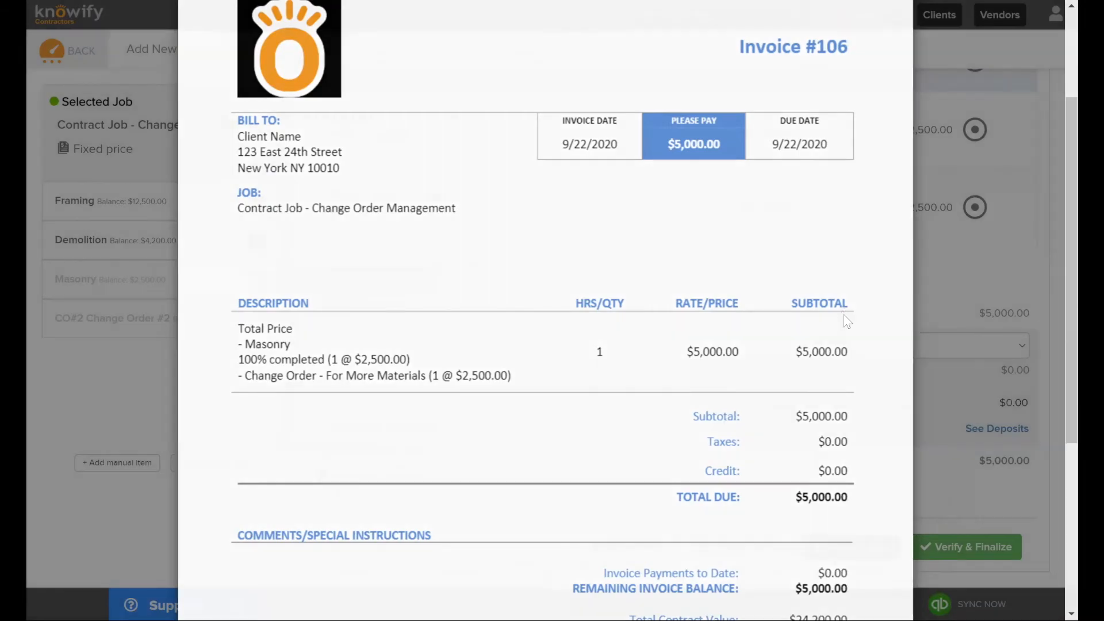
# Go to the contract jobs list and review the status filter options, the job status labels and the first job's revenue breakdown.
pyautogui.scroll(10, 576, 285)
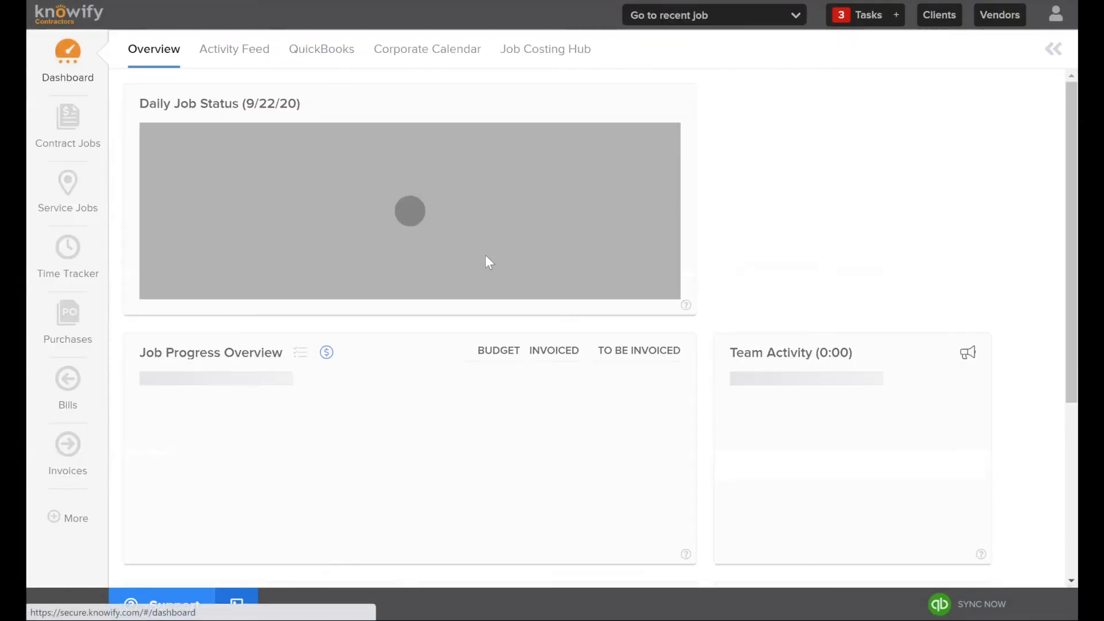
pyautogui.click(80, 125)
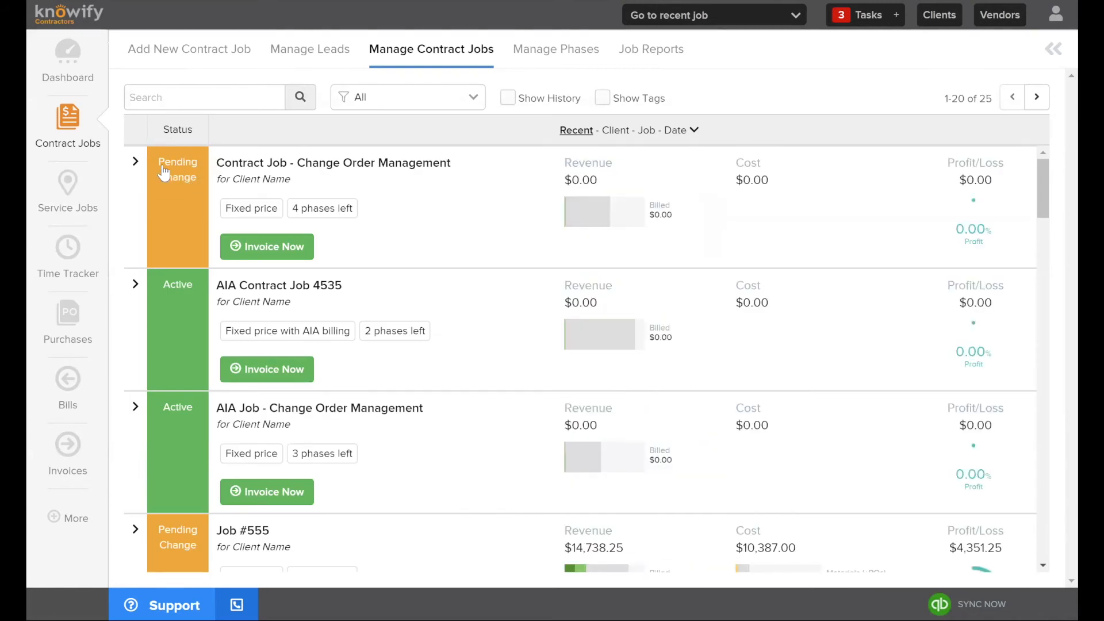
pyautogui.click(413, 104)
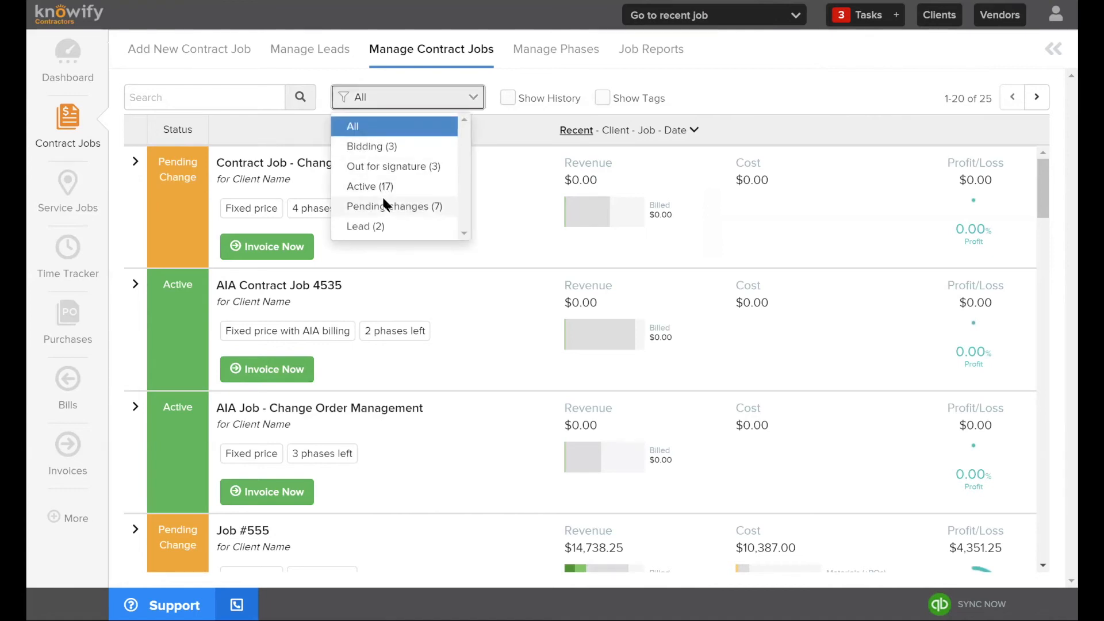
pyautogui.click(414, 98)
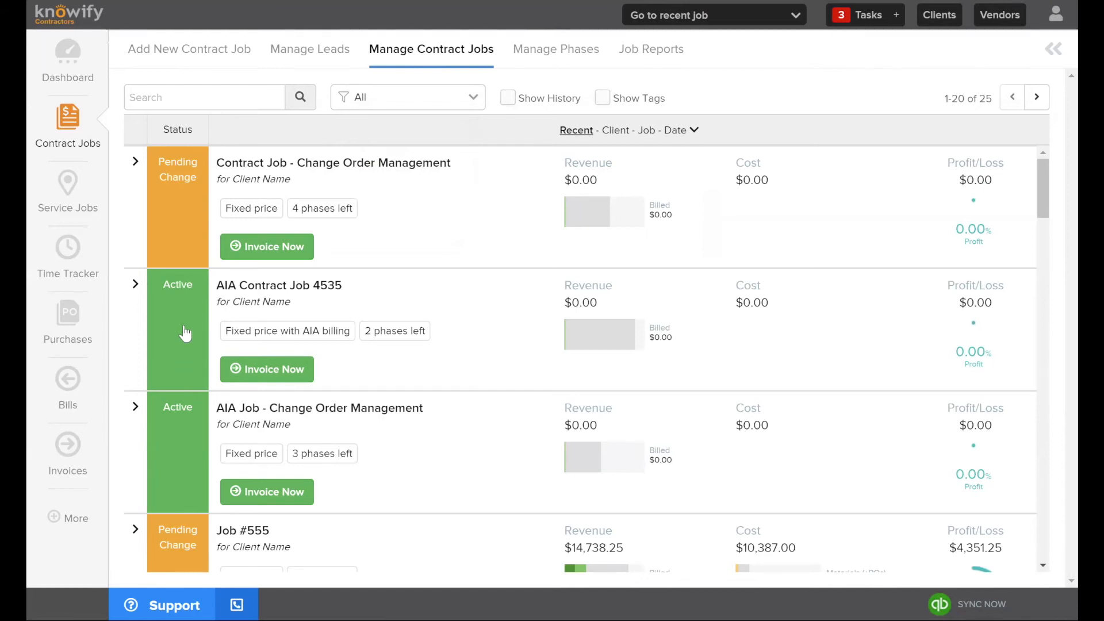
pyautogui.scroll(-1, 165, 202)
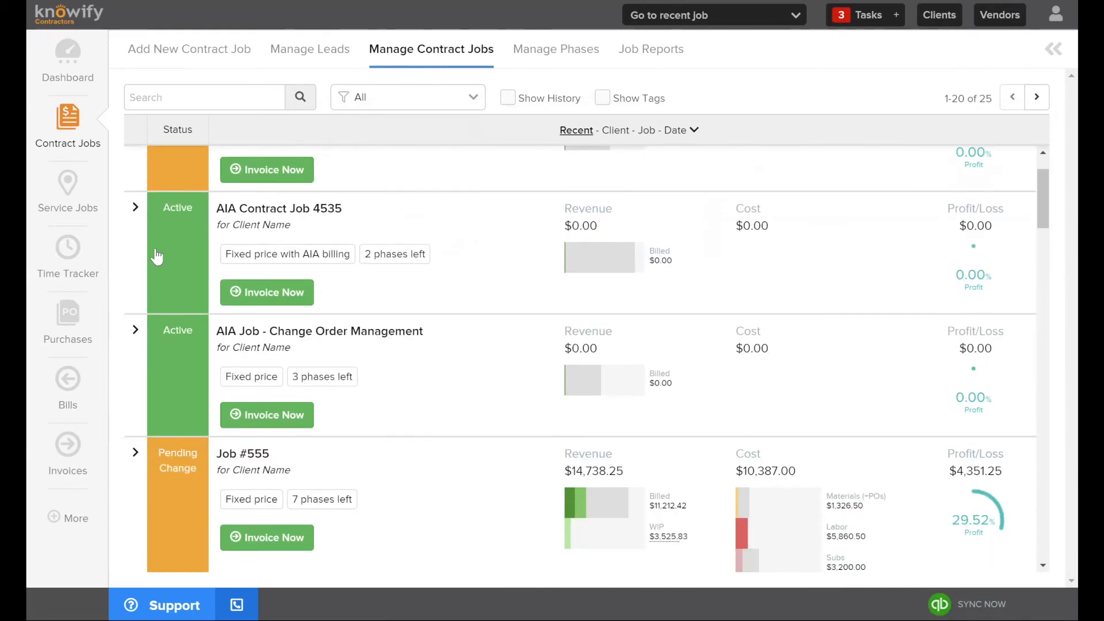
pyautogui.scroll(1, 153, 254)
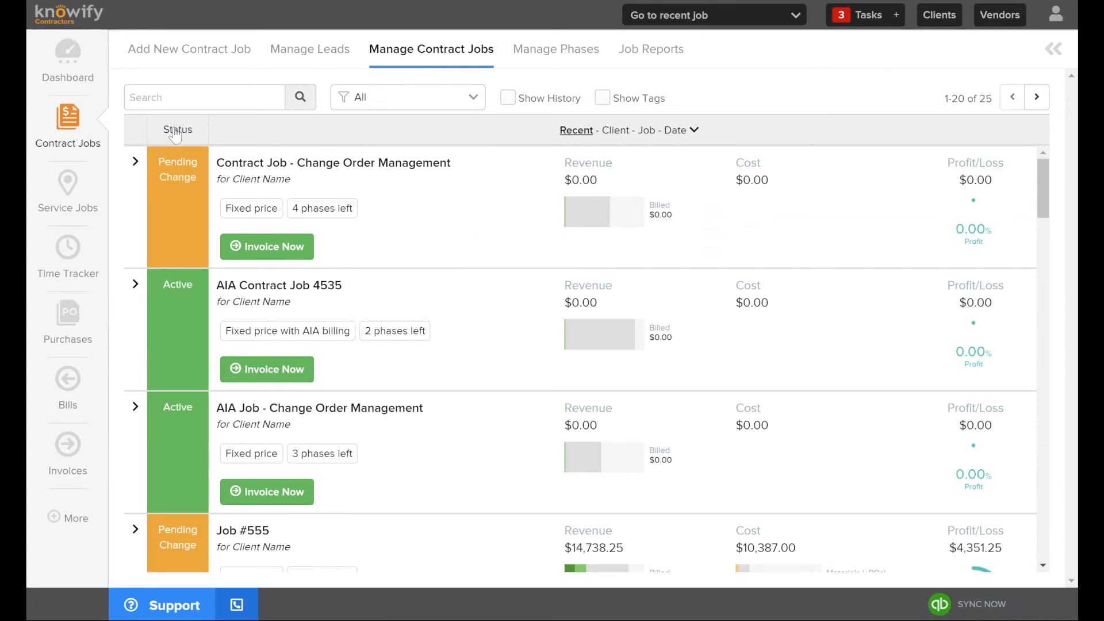
pyautogui.click(628, 222)
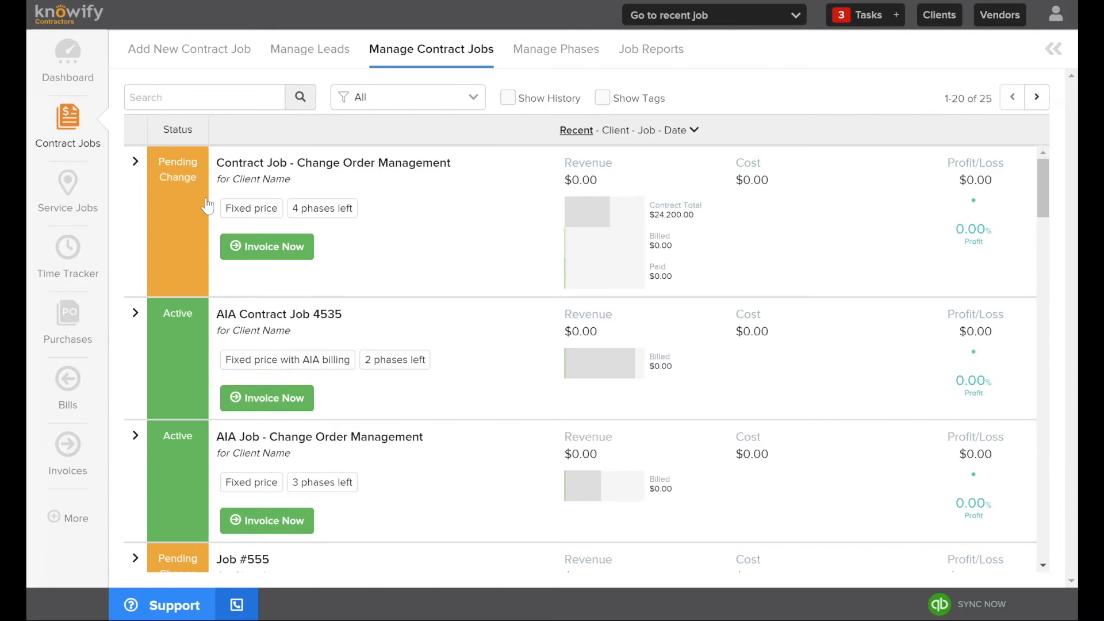
# Open the contract of Contract Job - Change Order Management and cancel the signature request for Change Order #1.
pyautogui.click(176, 205)
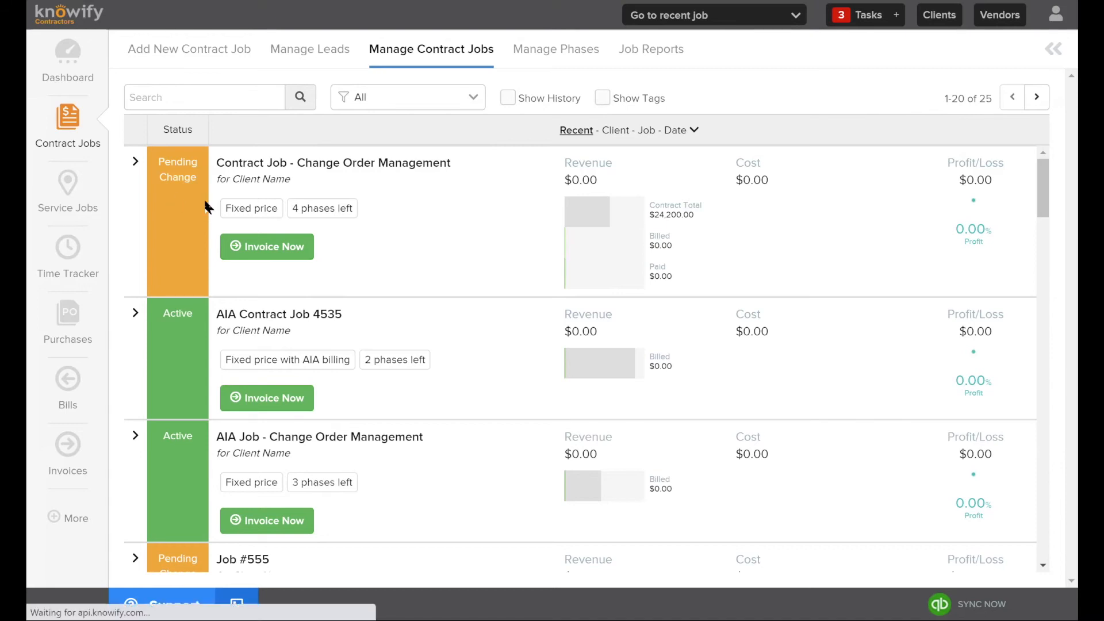
pyautogui.click(436, 98)
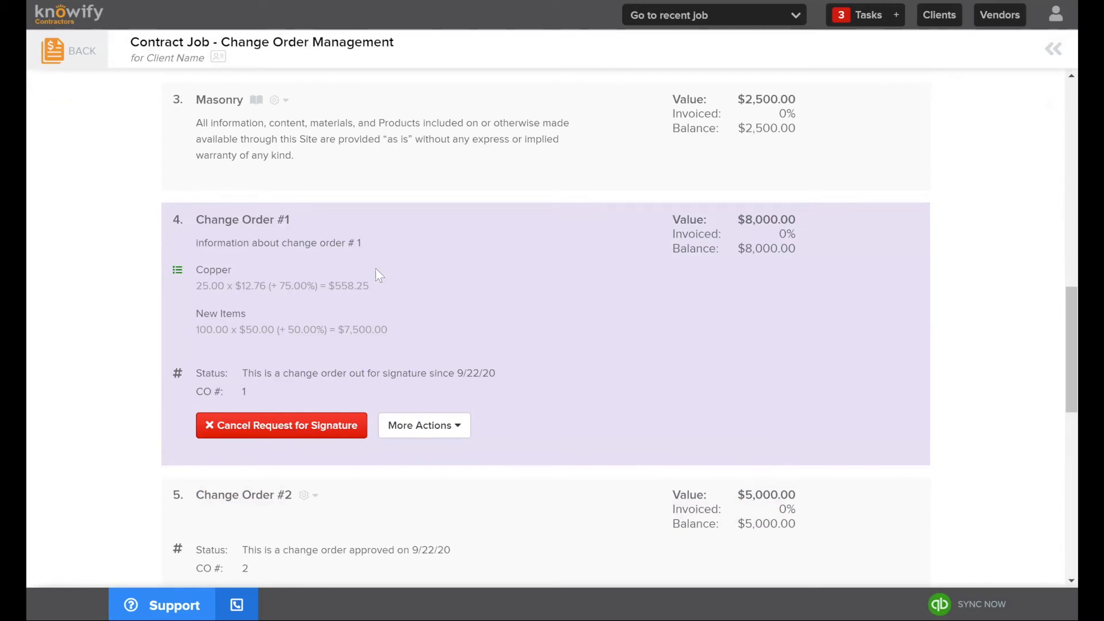
pyautogui.click(425, 425)
pyautogui.click(448, 428)
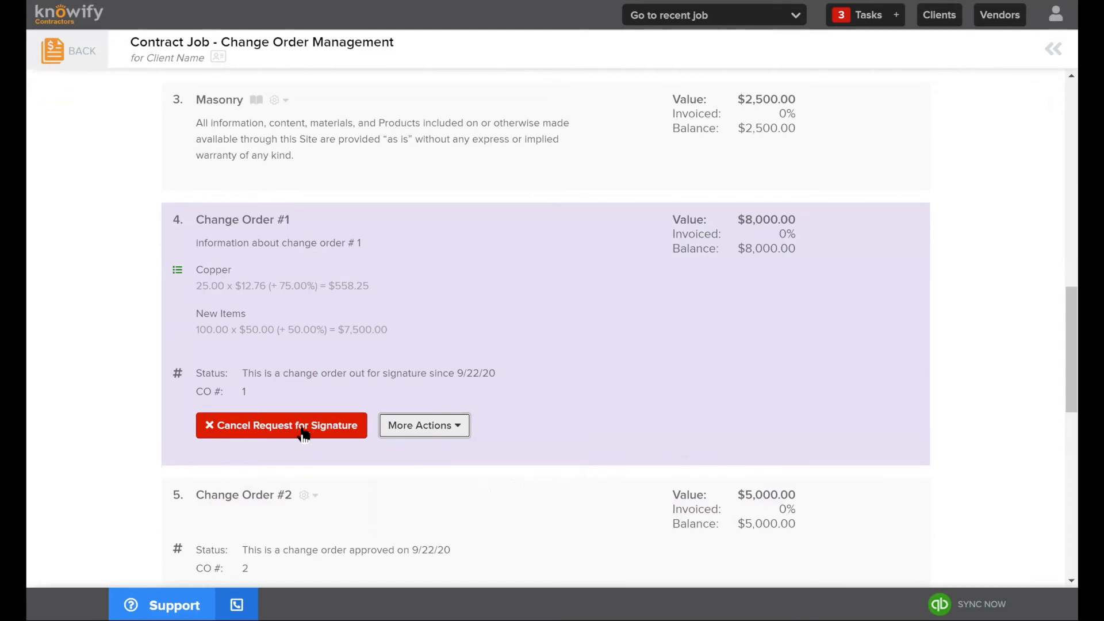
pyautogui.click(284, 436)
pyautogui.click(690, 144)
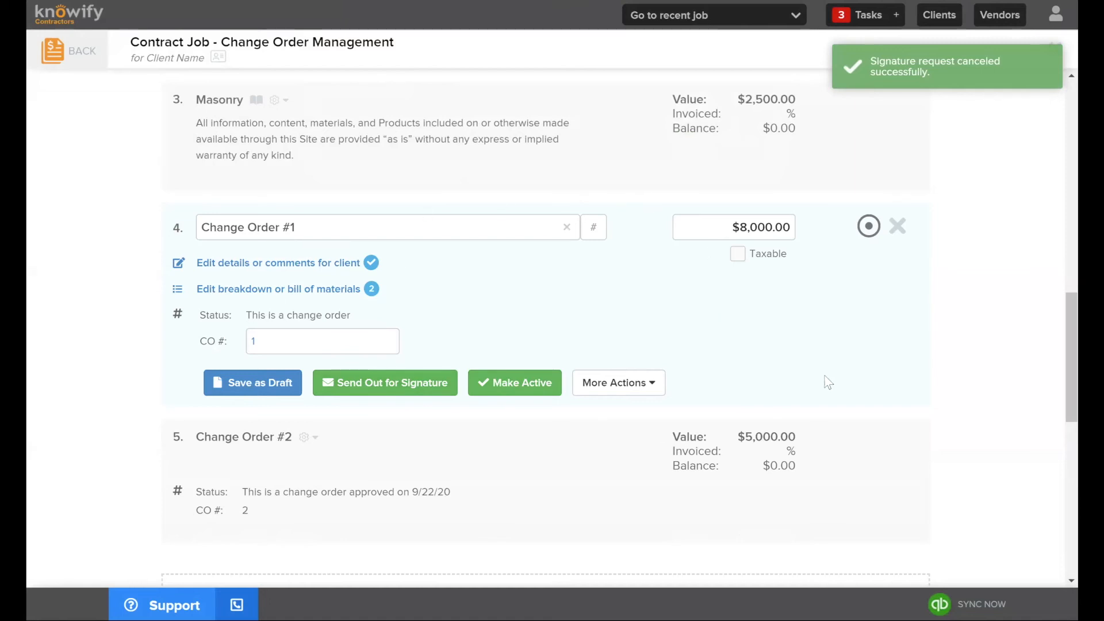
# Expand the bill of materials breakdown of Change Order #1 and set the change order's value to $10,000.00.
pyautogui.click(344, 290)
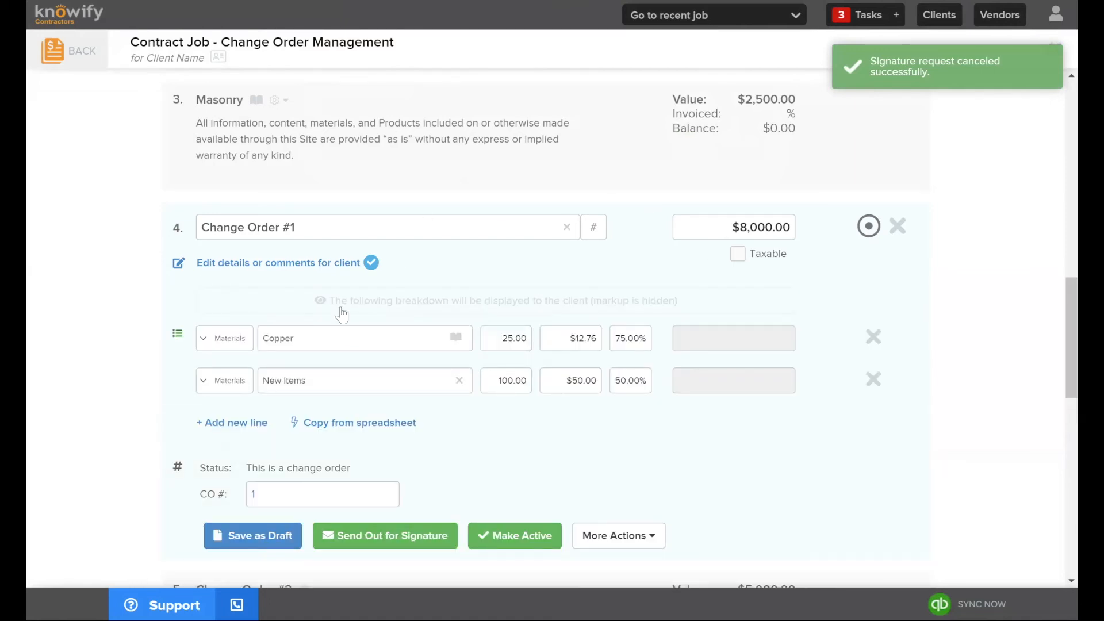
pyautogui.click(758, 224)
pyautogui.doubleClick(756, 227)
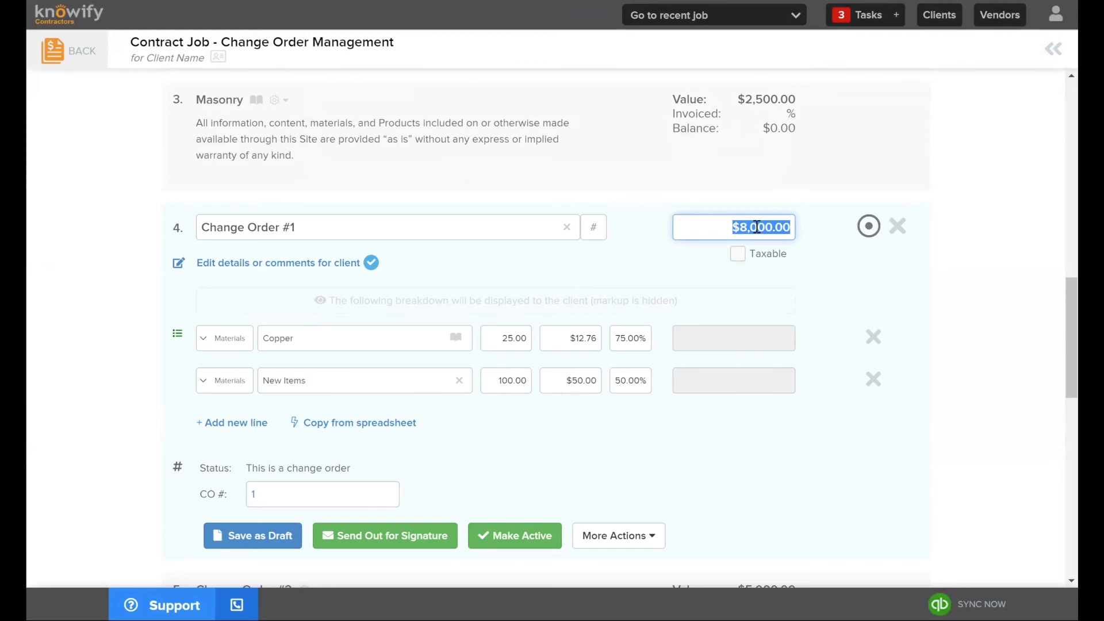
pyautogui.write('100.00')
pyautogui.click(760, 410)
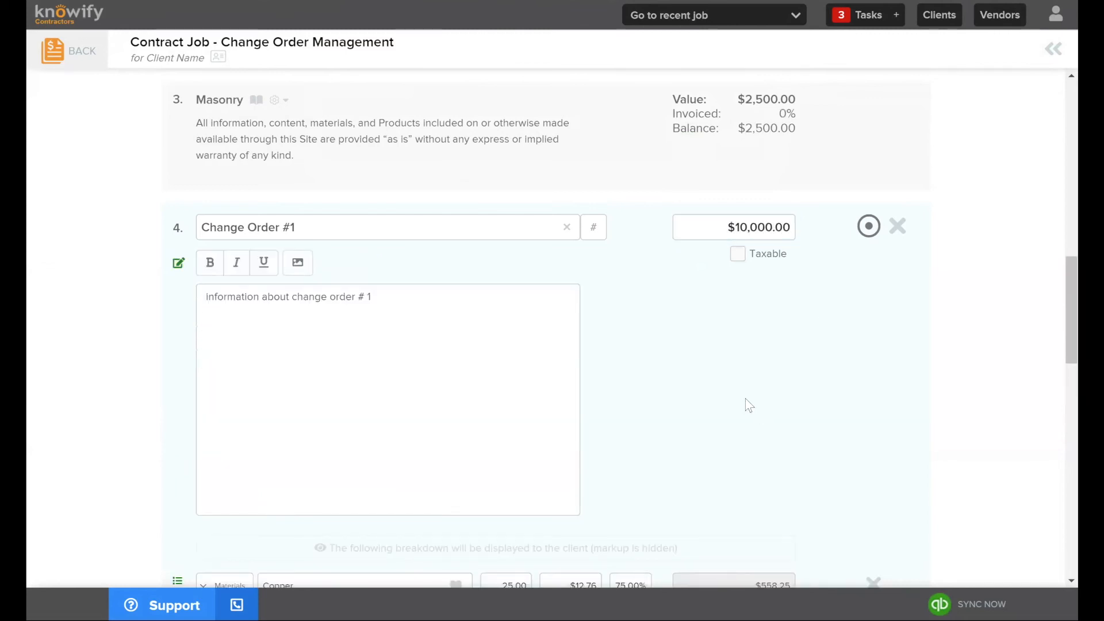
# Review the signature request form and document preview for Change Order #1, and close it without sending.
pyautogui.scroll(-5, 760, 410)
pyautogui.click(408, 487)
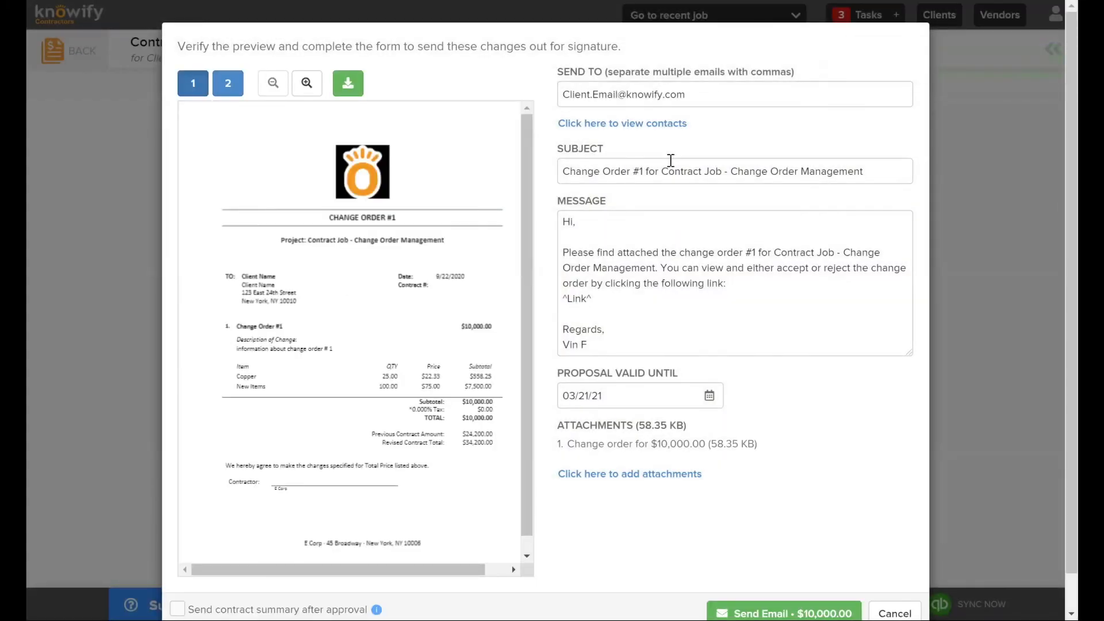
pyautogui.click(895, 613)
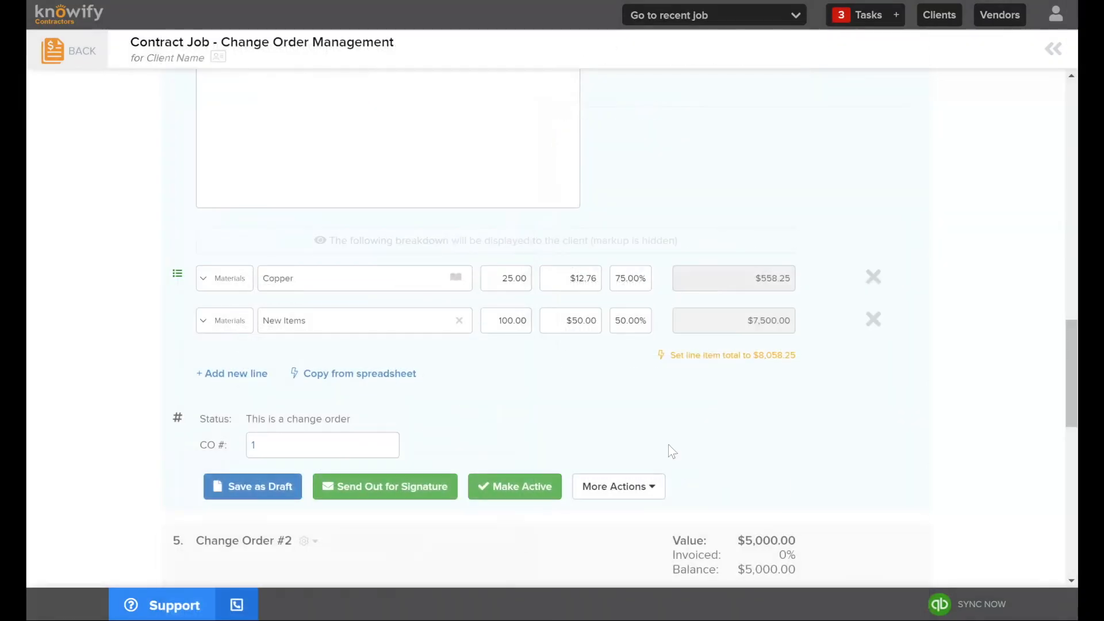
# Locate the contract's CO Report link, and open the job's activity reports to find the Contract & Invoicing reports.
pyautogui.scroll(17, 643, 430)
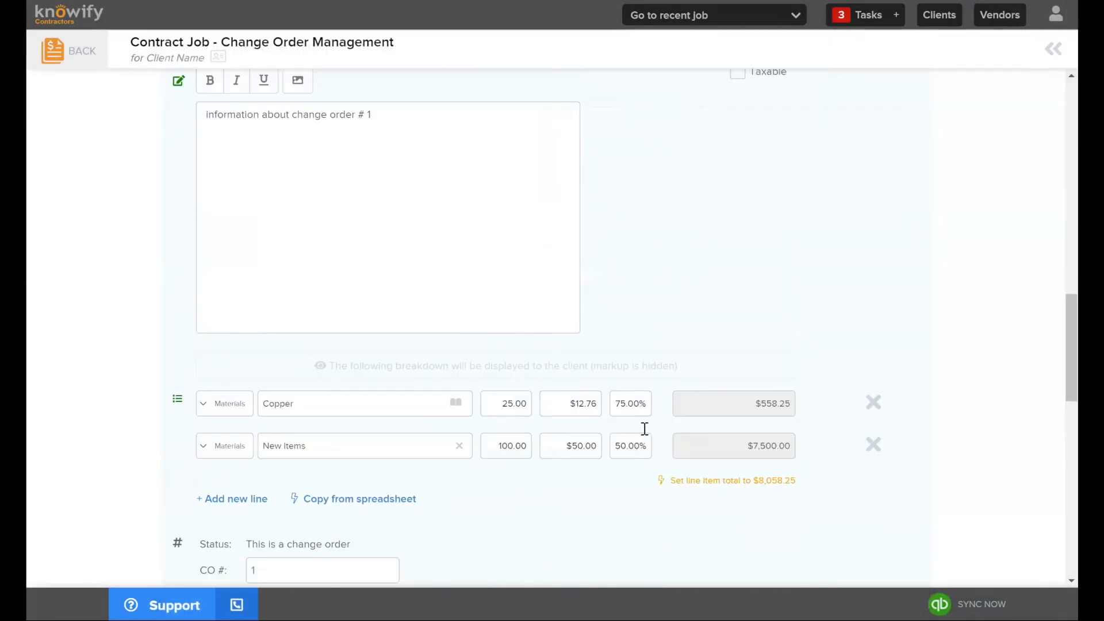
pyautogui.scroll(2, 644, 430)
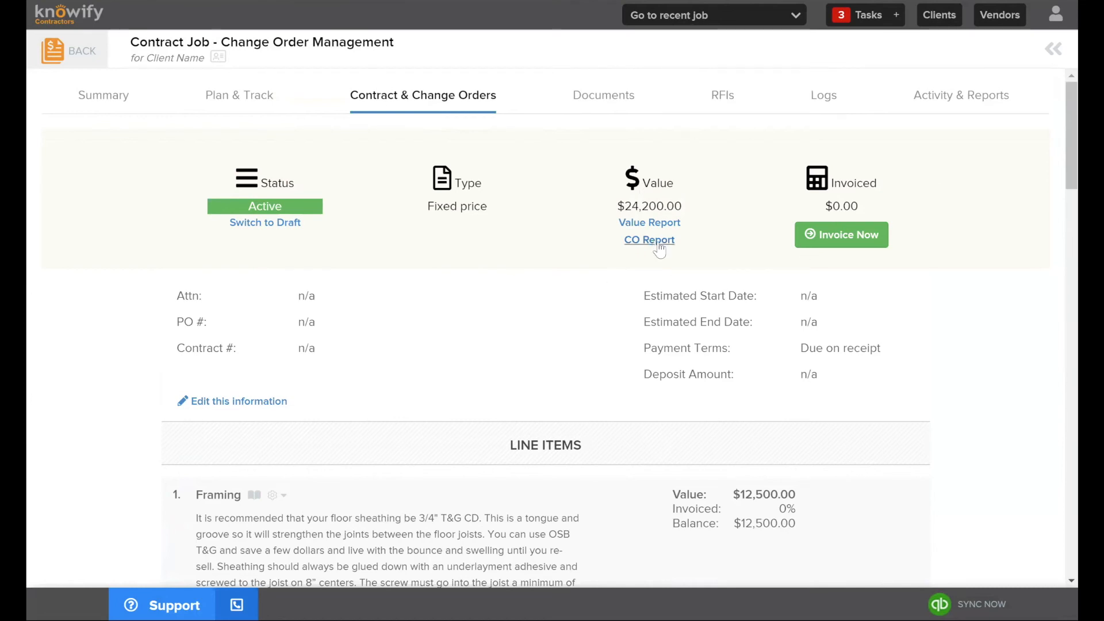
pyautogui.click(966, 102)
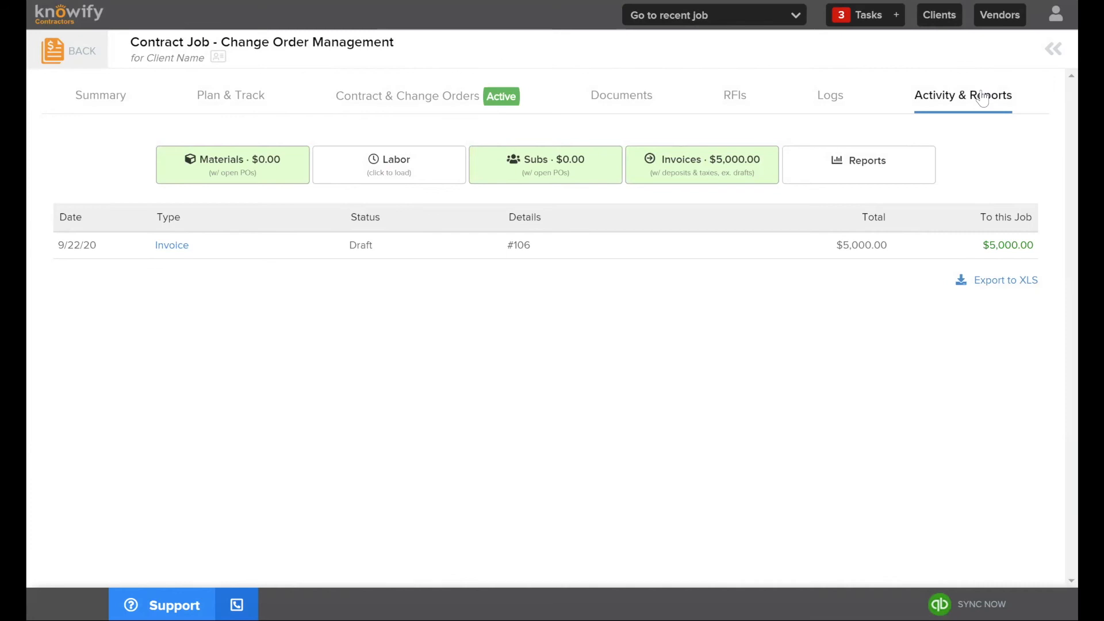
pyautogui.click(915, 173)
pyautogui.scroll(-3, 771, 333)
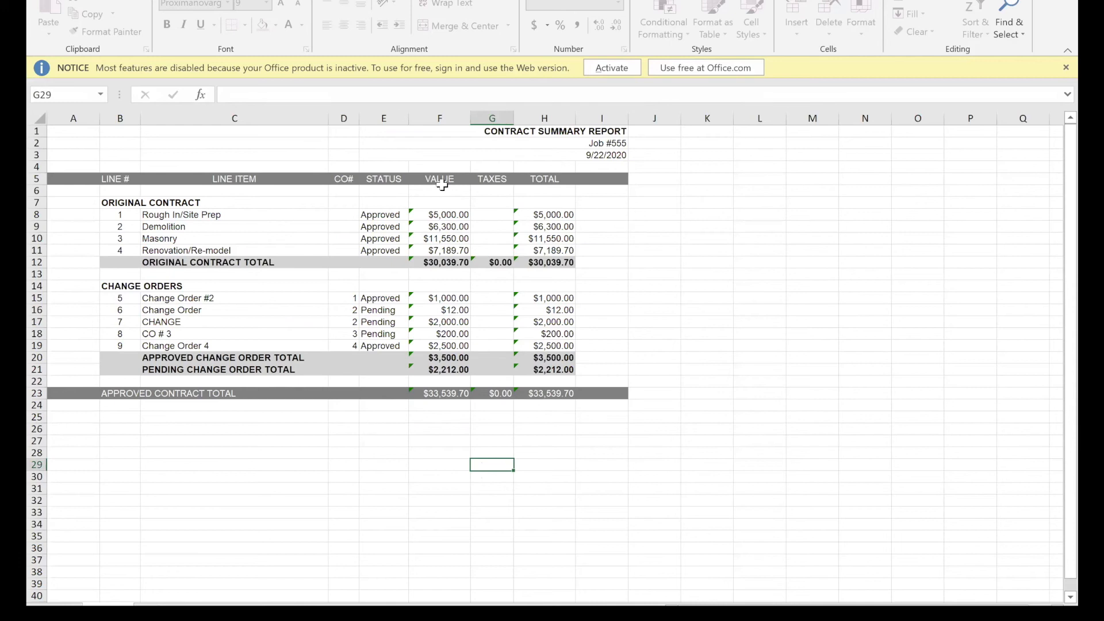
# Examine the original contract items and the approved and pending statuses of the change orders in the Job #555 contract summary report.
pyautogui.moveTo(160, 198); pyautogui.dragTo(556, 263)
pyautogui.click(556, 263)
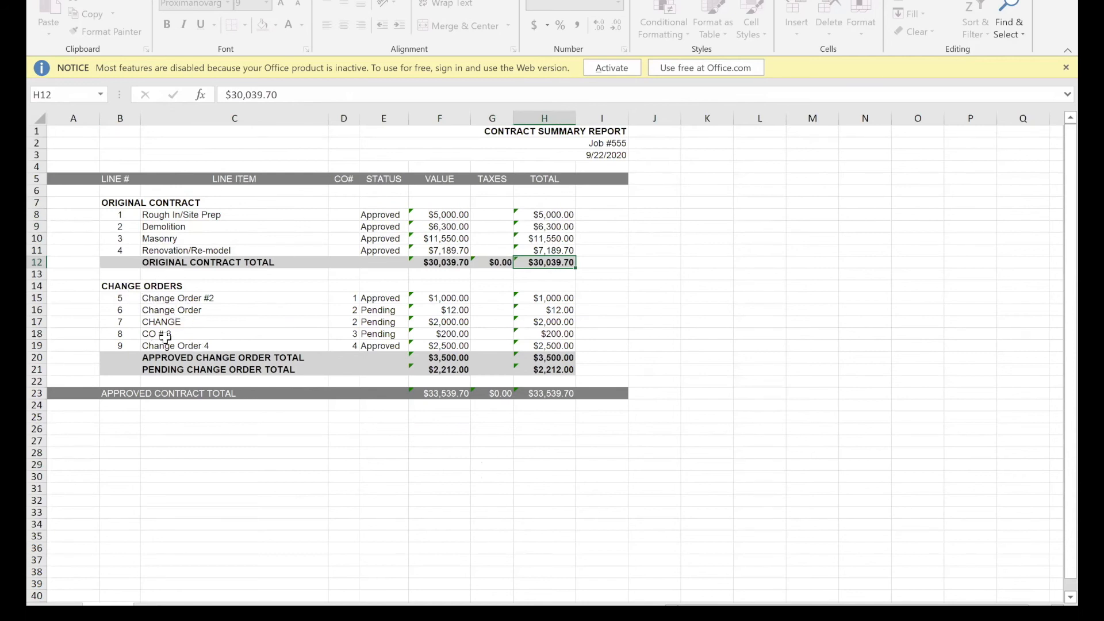
pyautogui.moveTo(394, 179); pyautogui.dragTo(390, 352)
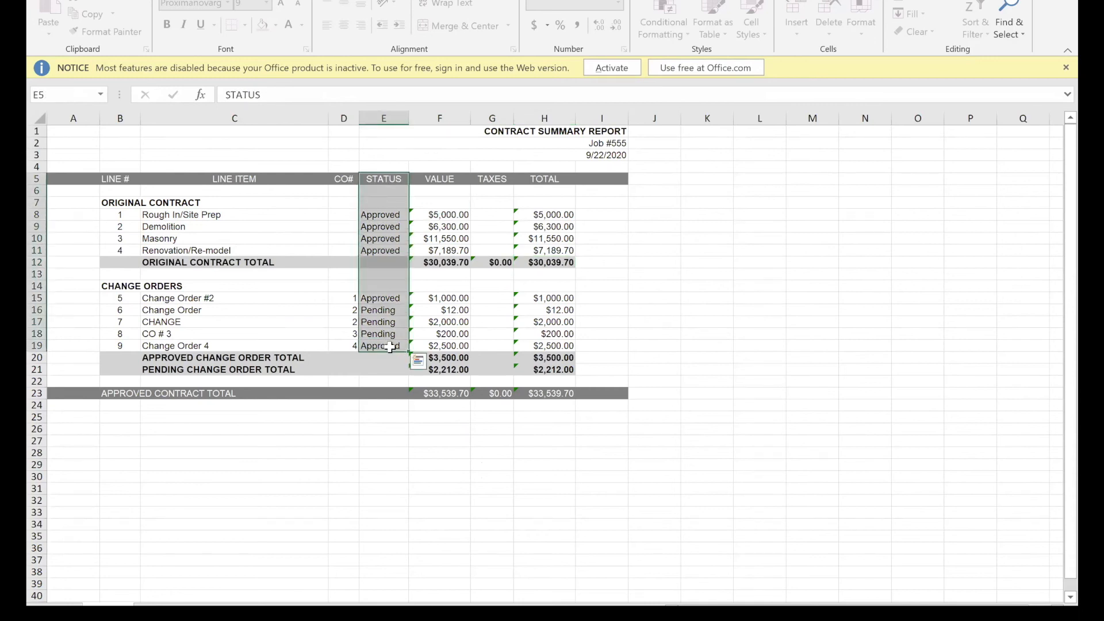
pyautogui.click(390, 347)
pyautogui.keyDown('ctrl'); pyautogui.click(384, 297); pyautogui.keyUp('ctrl')
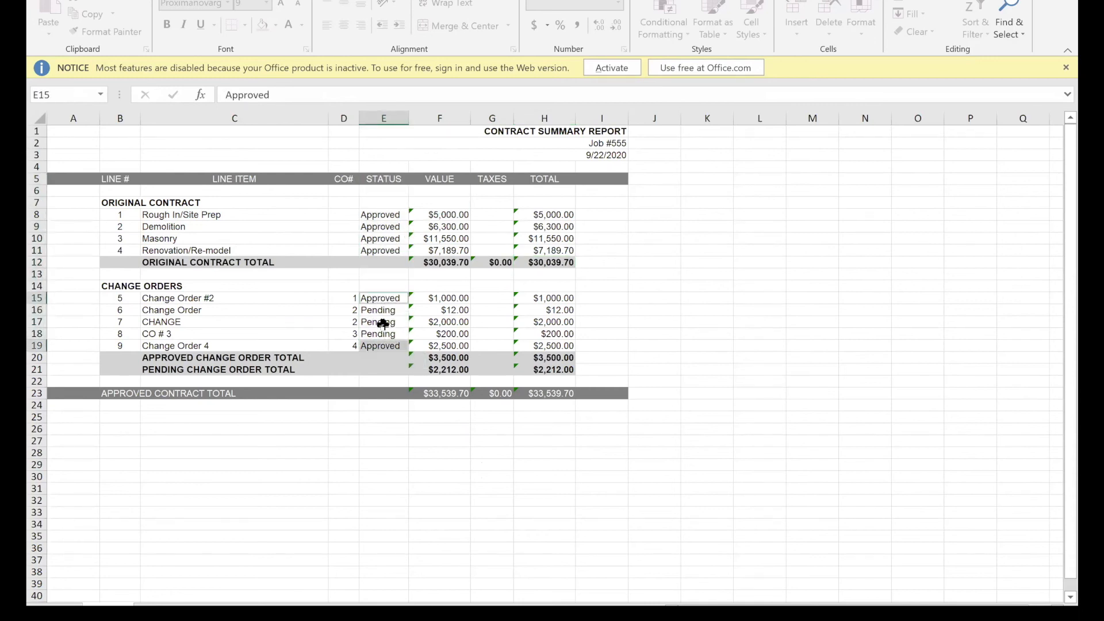
pyautogui.click(389, 312)
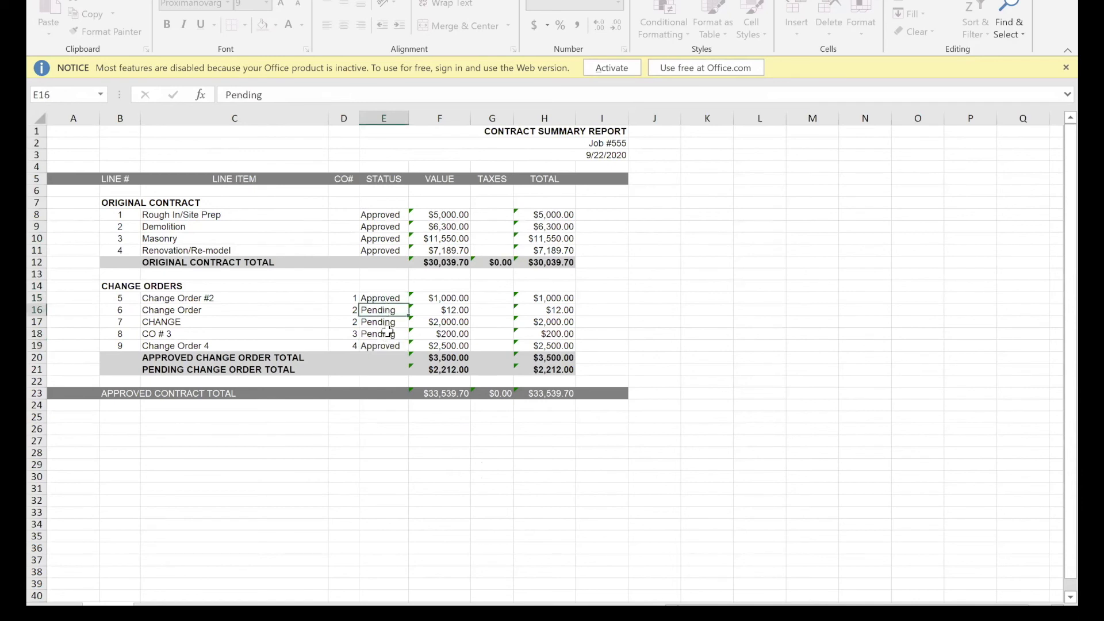
pyautogui.keyDown('shift'); pyautogui.click(387, 332); pyautogui.keyUp('shift')
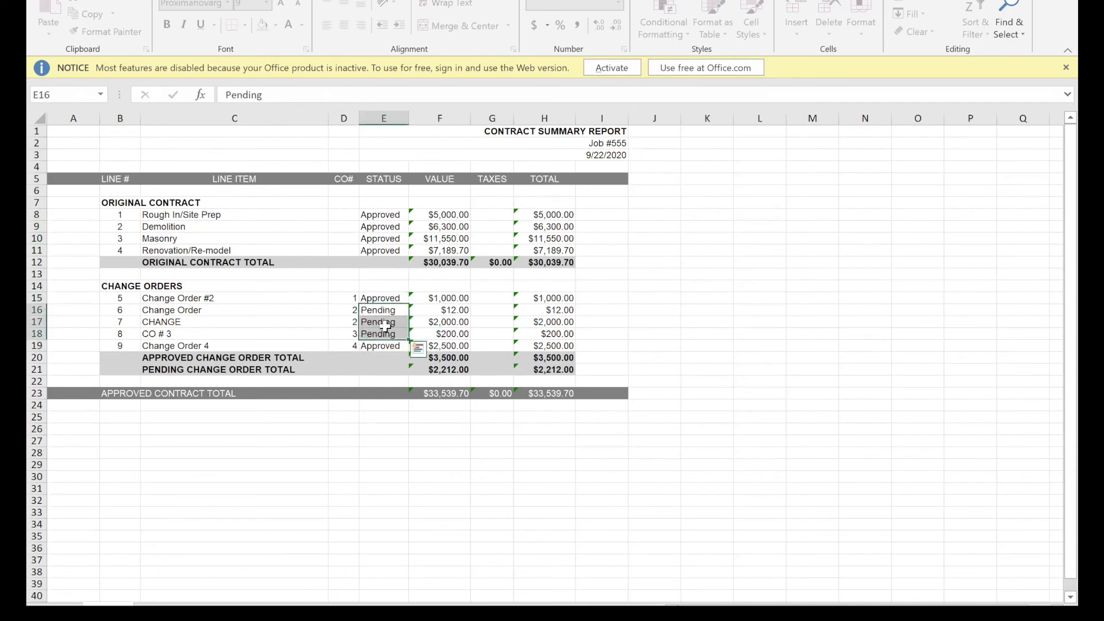
pyautogui.click(446, 324)
# Compare the approved change order total with the pending change order total in the contract summary report.
pyautogui.moveTo(287, 358); pyautogui.dragTo(569, 371)
pyautogui.click(495, 428)
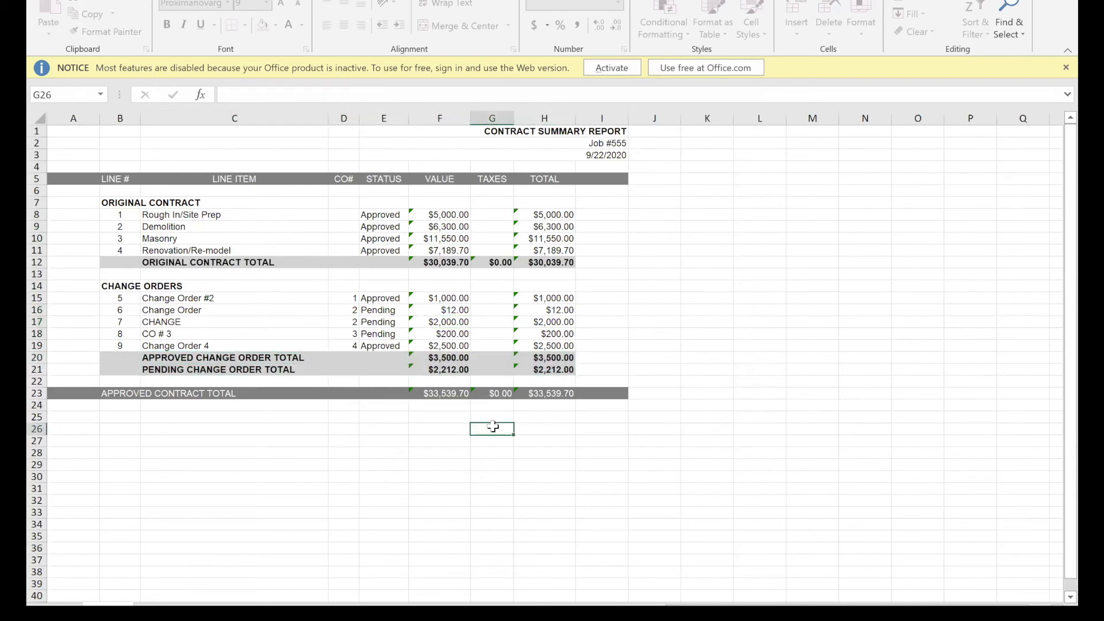
pyautogui.moveTo(443, 353); pyautogui.dragTo(566, 358)
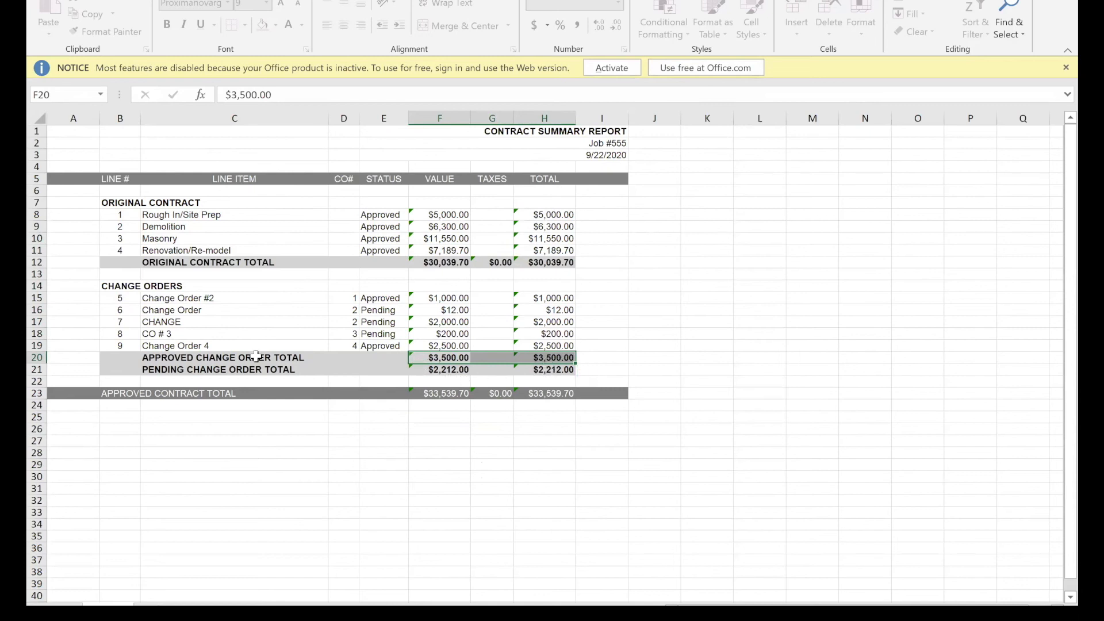
pyautogui.click(446, 369)
pyautogui.moveTo(507, 368); pyautogui.dragTo(574, 378)
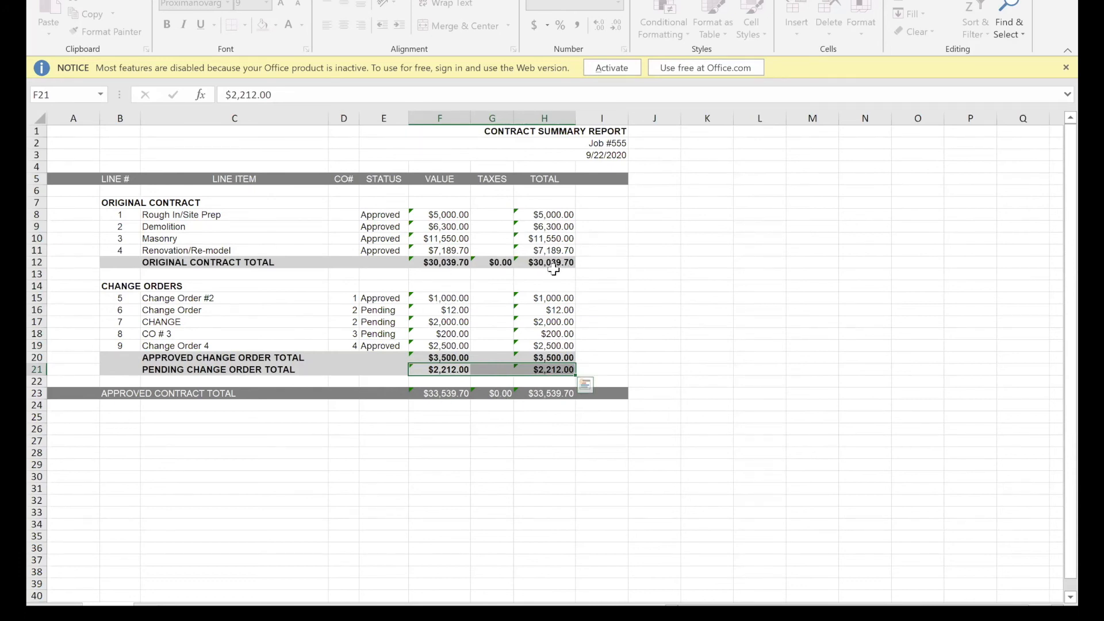
# Check the approved contract total against the original contract total, the approved change order amounts and the pending change order rows.
pyautogui.click(544, 396)
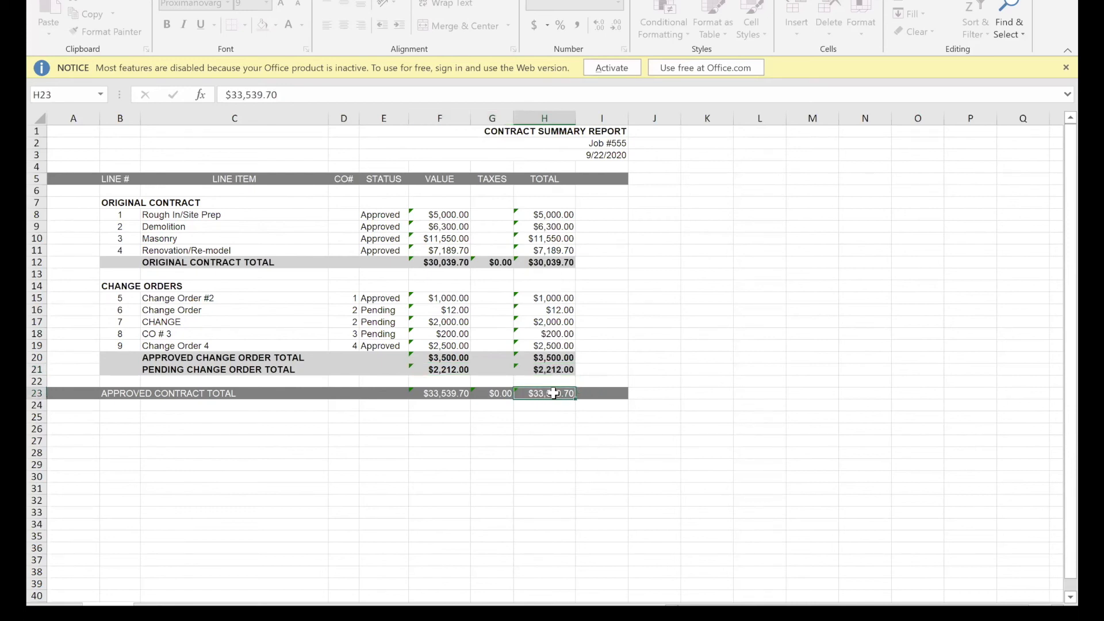
pyautogui.click(553, 264)
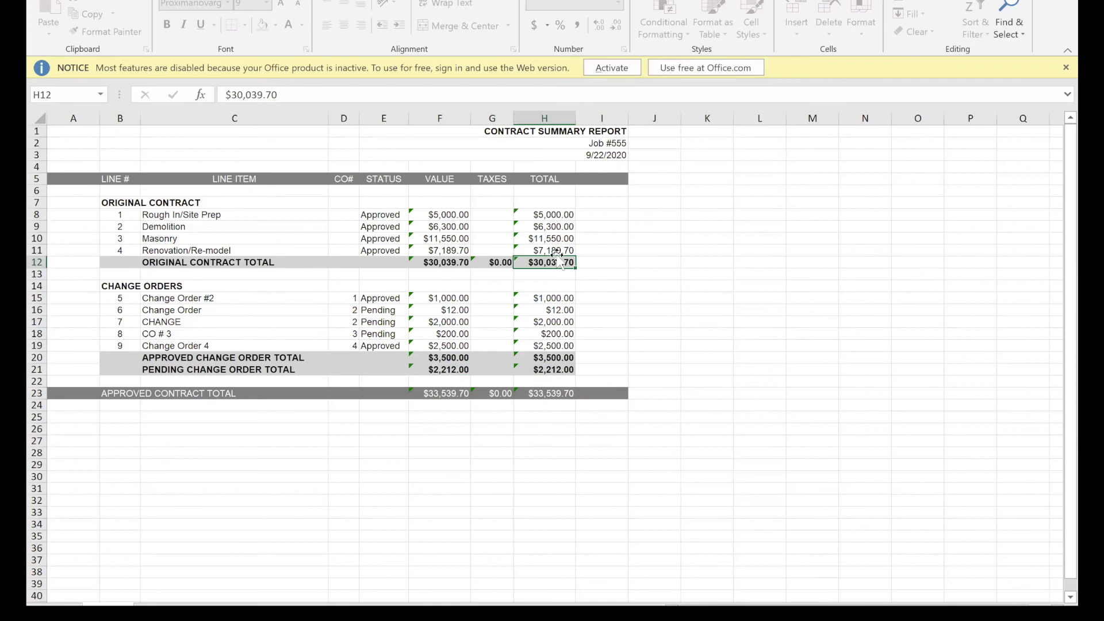
pyautogui.click(561, 299)
pyautogui.keyDown('ctrl'); pyautogui.click(568, 347); pyautogui.keyUp('ctrl')
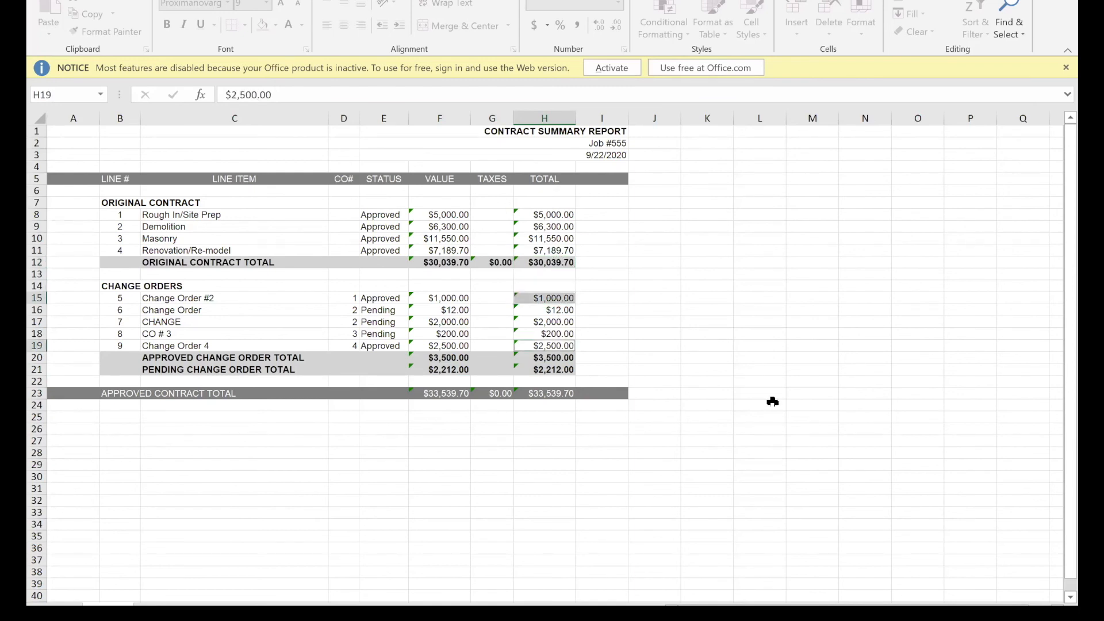
pyautogui.click(594, 403)
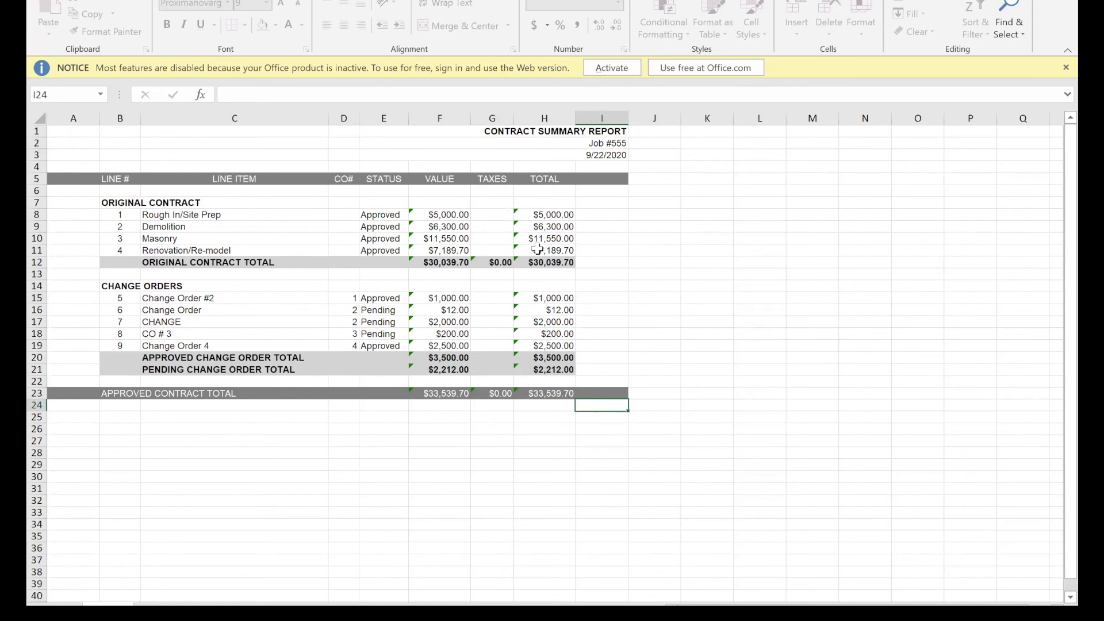
pyautogui.moveTo(382, 311); pyautogui.dragTo(545, 336)
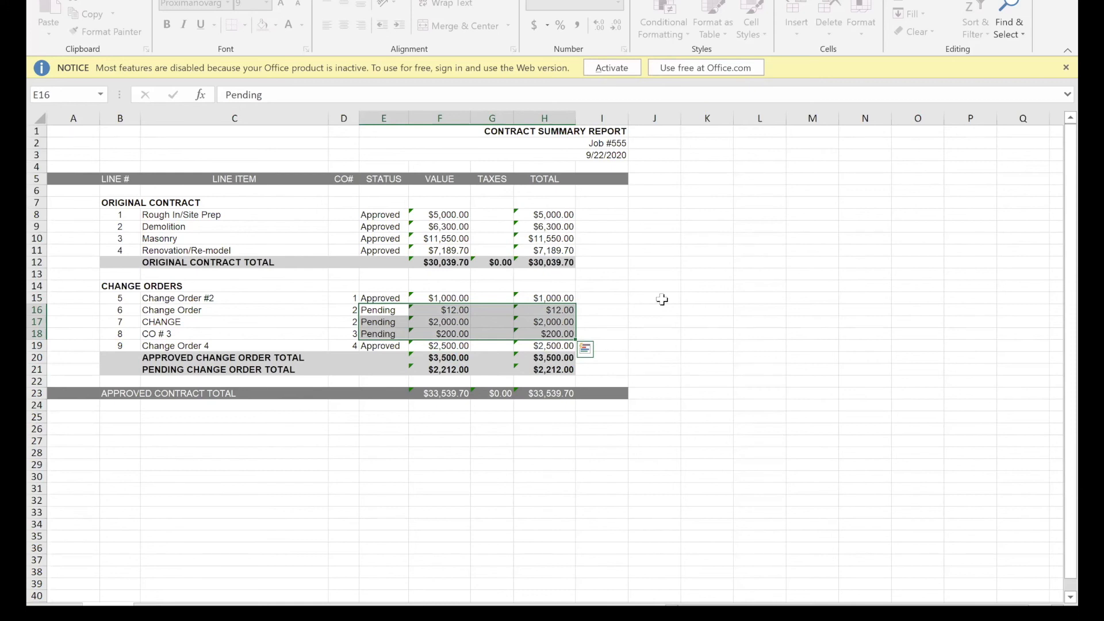
pyautogui.click(642, 223)
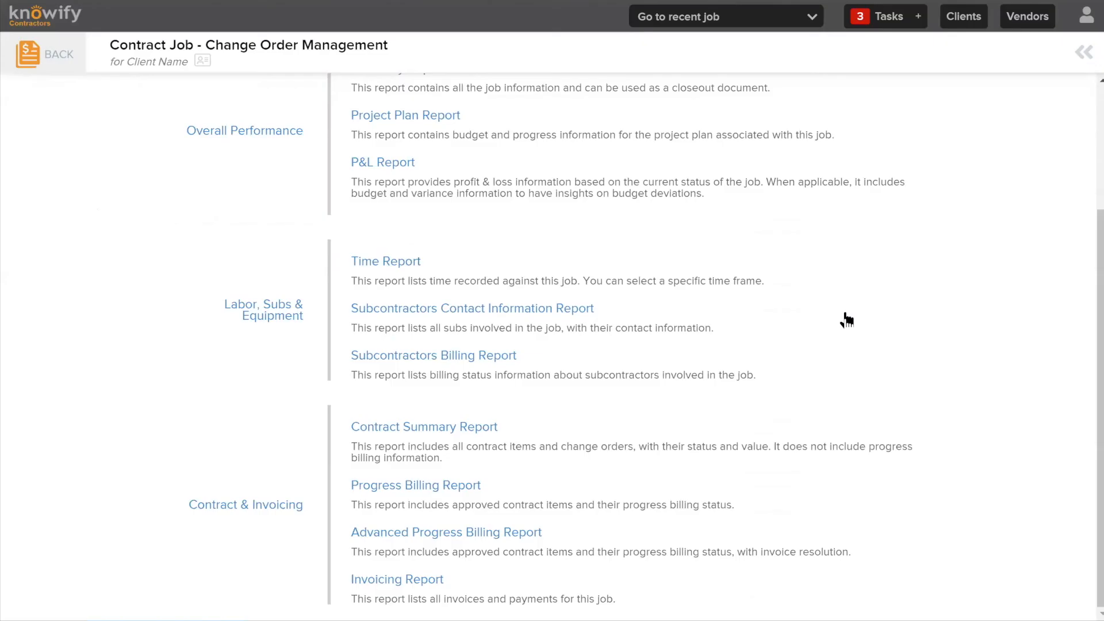
# Return to the list of contract jobs.
pyautogui.click(62, 55)
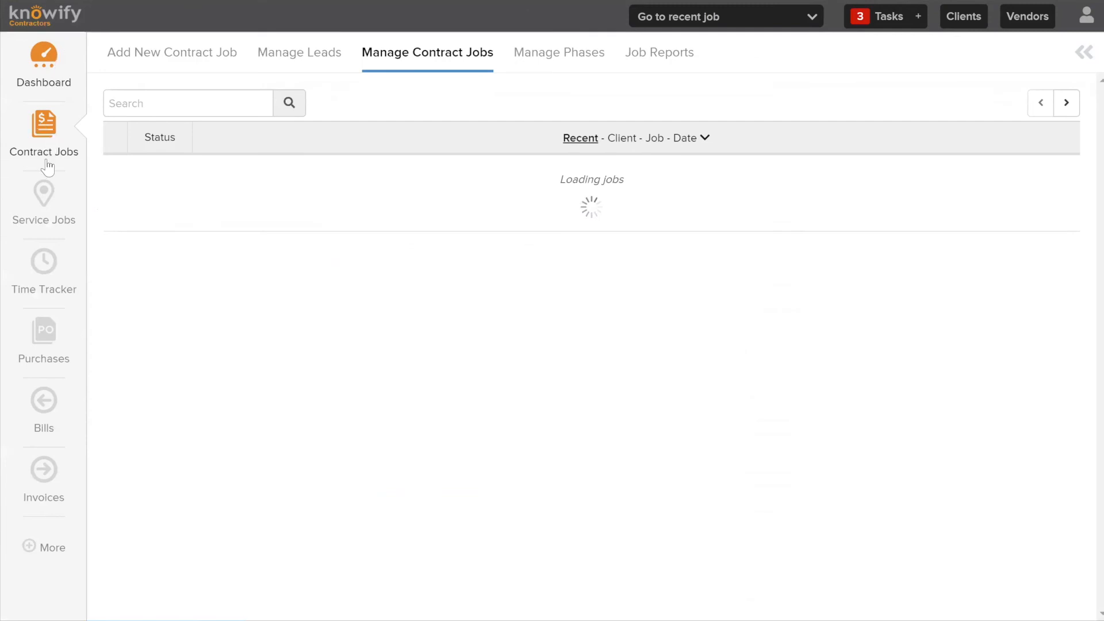
# Open the Change Order Report from the company-wide contract job reports.
pyautogui.click(662, 51)
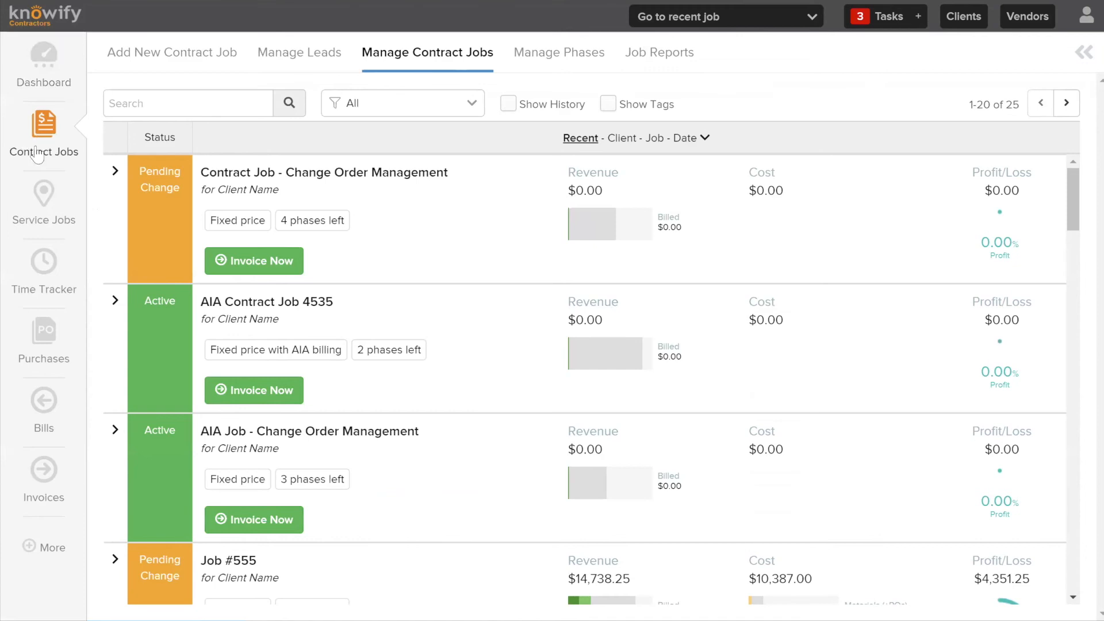
pyautogui.click(656, 61)
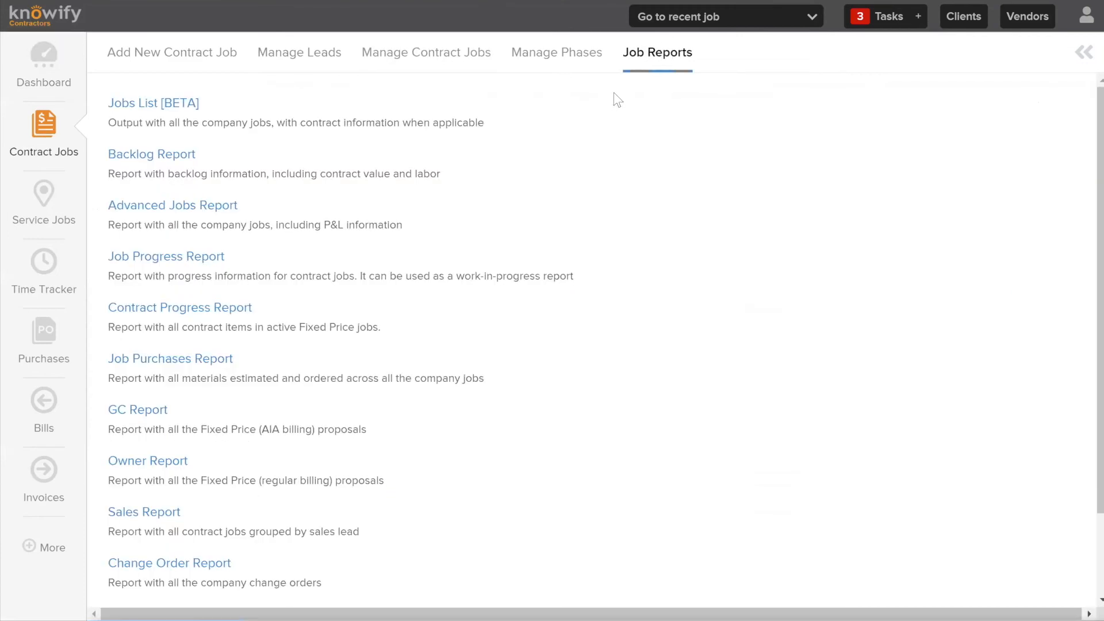
pyautogui.click(23, 553)
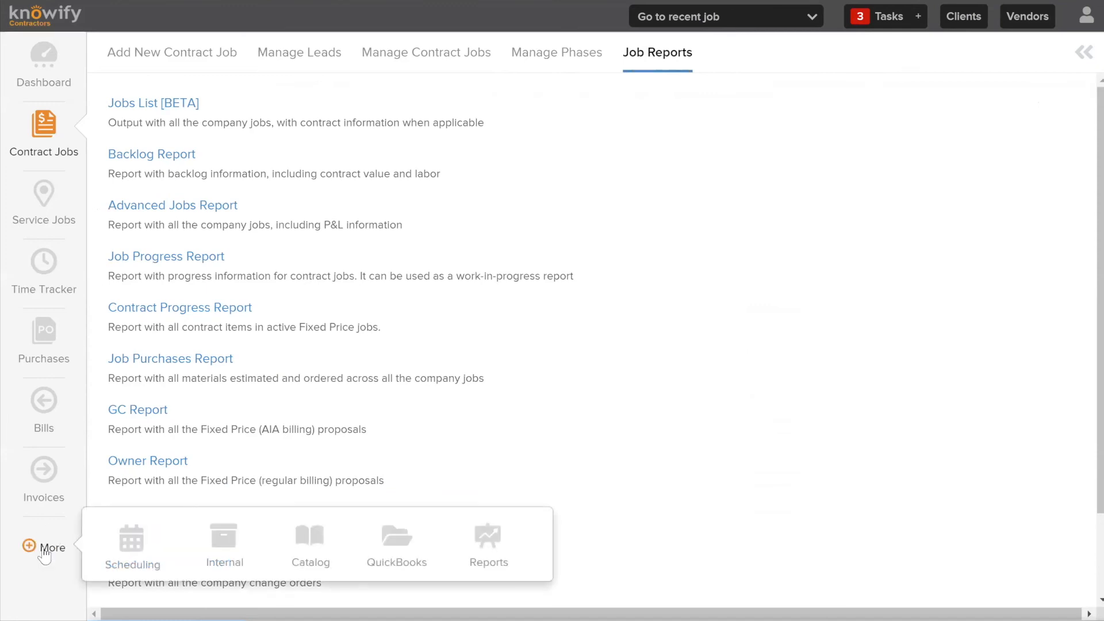
pyautogui.click(489, 546)
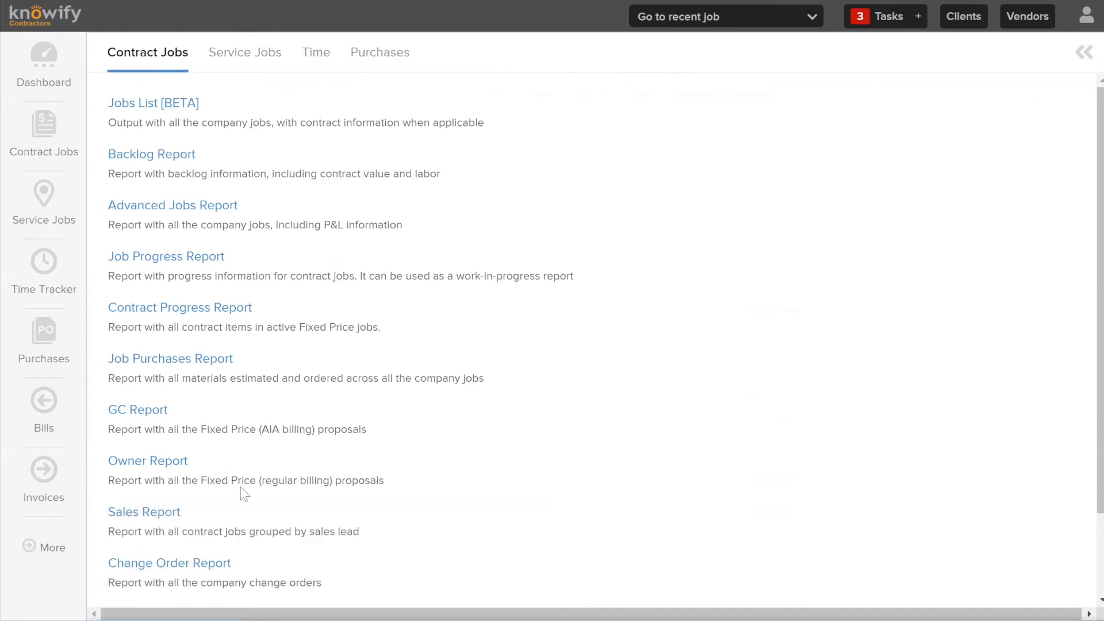
pyautogui.scroll(-2, 244, 493)
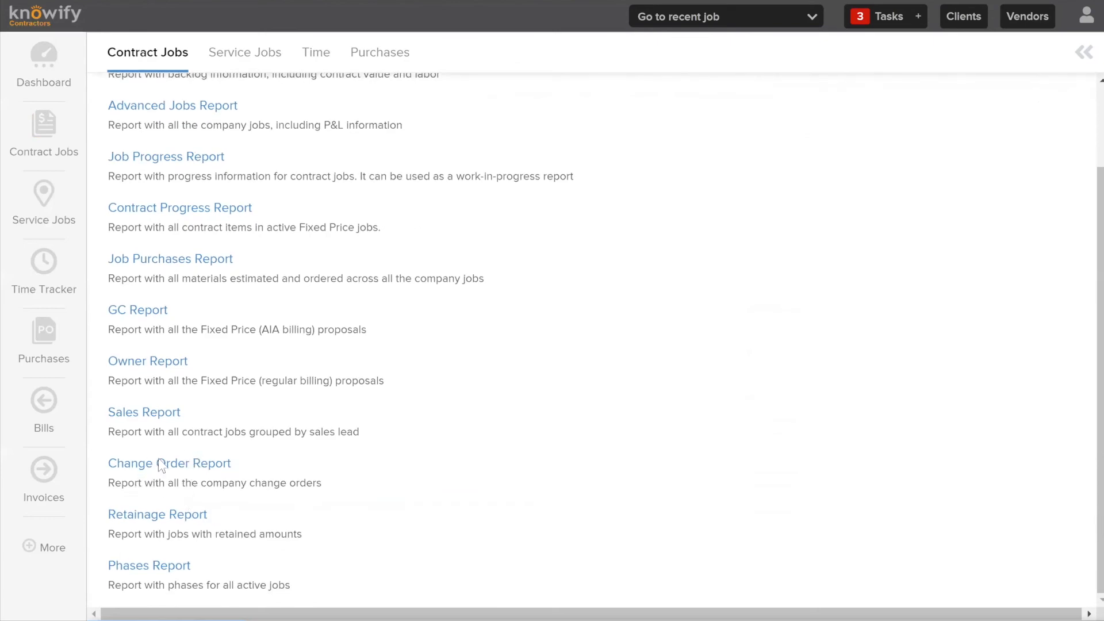
pyautogui.click(212, 470)
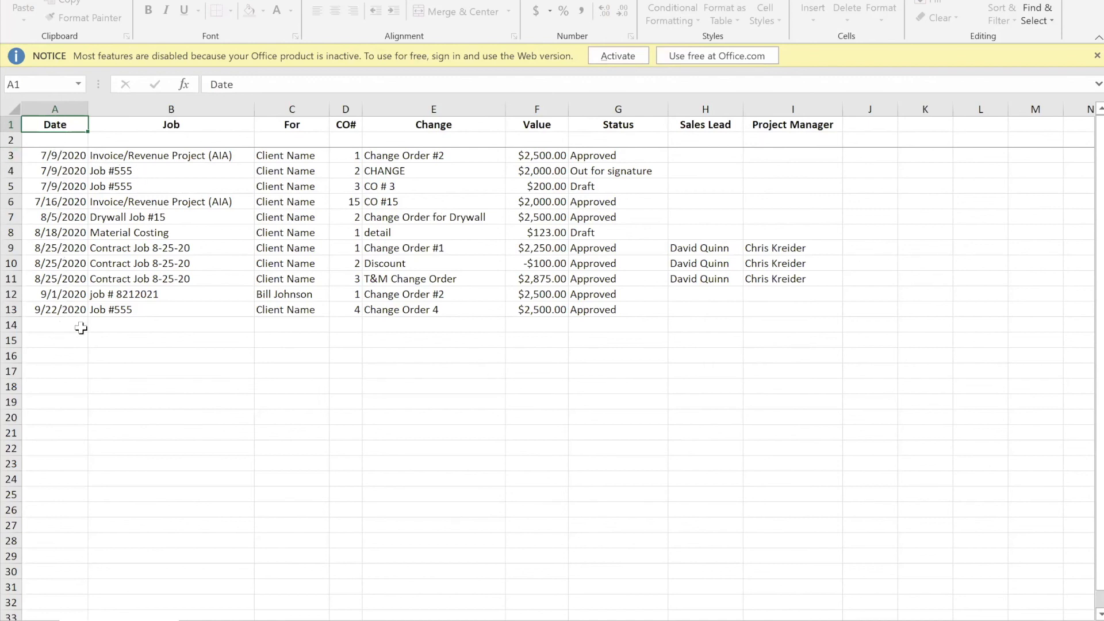
# Examine the job names and the clients listed for each change order in the exported report.
pyautogui.moveTo(205, 126); pyautogui.dragTo(197, 173)
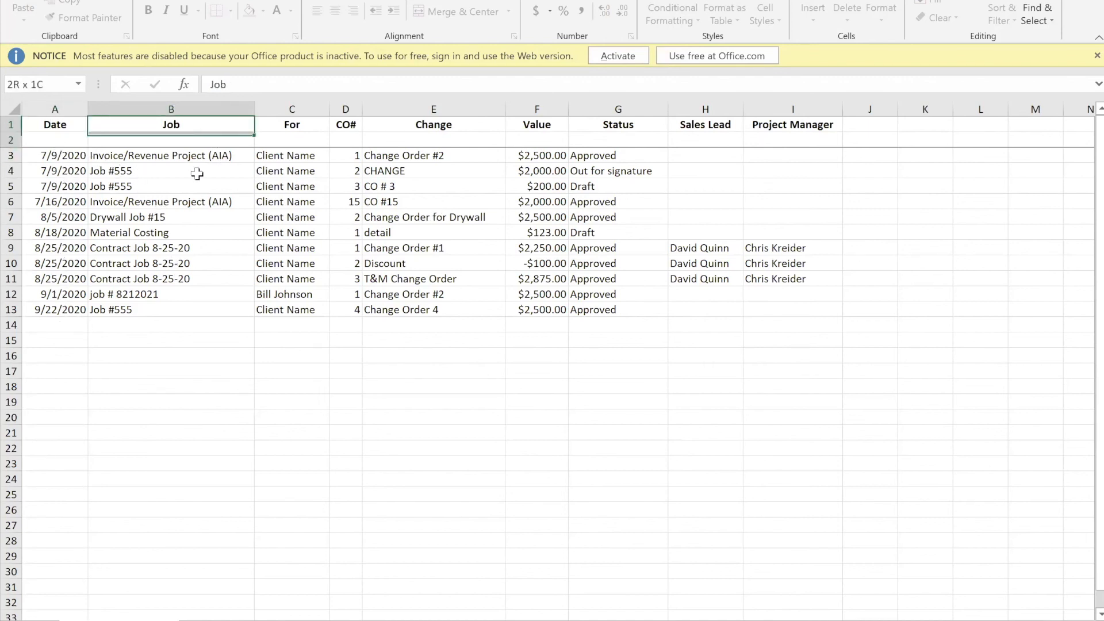
pyautogui.click(356, 213)
pyautogui.click(206, 185)
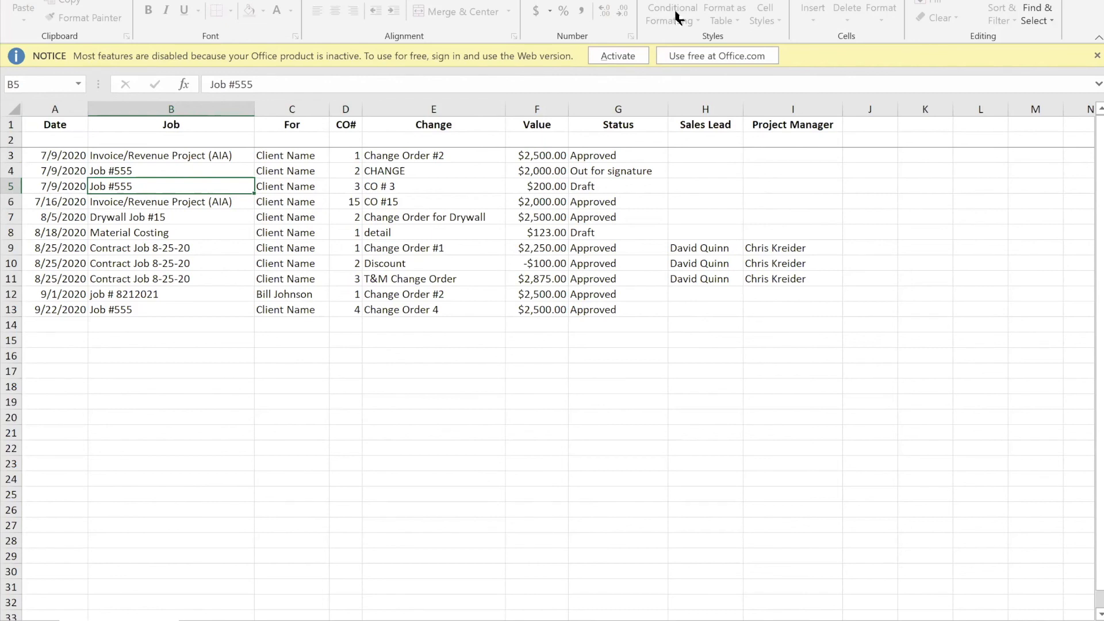
pyautogui.moveTo(287, 155); pyautogui.dragTo(290, 310)
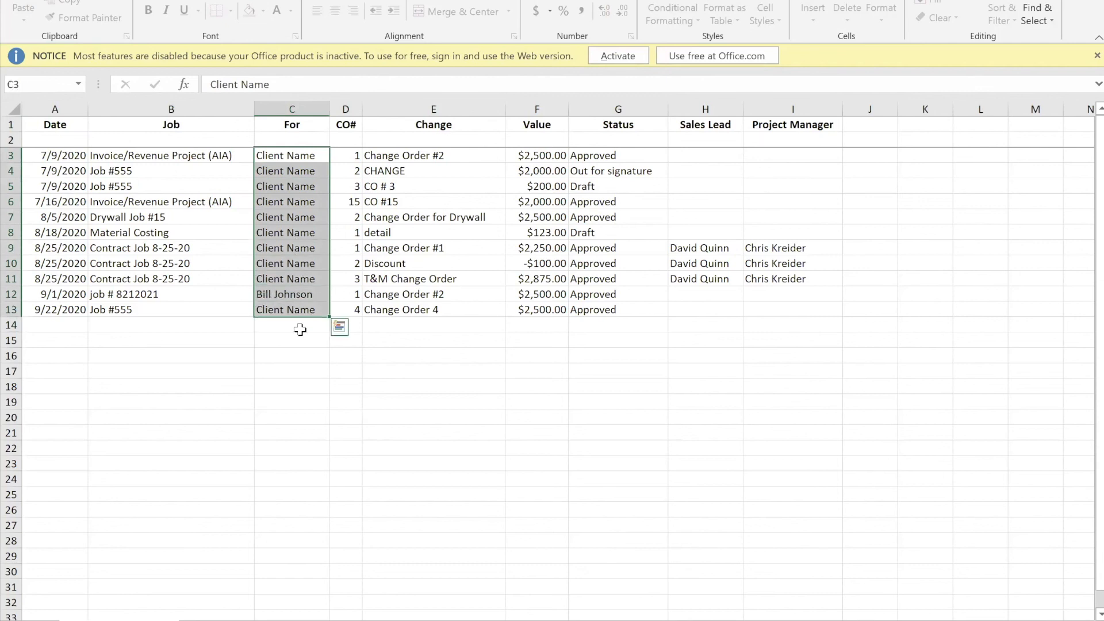
pyautogui.click(300, 167)
pyautogui.moveTo(288, 198); pyautogui.dragTo(288, 189)
pyautogui.click(291, 217)
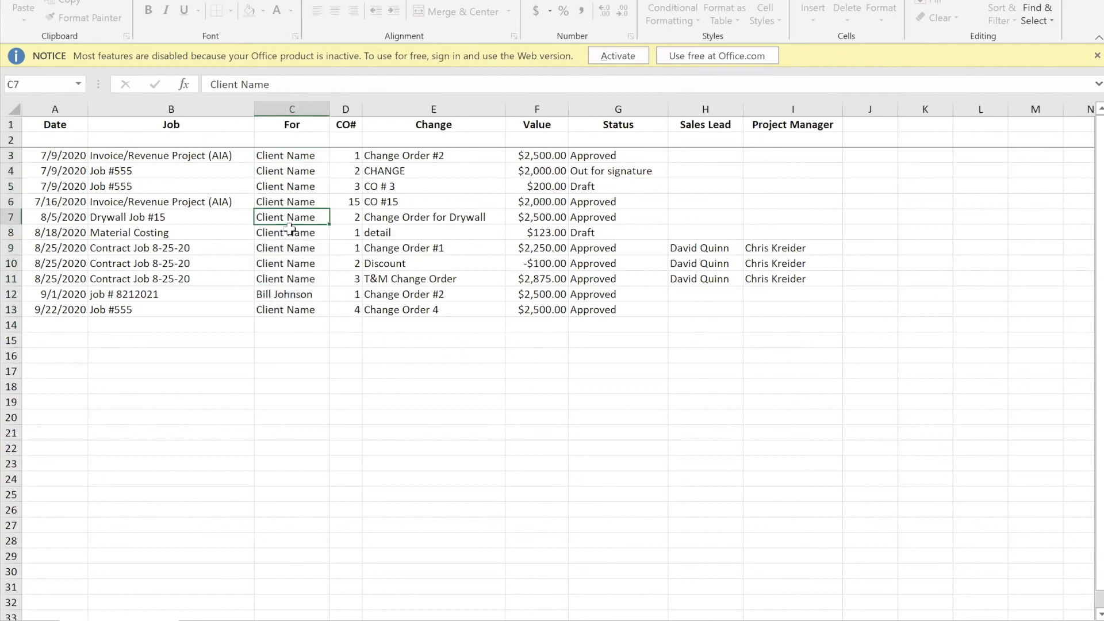
pyautogui.moveTo(290, 244); pyautogui.dragTo(288, 234)
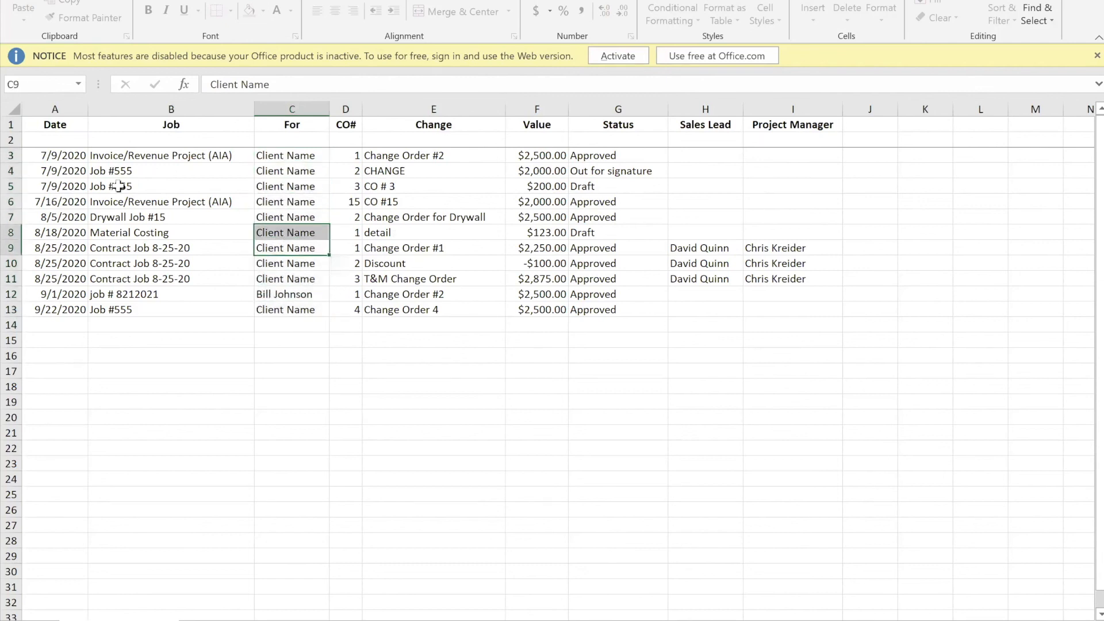
# Review the change order numbers, change names and values of all the listed change orders.
pyautogui.click(484, 156)
pyautogui.moveTo(345, 122); pyautogui.dragTo(453, 315)
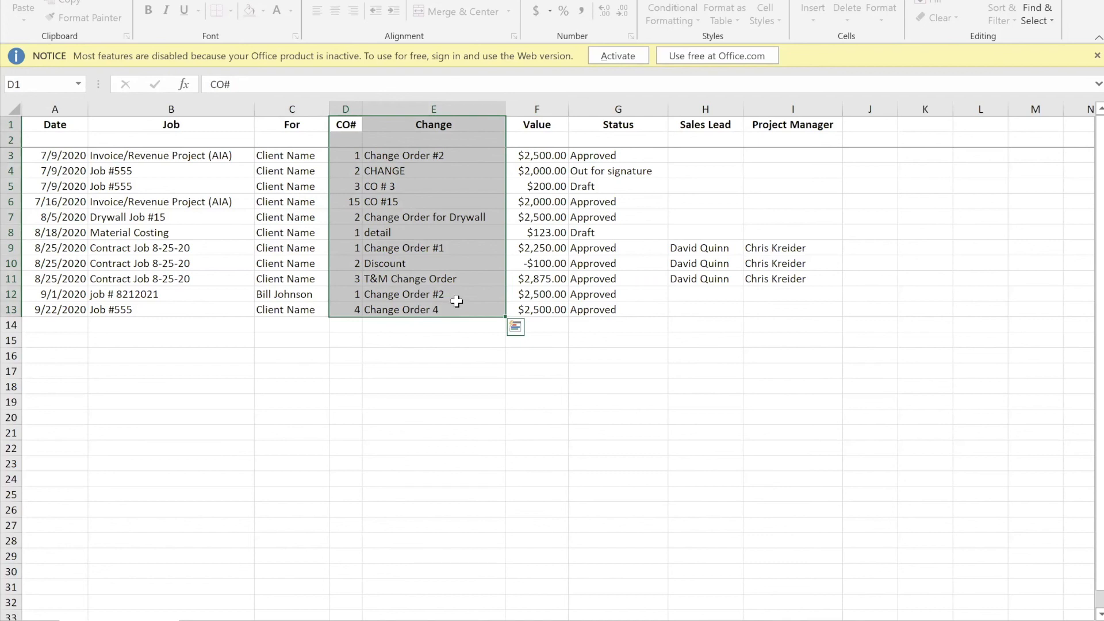
pyautogui.moveTo(424, 206); pyautogui.dragTo(424, 210)
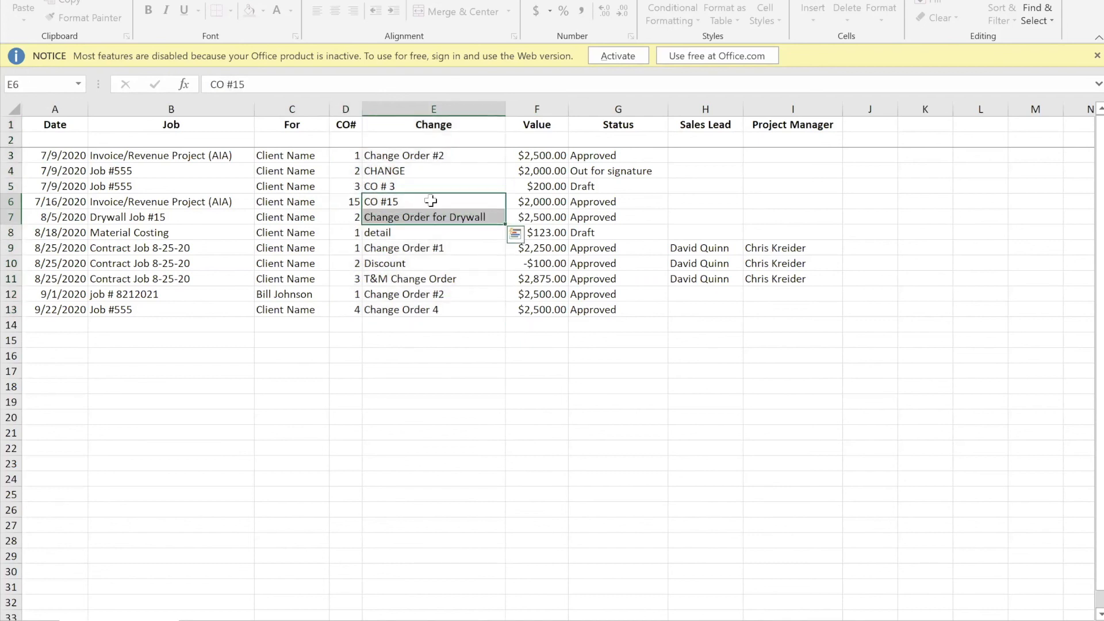
pyautogui.click(419, 177)
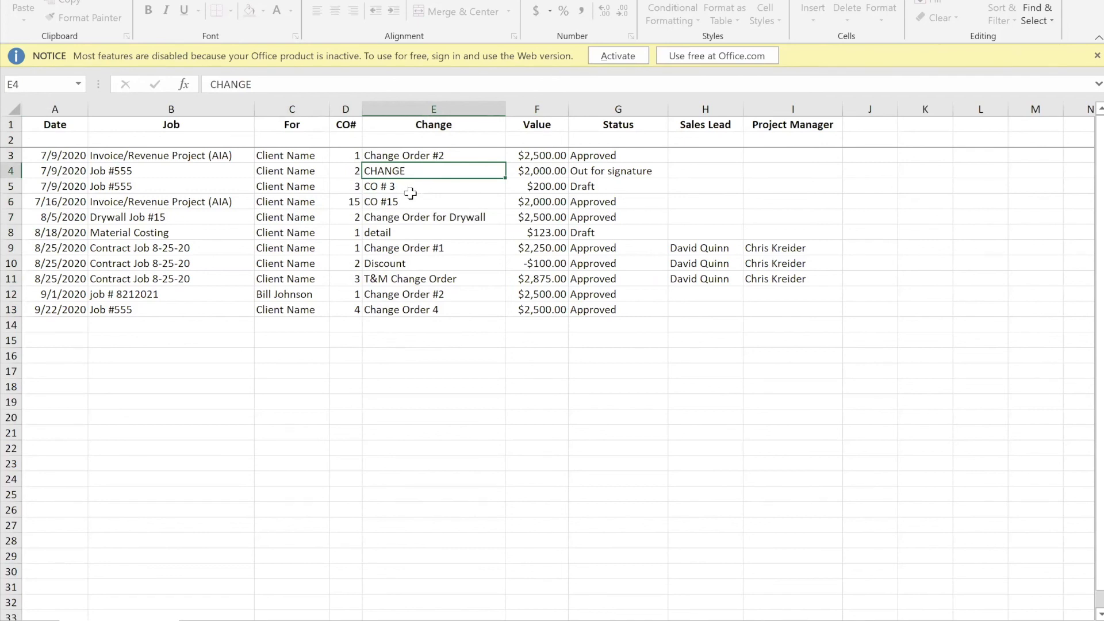
pyautogui.click(538, 127)
pyautogui.keyDown('shift'); pyautogui.click(553, 305); pyautogui.keyUp('shift')
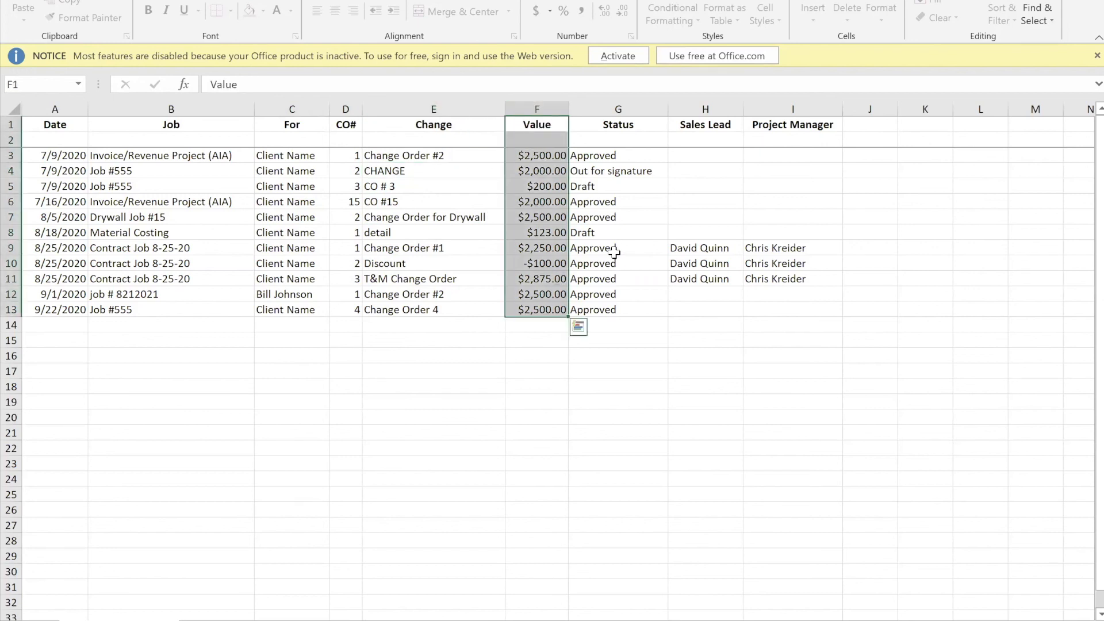
# Review the status of every change order and the assigned sales leads and project managers.
pyautogui.click(618, 128)
pyautogui.moveTo(617, 128); pyautogui.dragTo(615, 309)
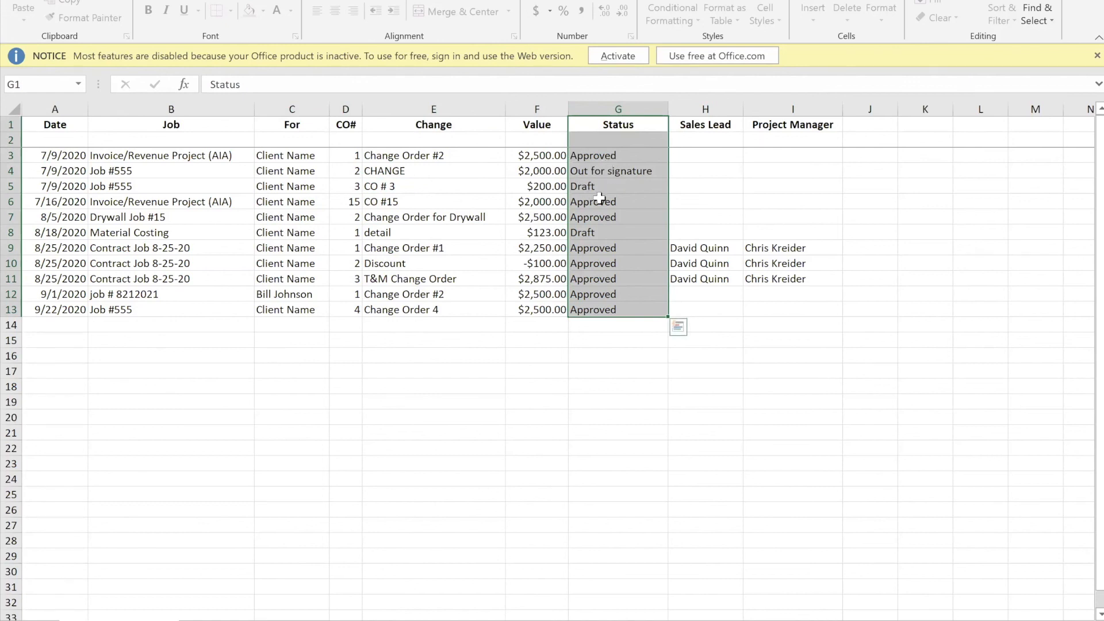
pyautogui.click(728, 145)
pyautogui.moveTo(723, 124); pyautogui.dragTo(765, 124)
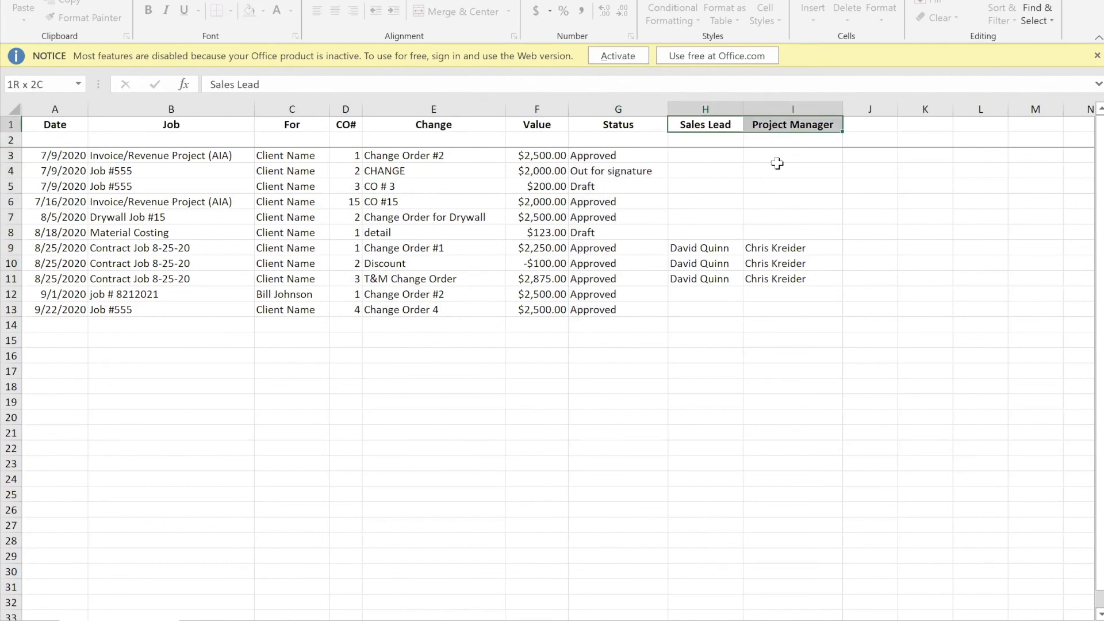
pyautogui.moveTo(777, 164); pyautogui.dragTo(786, 292)
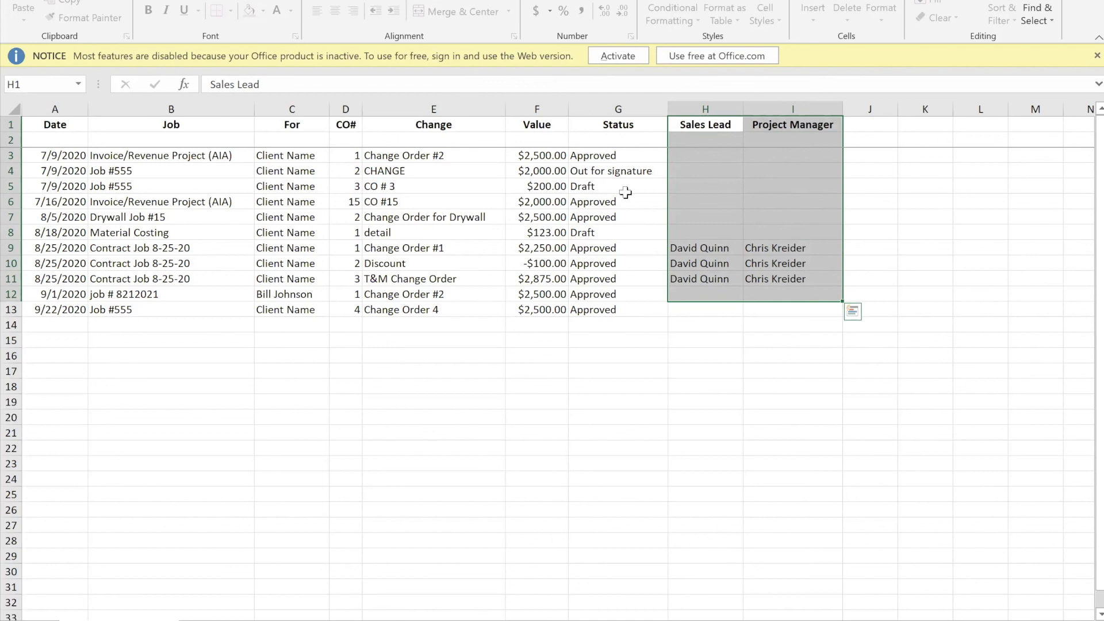
# Check the change order dates, the draft entries and the Job #555 change order that is out for signature.
pyautogui.click(168, 155)
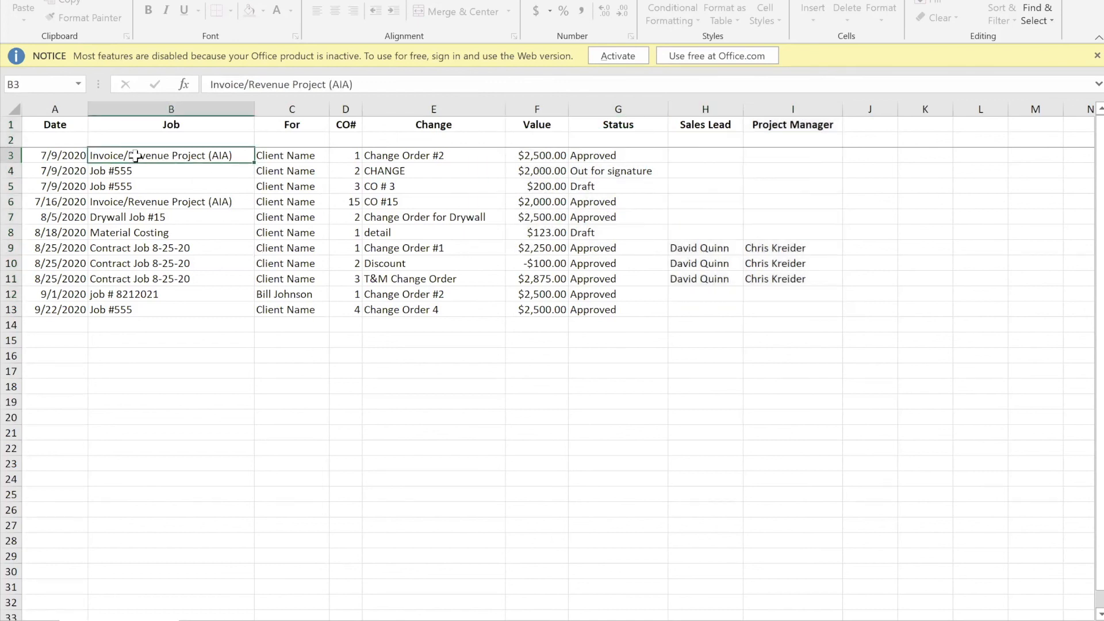
pyautogui.click(70, 154)
pyautogui.moveTo(71, 154); pyautogui.dragTo(81, 313)
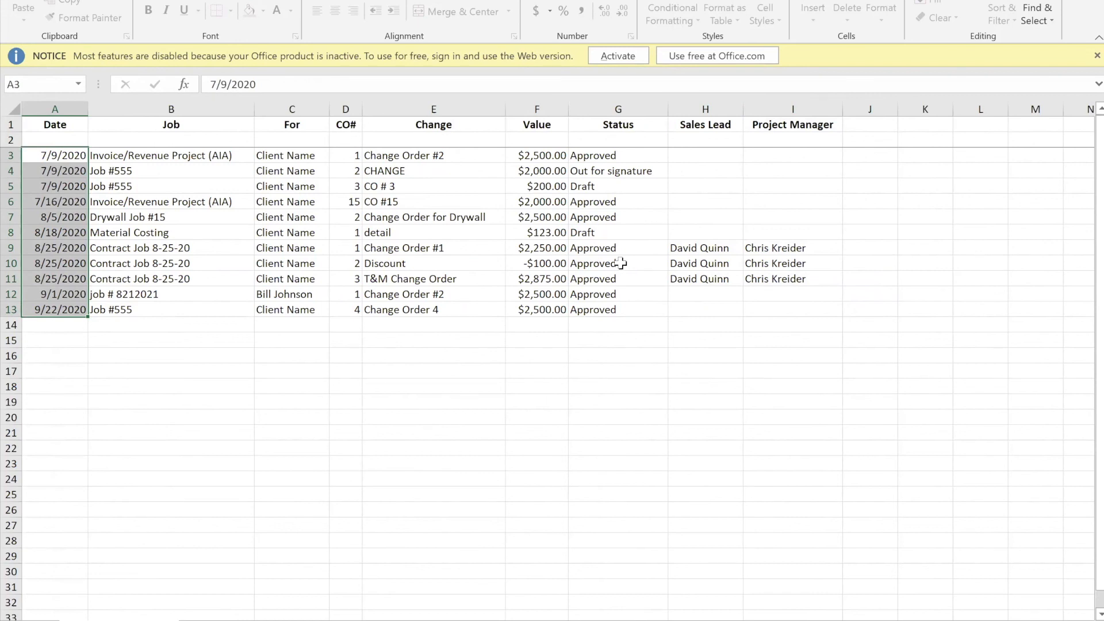
pyautogui.click(598, 236)
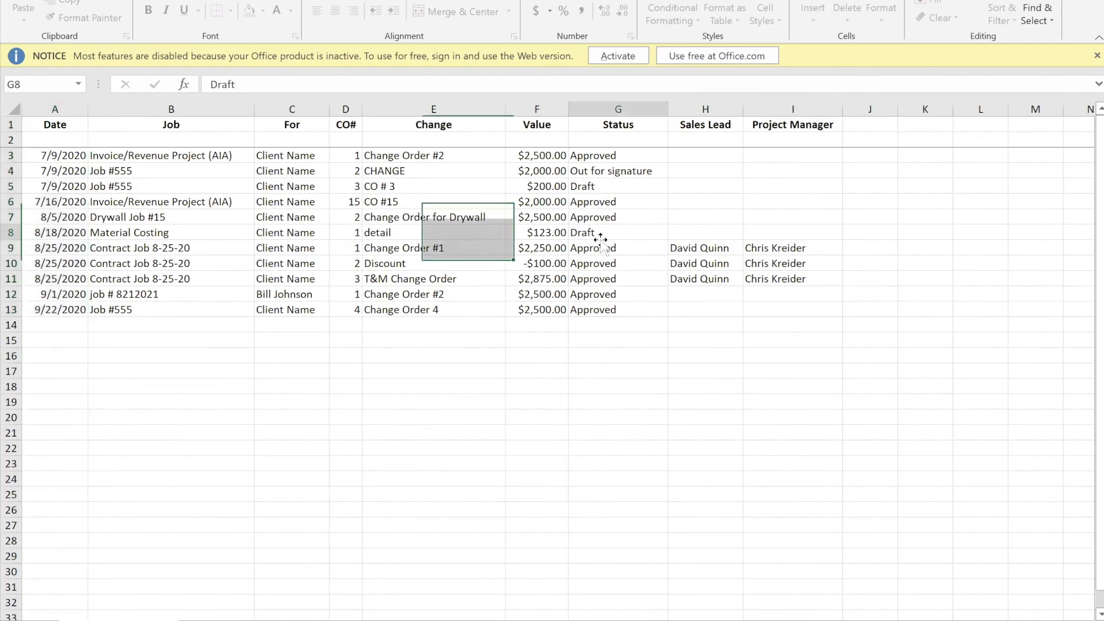
pyautogui.keyDown('ctrl'); pyautogui.click(618, 185); pyautogui.keyUp('ctrl')
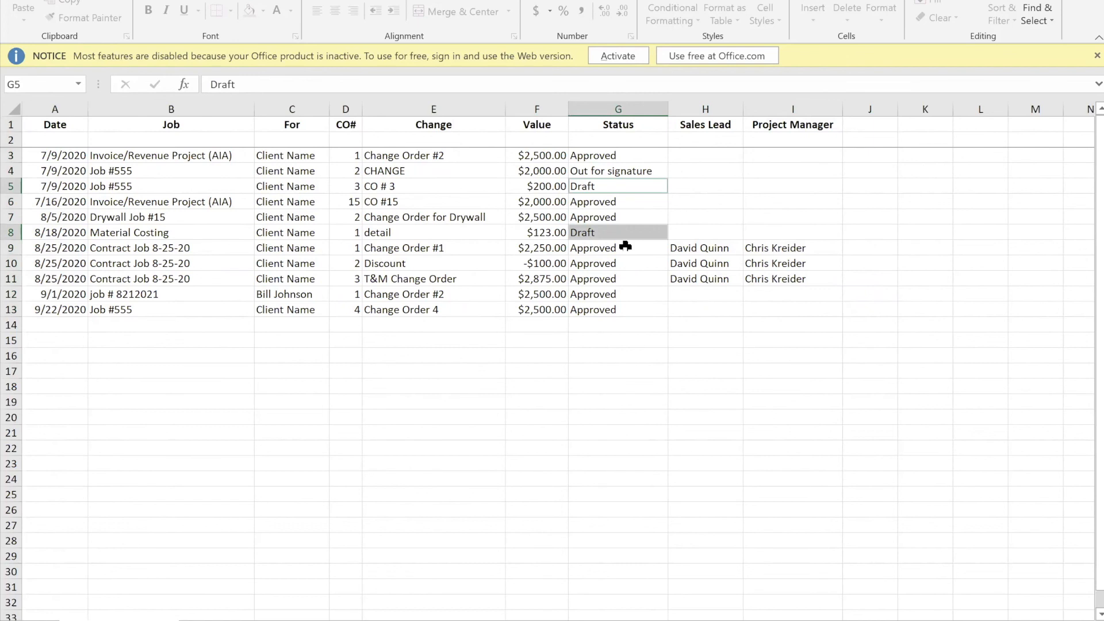
pyautogui.click(54, 170)
pyautogui.moveTo(186, 177); pyautogui.dragTo(655, 167)
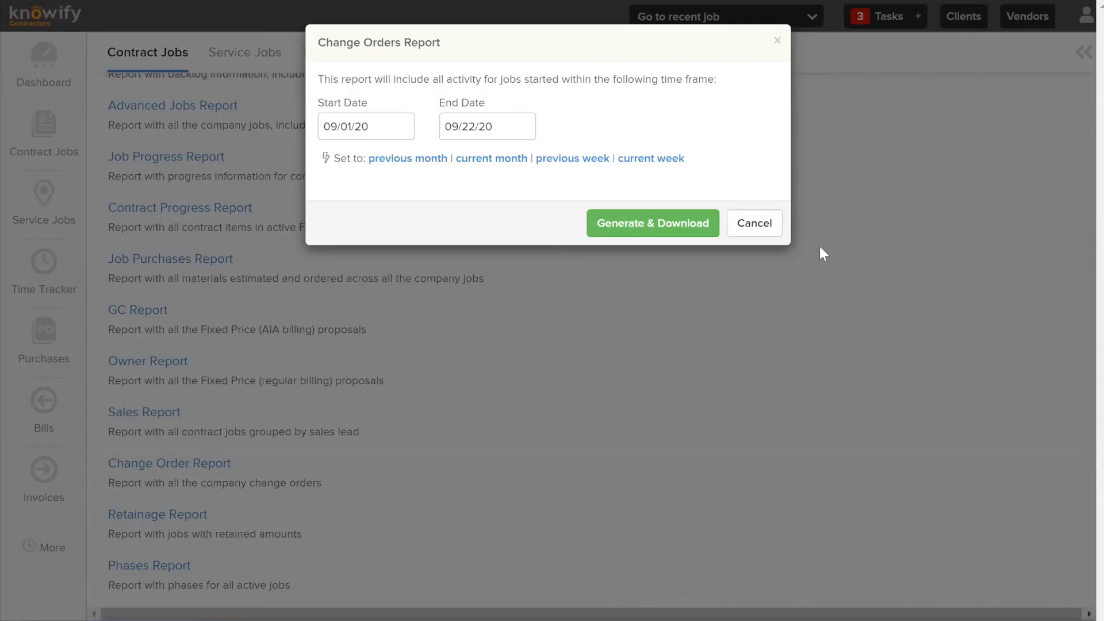
# Dismiss the Change Orders Report dialog and return to the start of the contract job reports list.
pyautogui.click(753, 223)
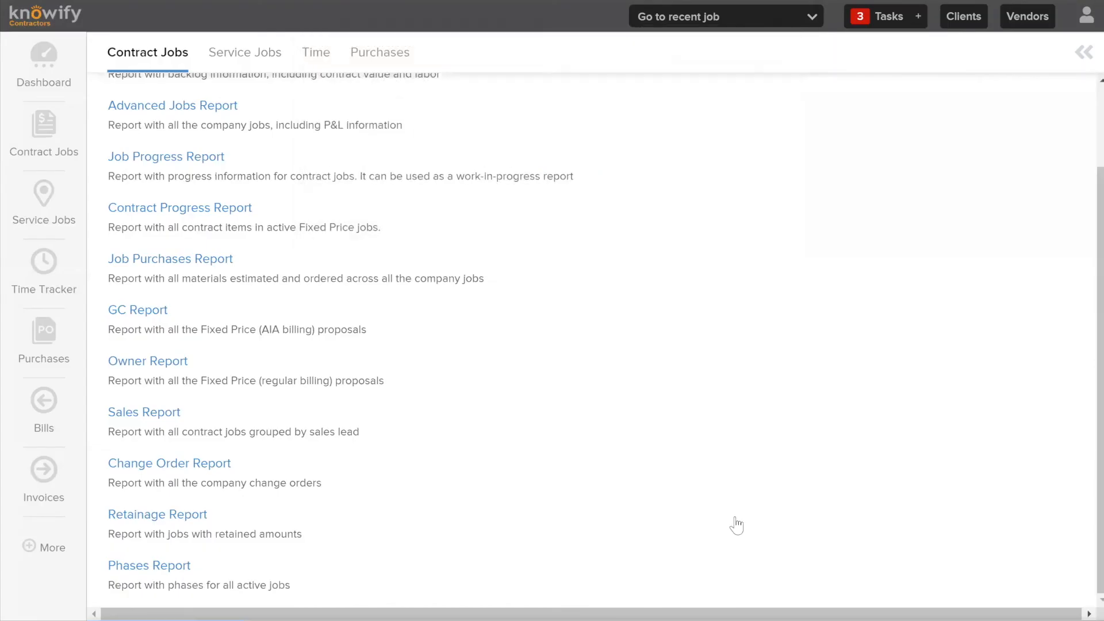
pyautogui.scroll(2, 616, 236)
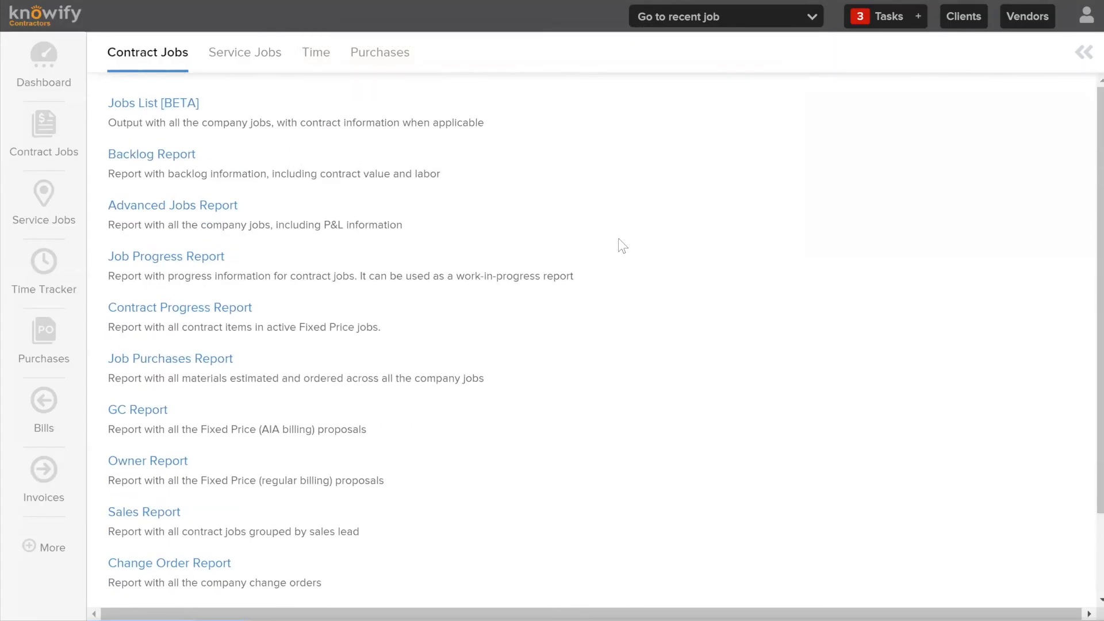